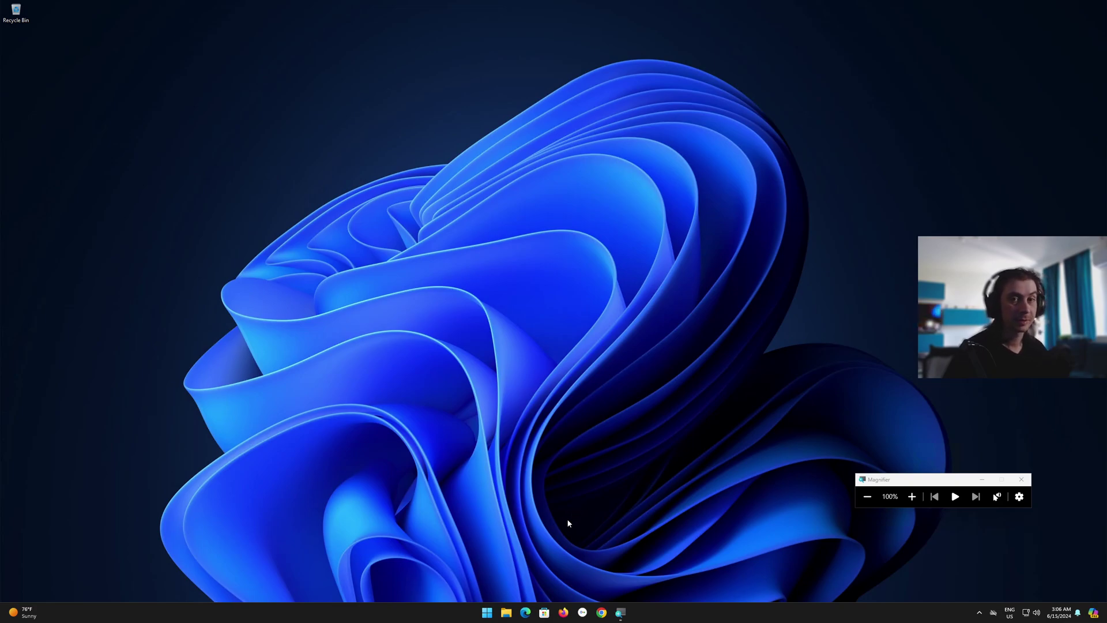
- Open Firefox and close the extra New Tab page
left_click(565, 617)
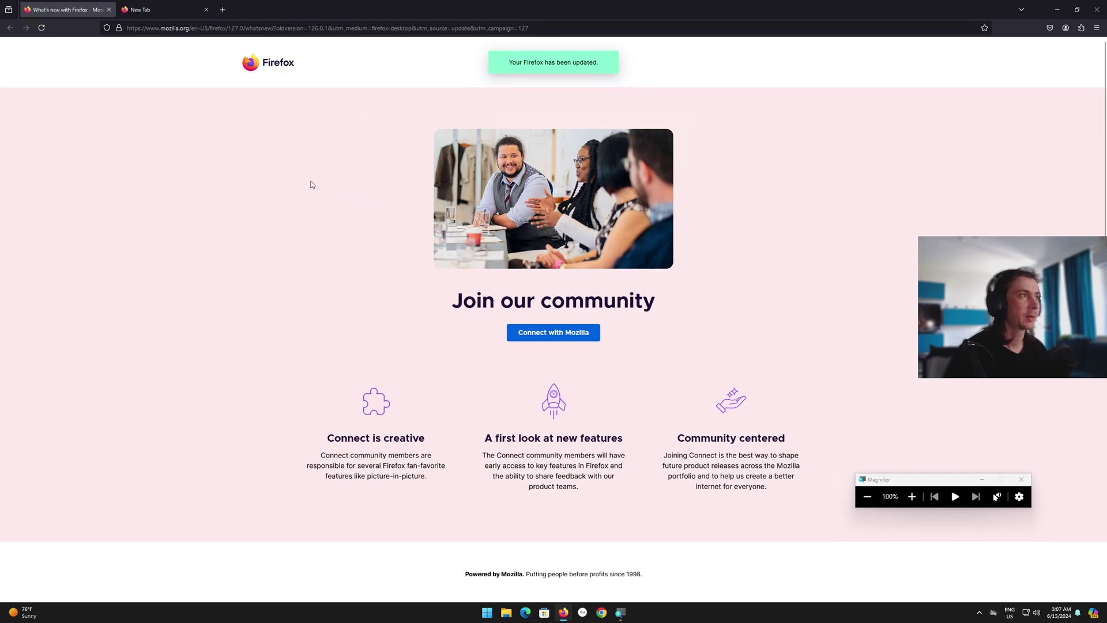
left_click(206, 10)
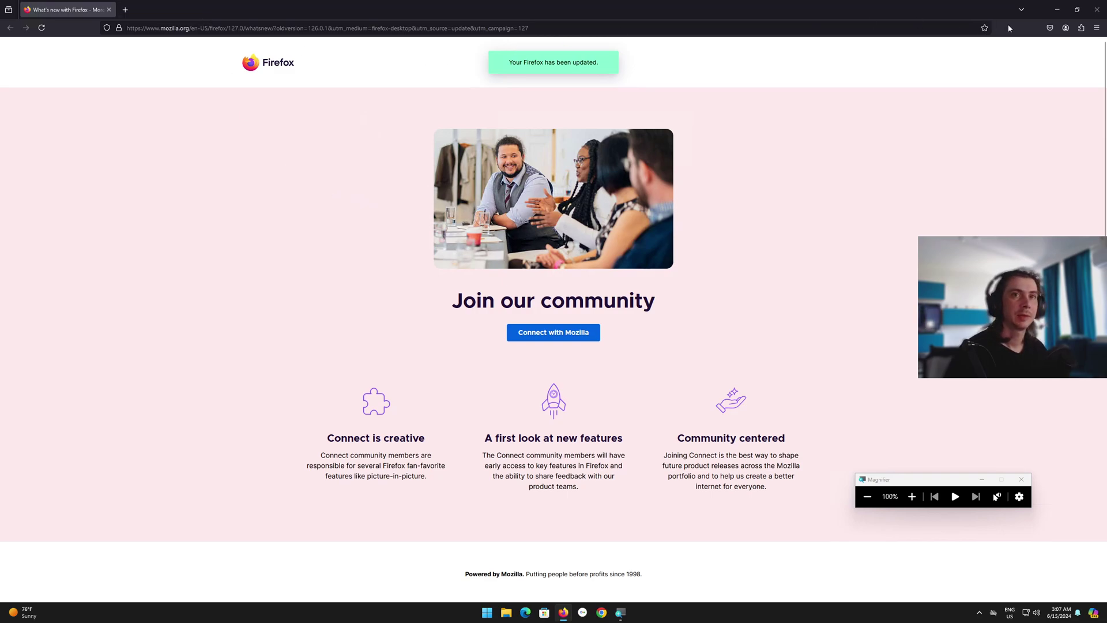
- Open the browser's Settings page
left_click(1097, 28)
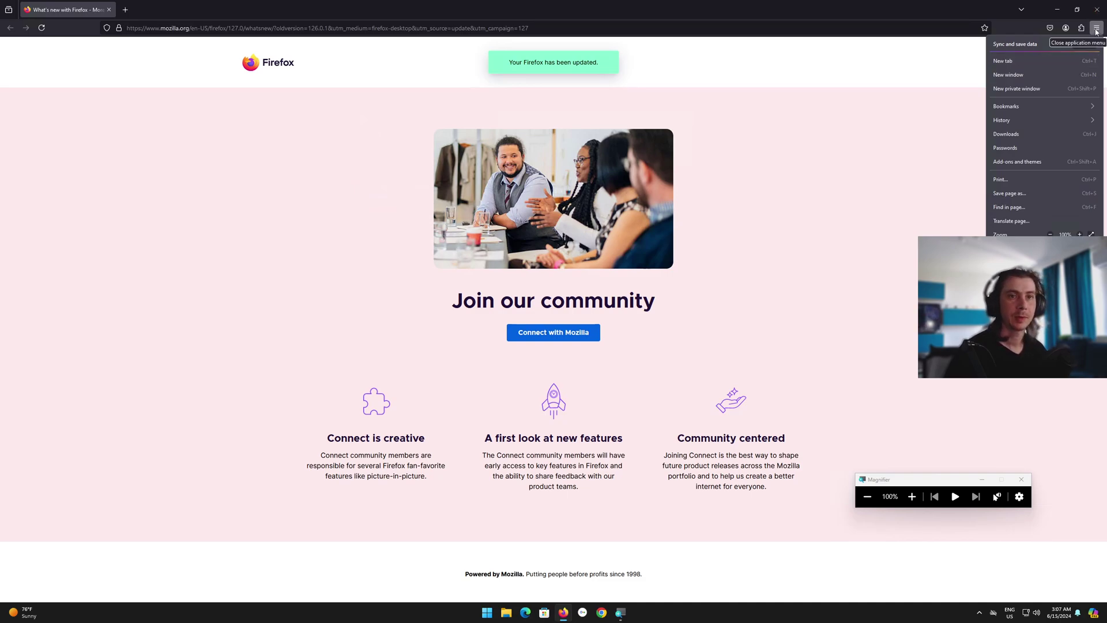
key("super")
key("super")
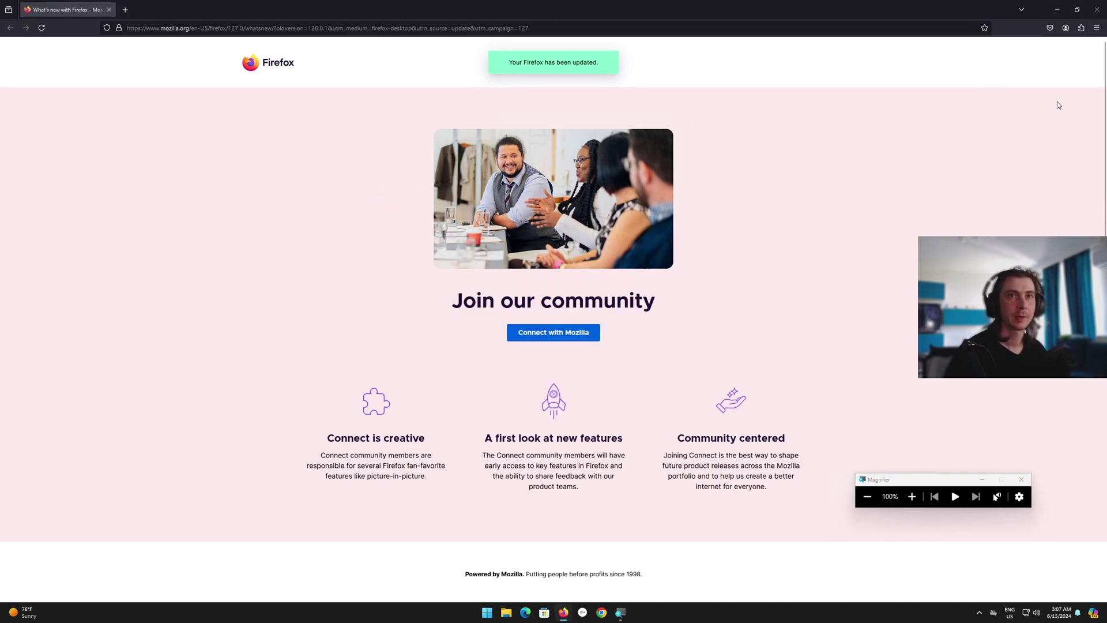
left_click(1097, 28)
left_click(1038, 161)
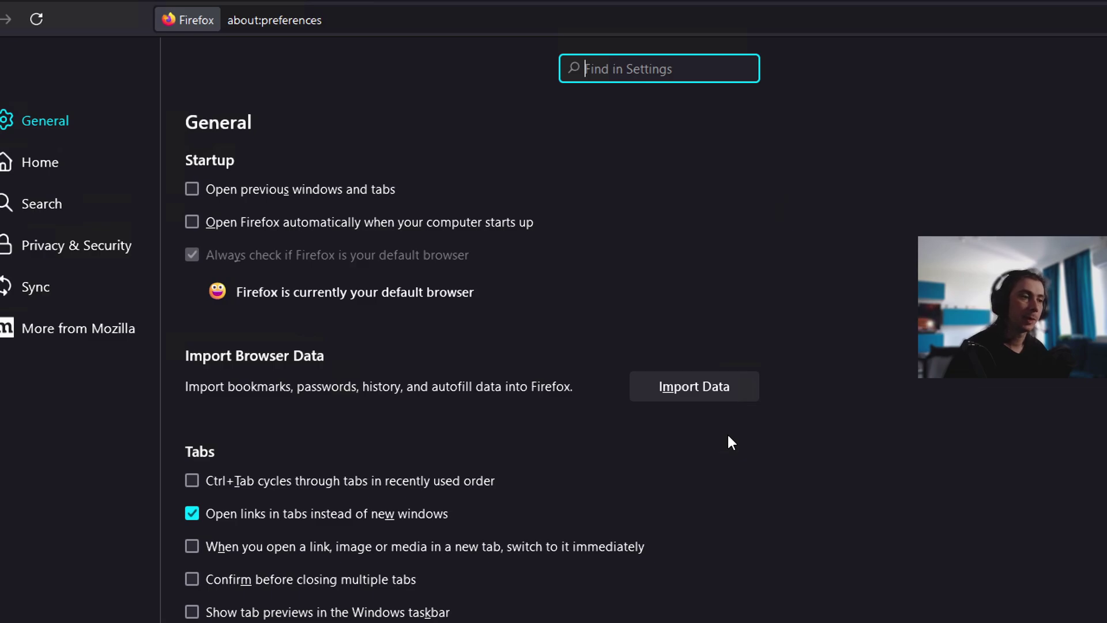
- Open two new blank tabs alongside the Settings page
scroll(722, 439, "down", 5)
scroll(717, 440, "up", 2)
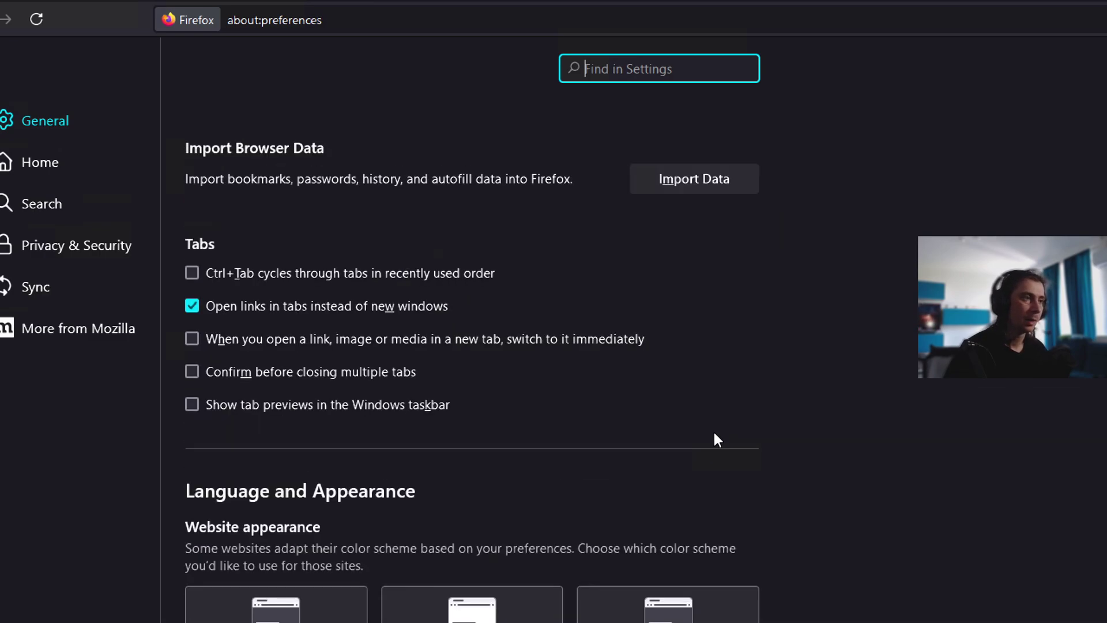
scroll(717, 441, "up", 2)
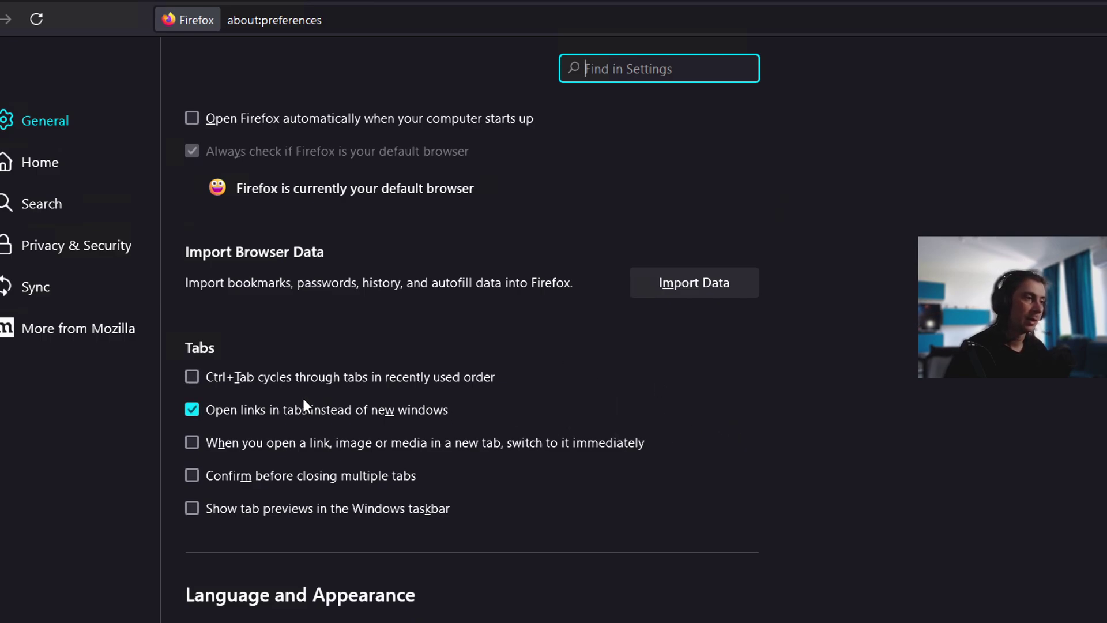
scroll(230, 364, "down", 3)
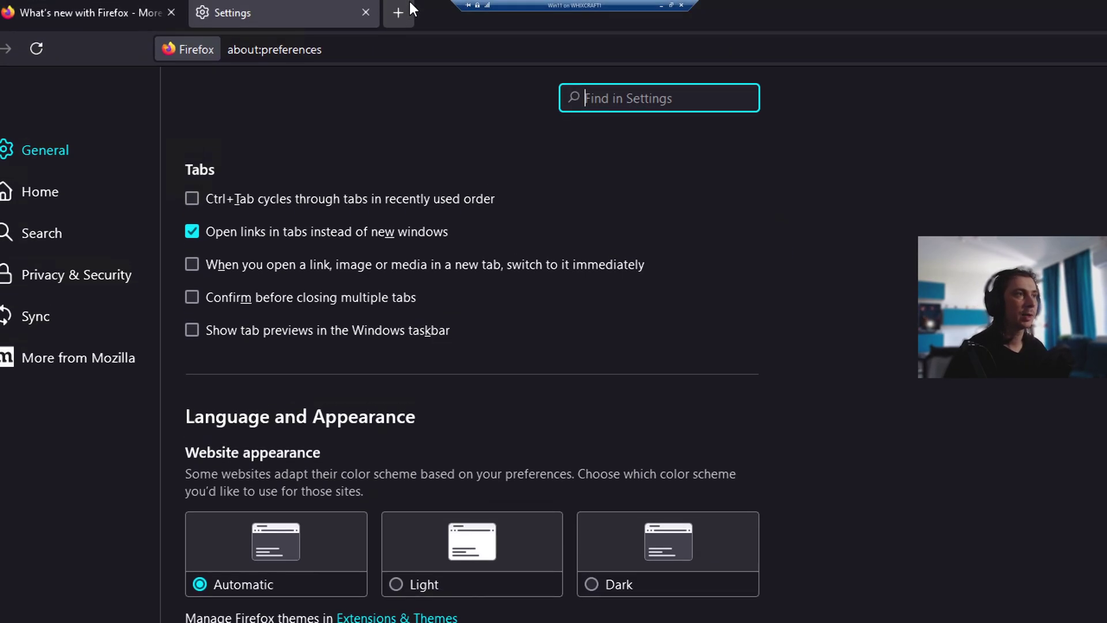
left_click(404, 13)
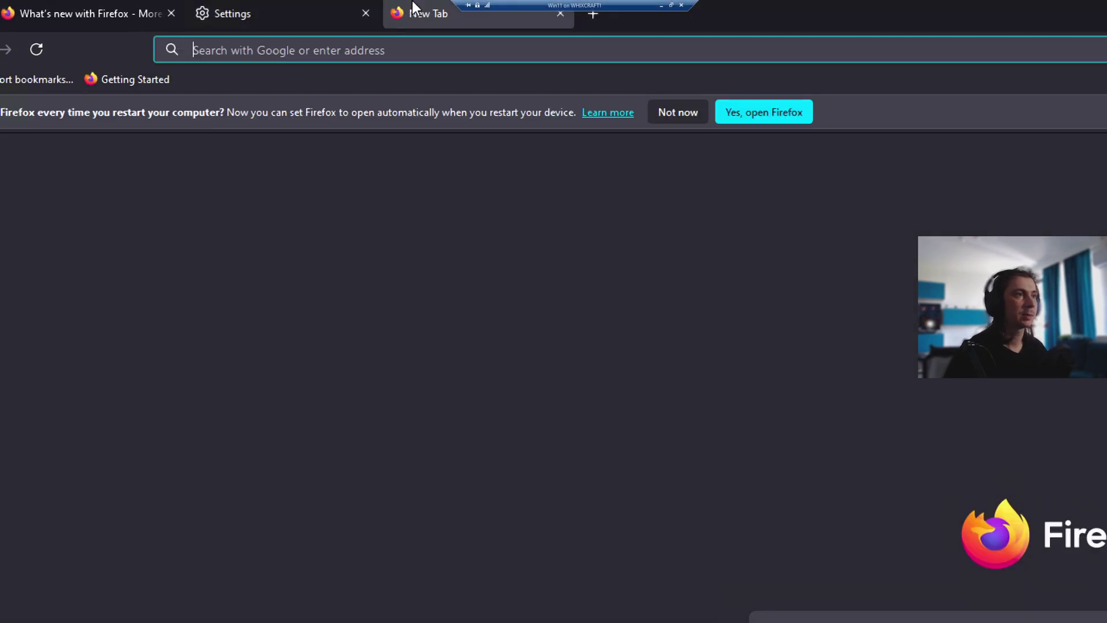
left_click(581, 27)
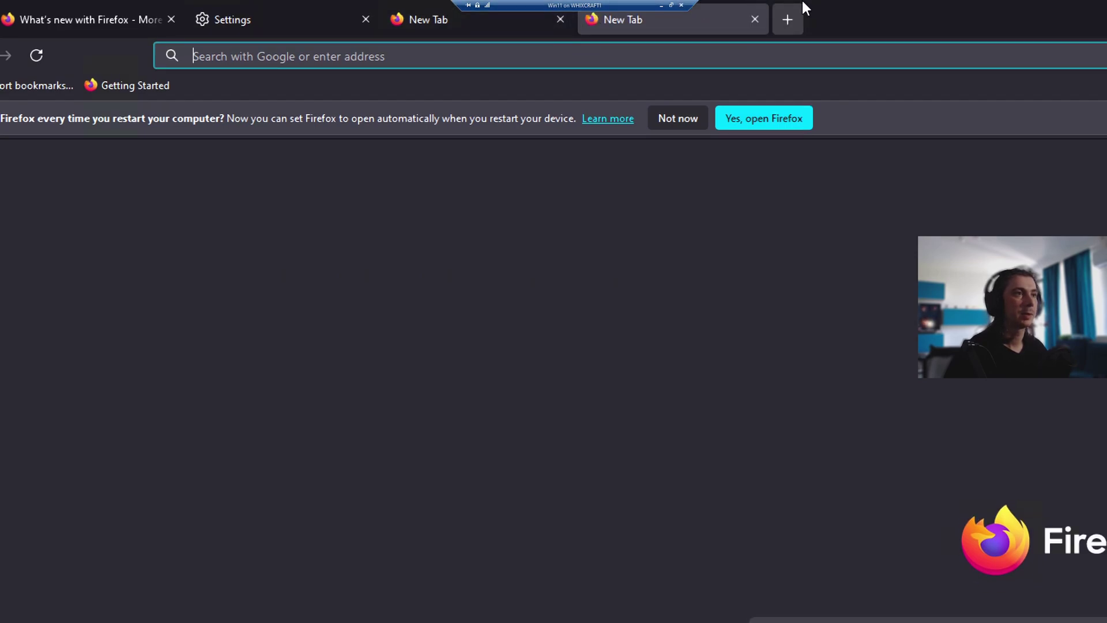
- Cycle through the open tabs to check the switching order and return to the Settings tab
key("ctrl+Tab")
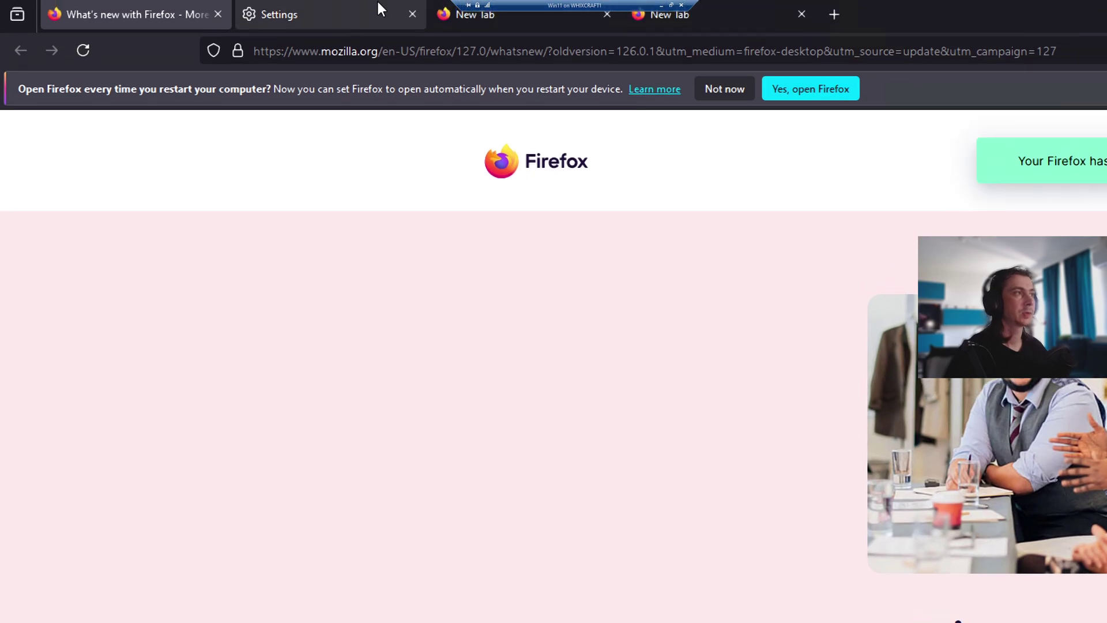
left_click(337, 9)
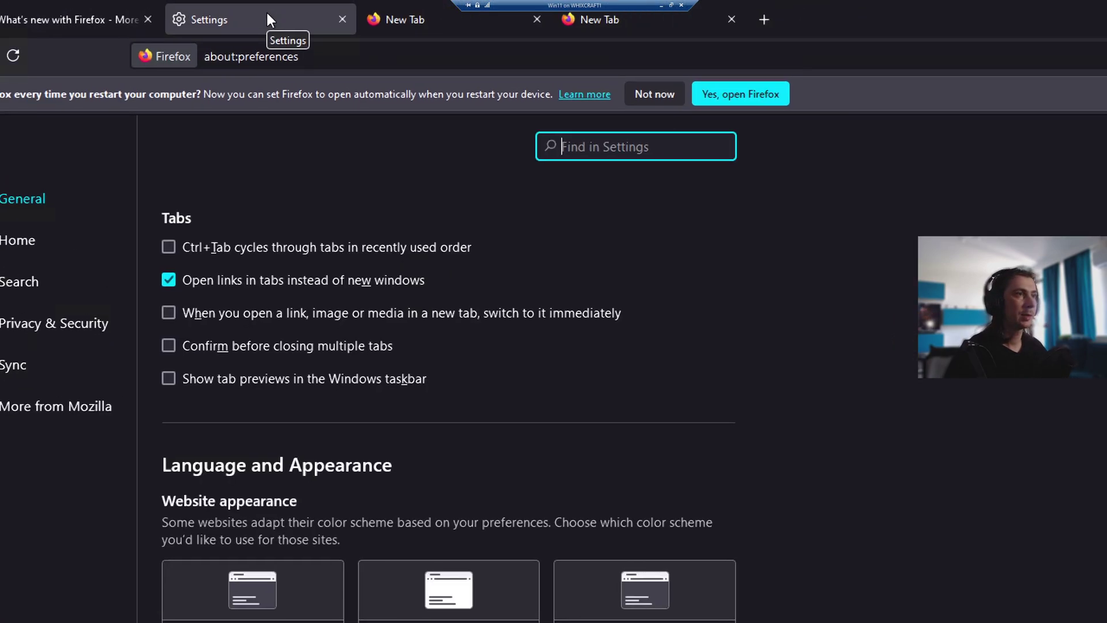
key("ctrl+Tab")
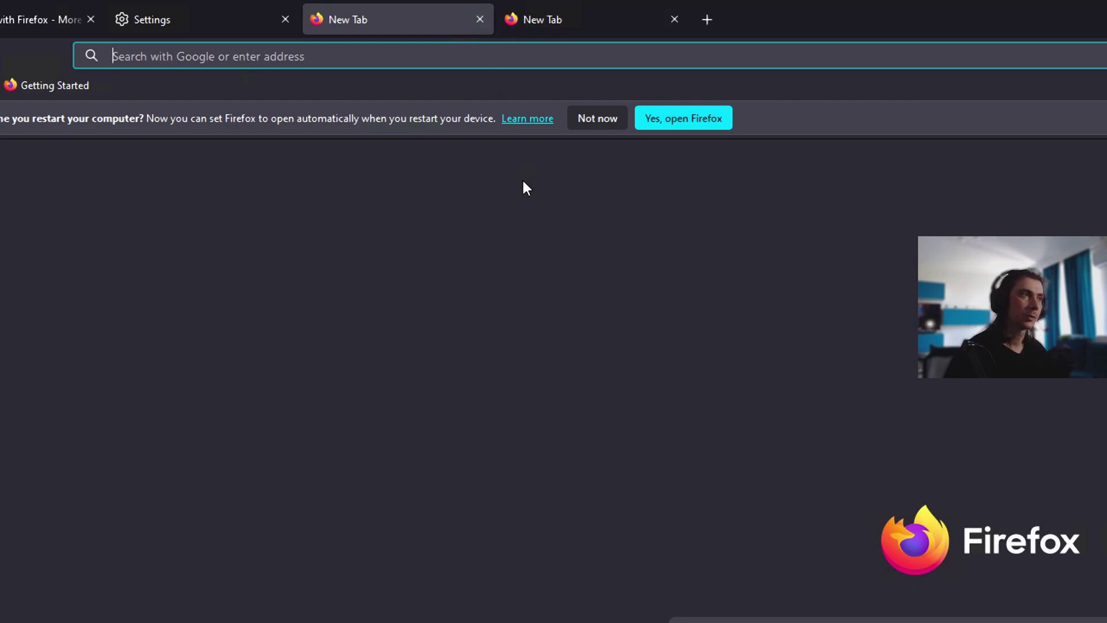
key("ctrl+Tab")
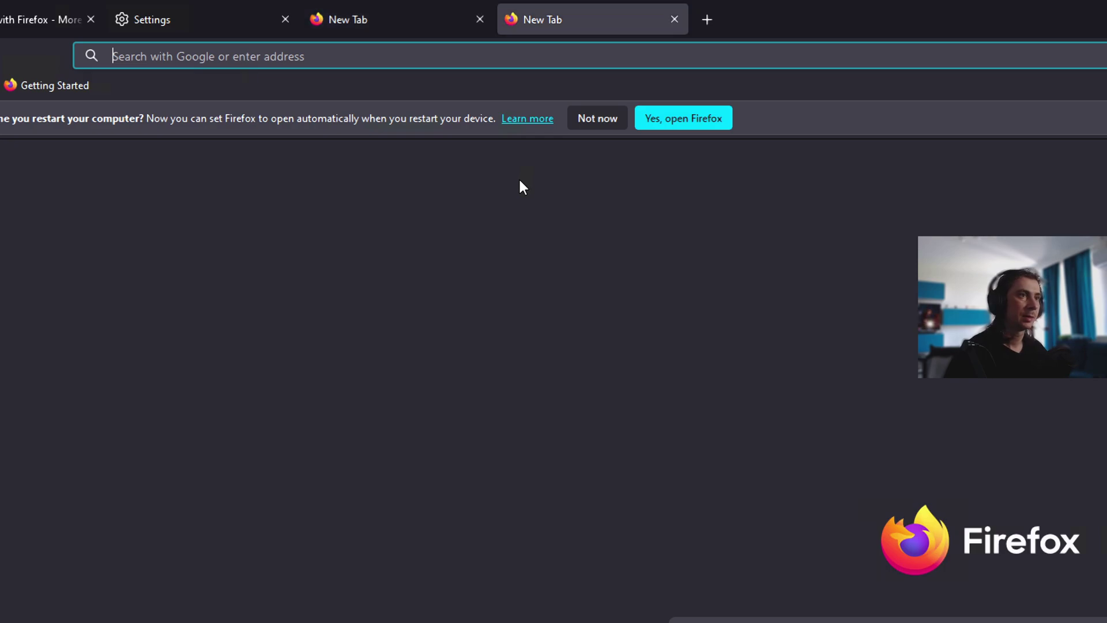
left_click(261, 6)
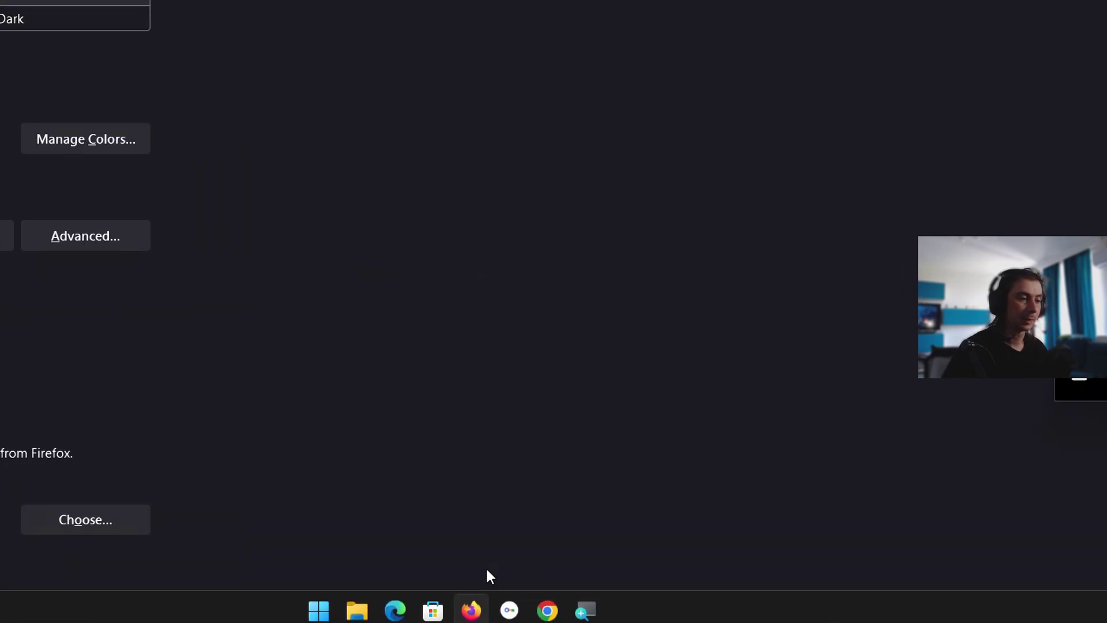
- Try out showing tab previews in the Windows taskbar, checking the Firefox taskbar preview, and turn the option back off
mouse_move(477, 604)
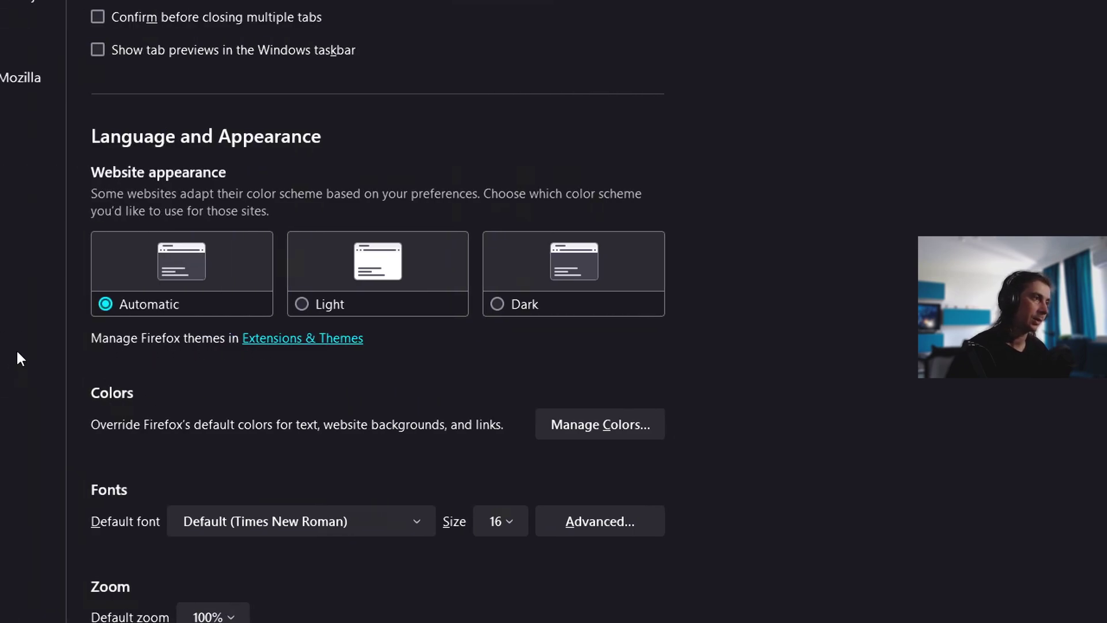
left_click(98, 50)
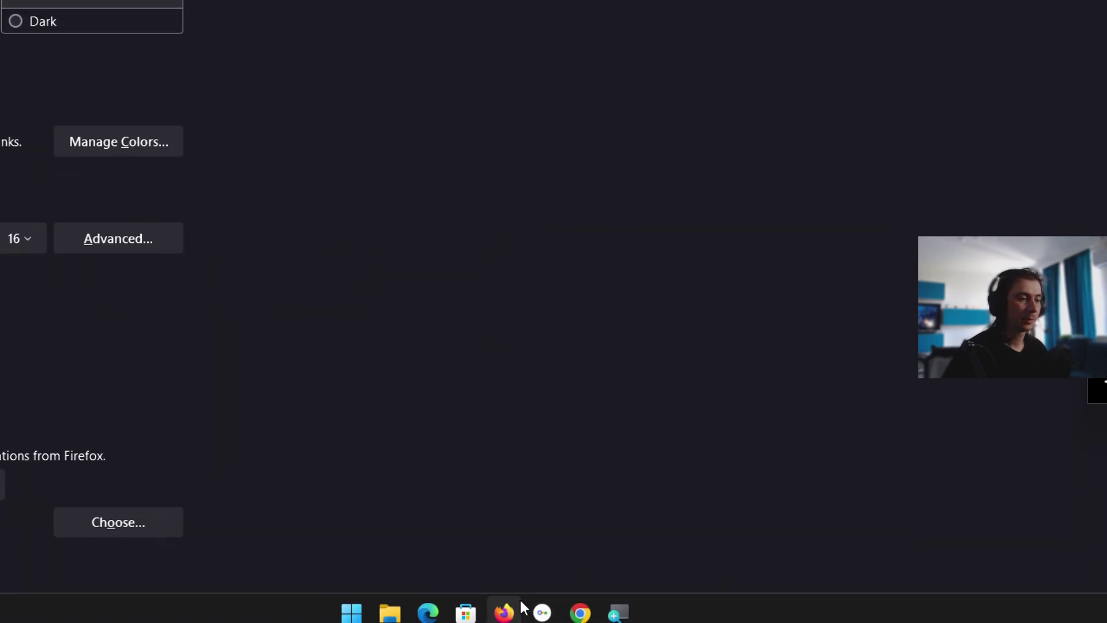
mouse_move(517, 603)
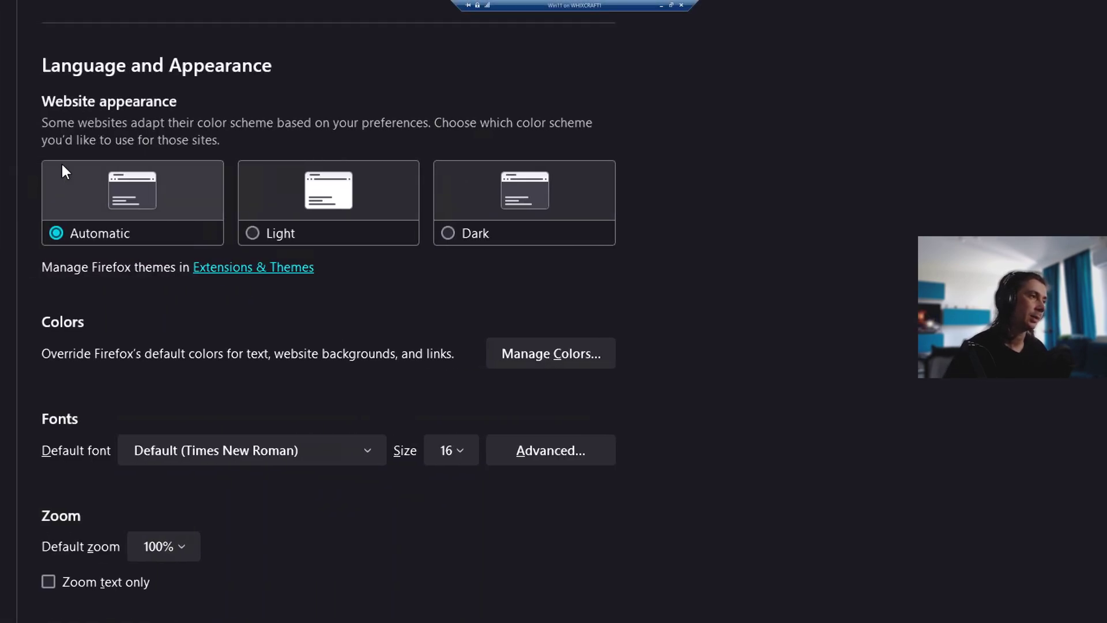
scroll(61, 163, "up", 5)
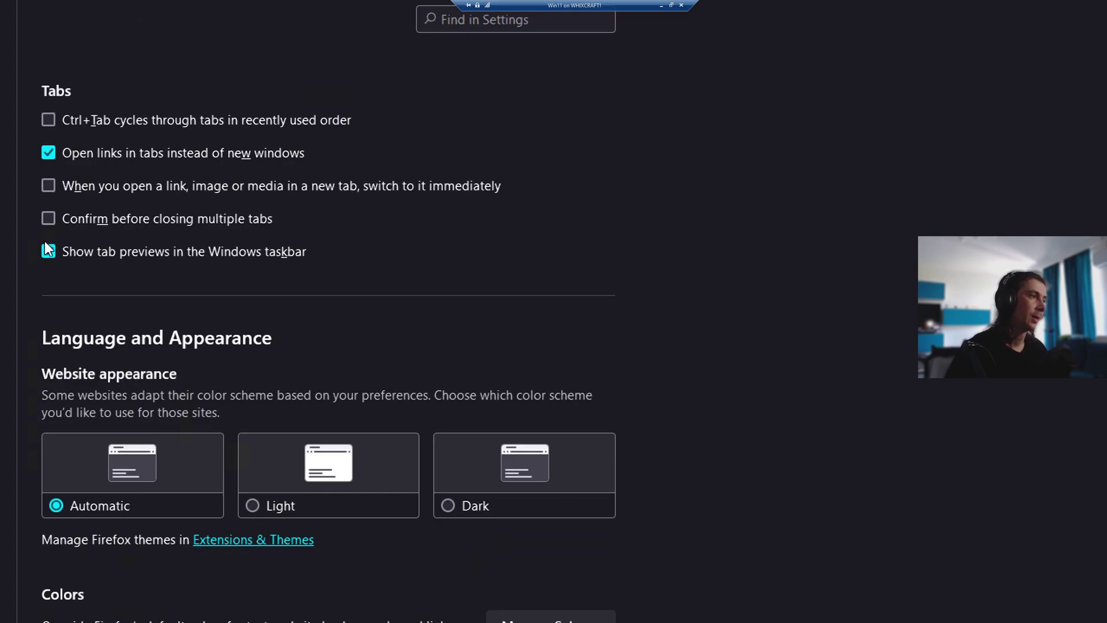
left_click(48, 249)
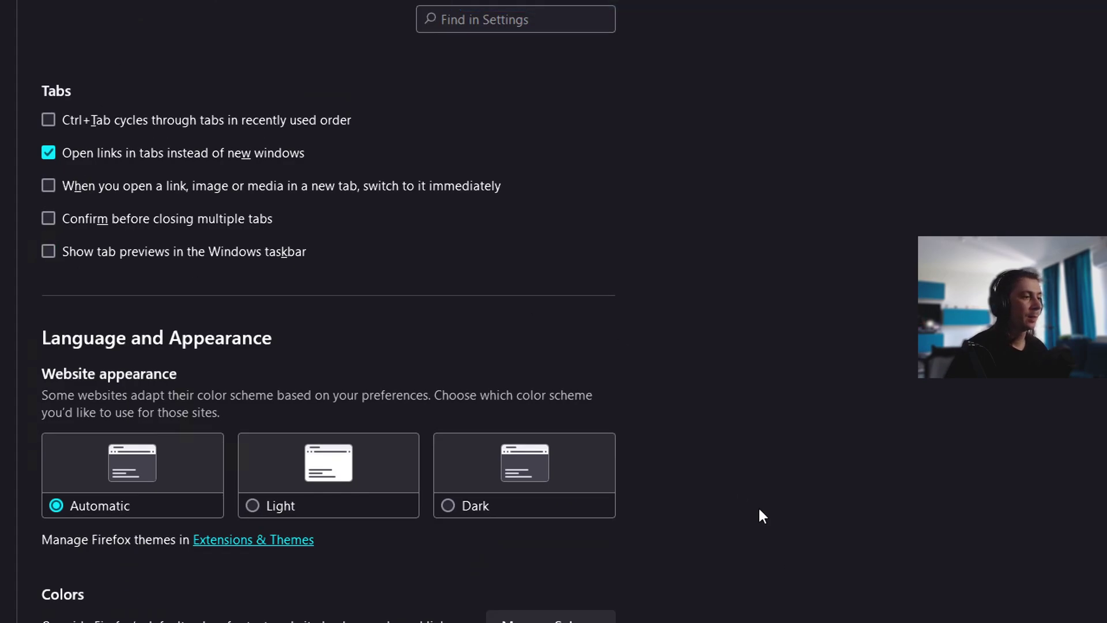
- Examine the text, background and link color options for web pages, and close them without changes
scroll(759, 510, "down", 4)
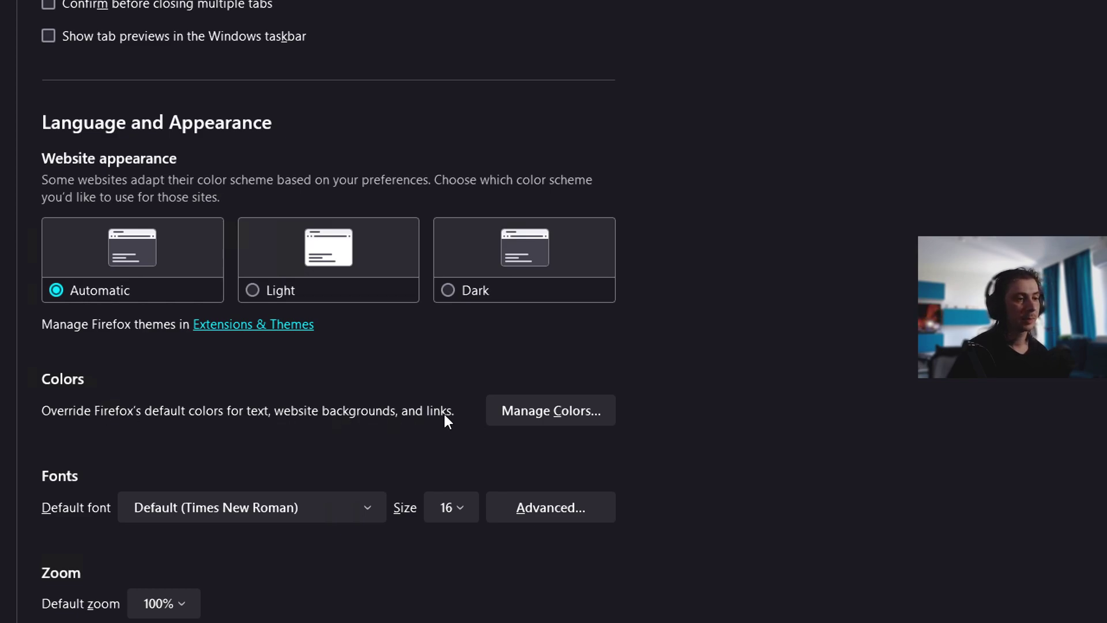
left_click(543, 411)
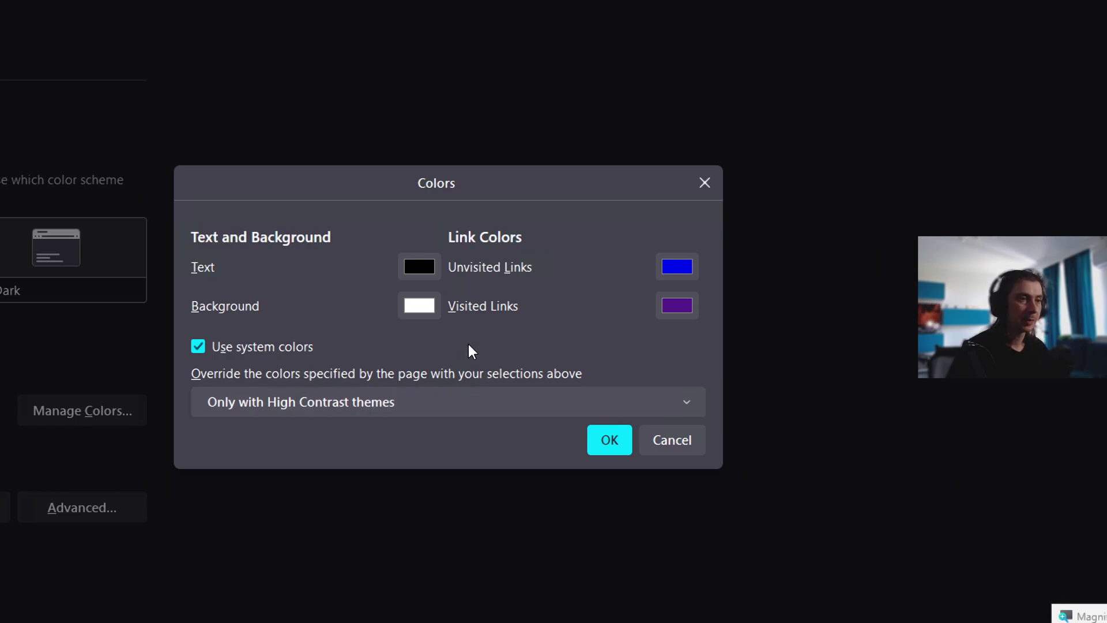
left_click(655, 431)
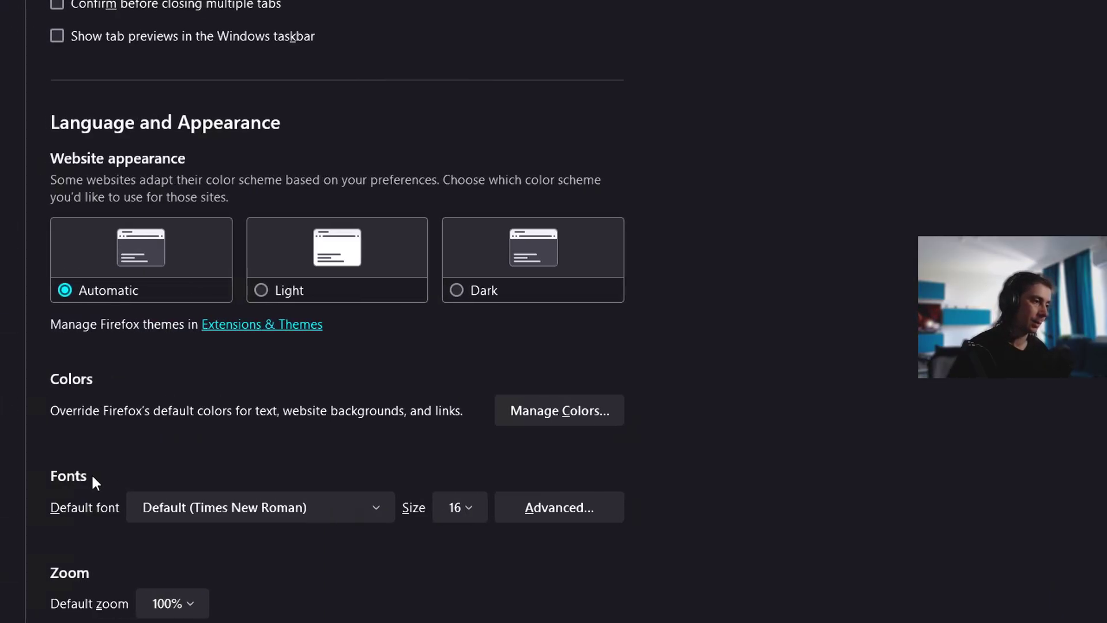
- Set the default font for web pages to Calibri
left_click(378, 508)
scroll(355, 468, "down", 1)
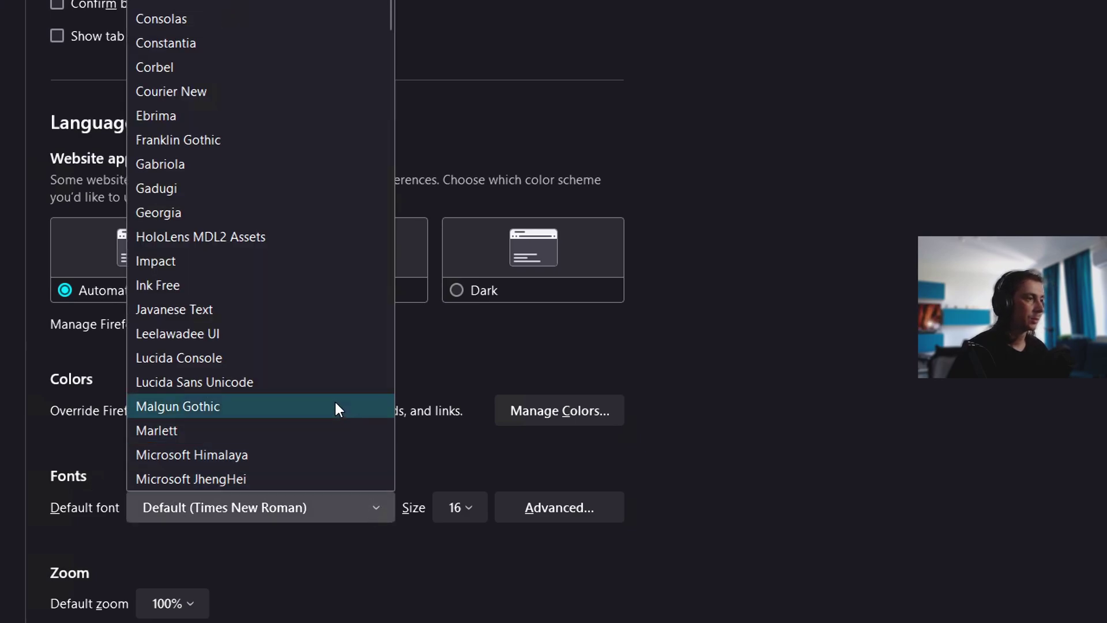
scroll(337, 366, "up", 1)
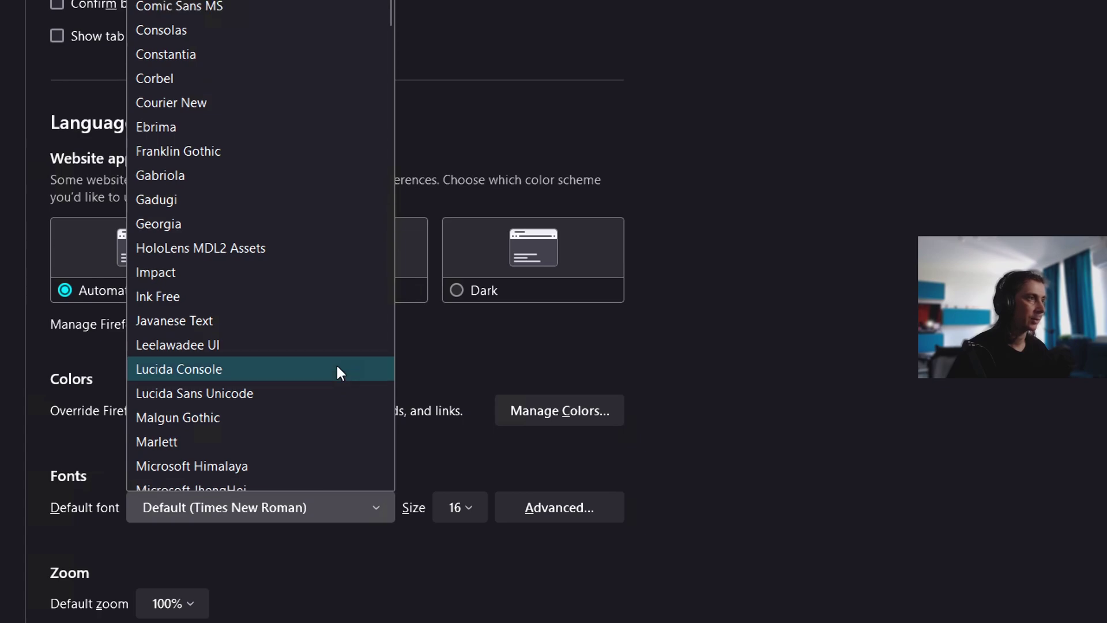
scroll(337, 366, "down", 2)
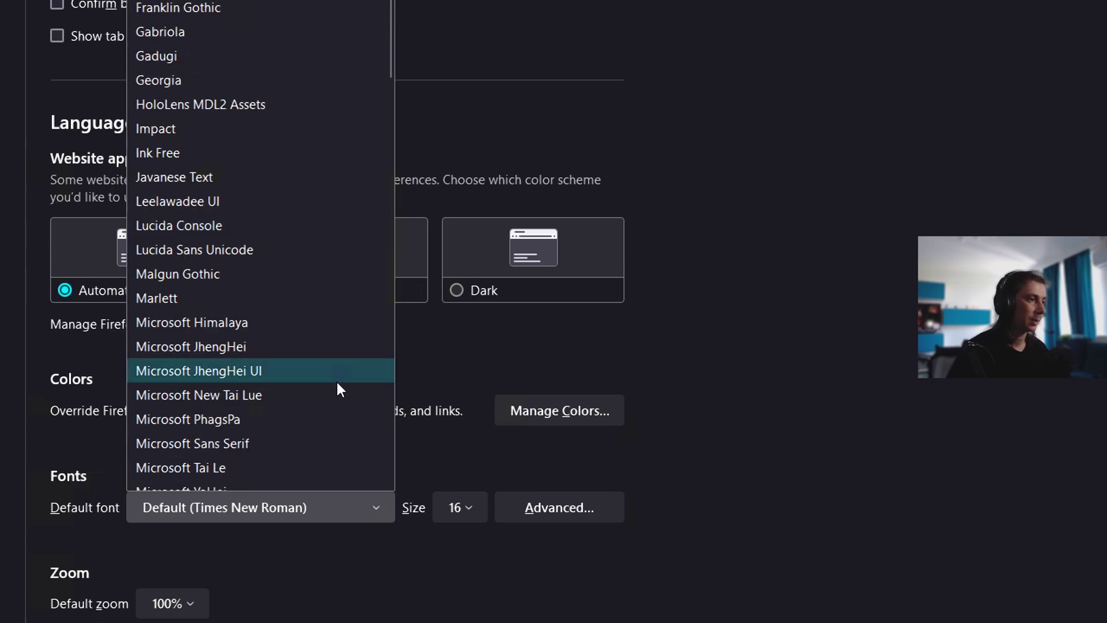
scroll(337, 382, "down", 2)
scroll(340, 379, "down", 12)
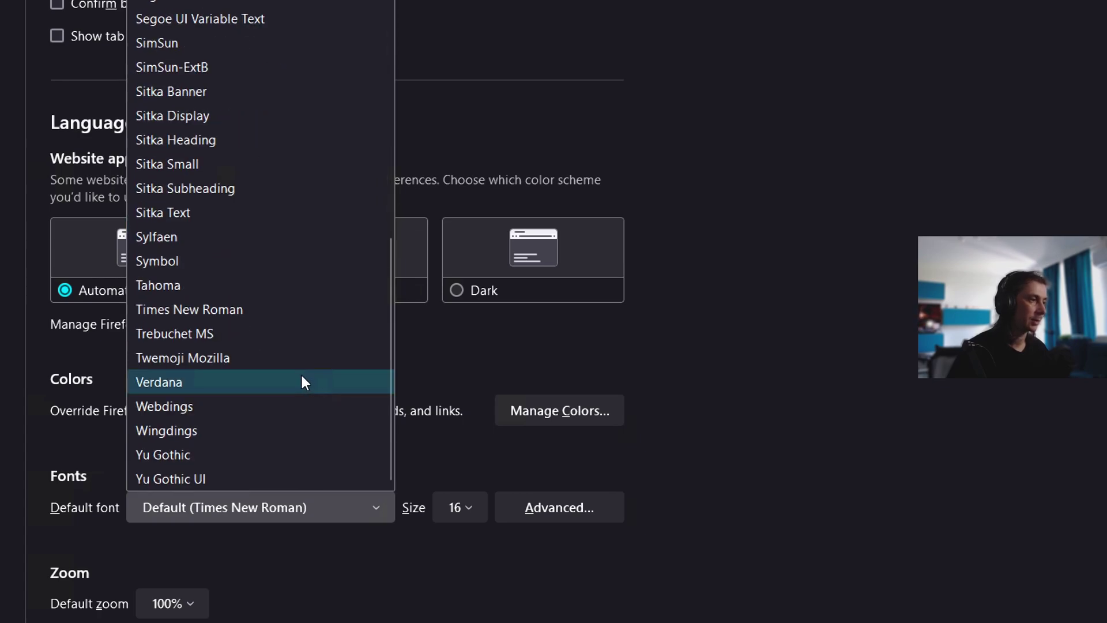
scroll(299, 376, "up", 15)
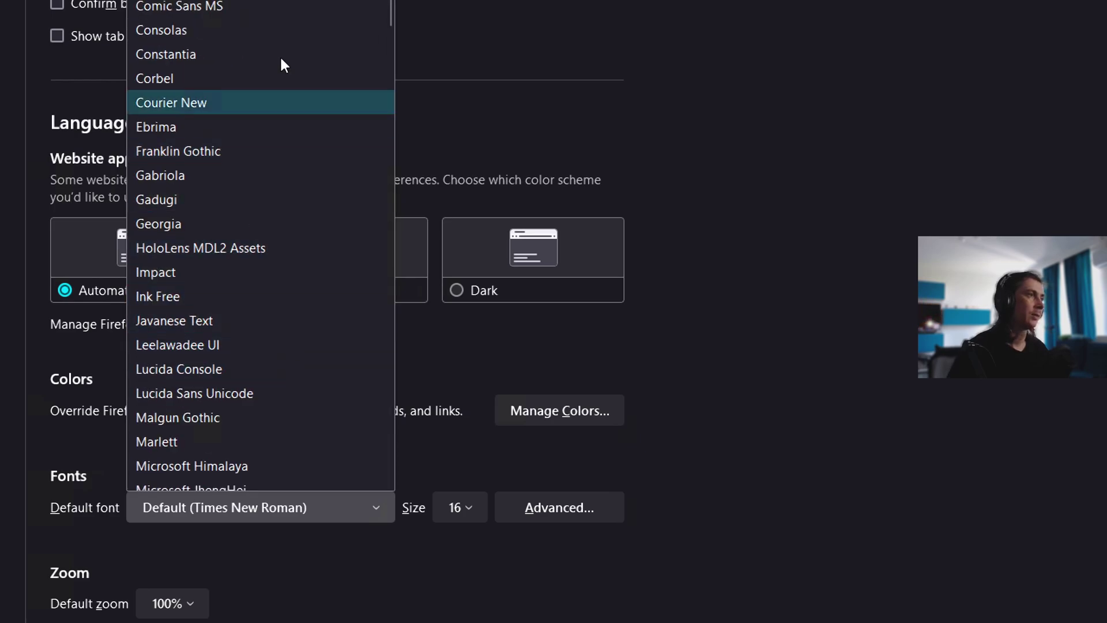
scroll(280, 58, "up", 3)
scroll(269, 119, "up", 3)
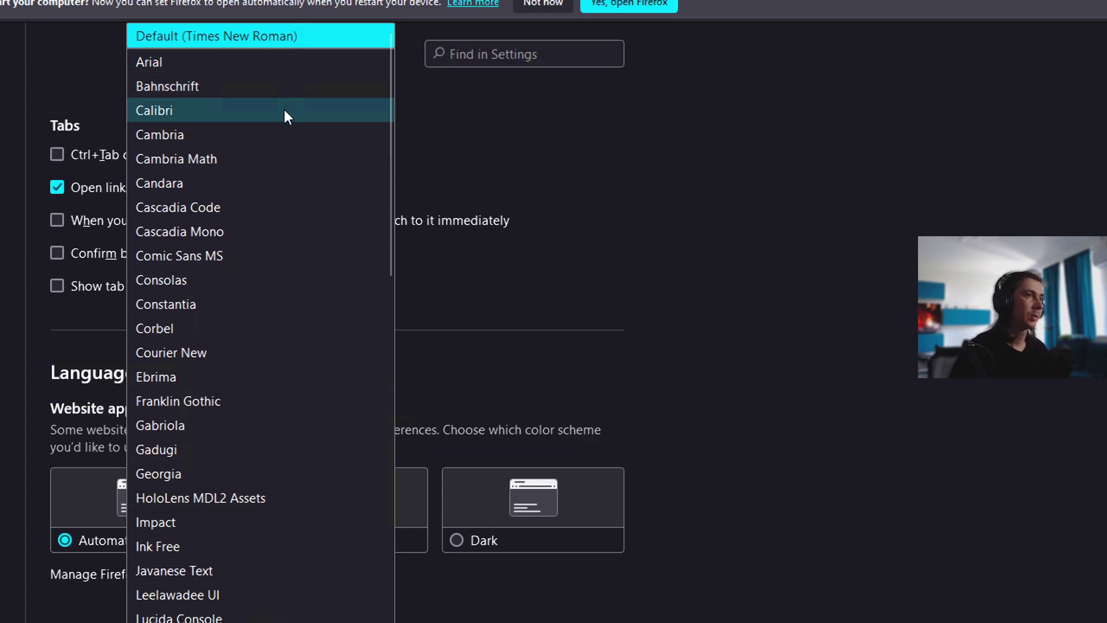
left_click(284, 110)
scroll(667, 489, "down", 7)
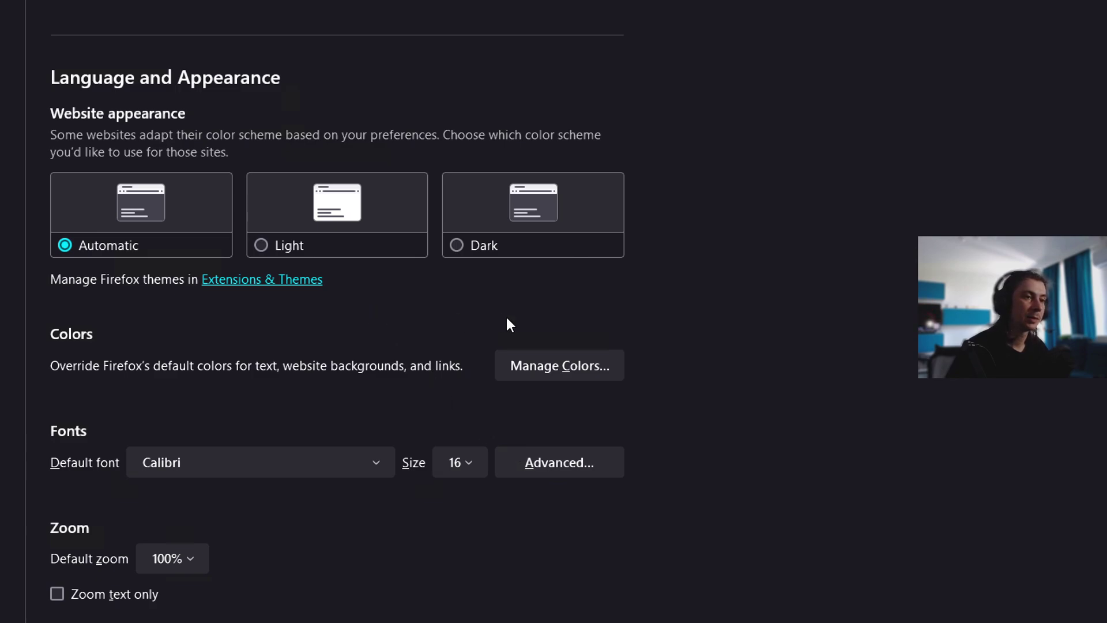
- Examine the Zoom, Language and Translations settings, including the languages offered for offline translation
scroll(329, 473, "down", 2)
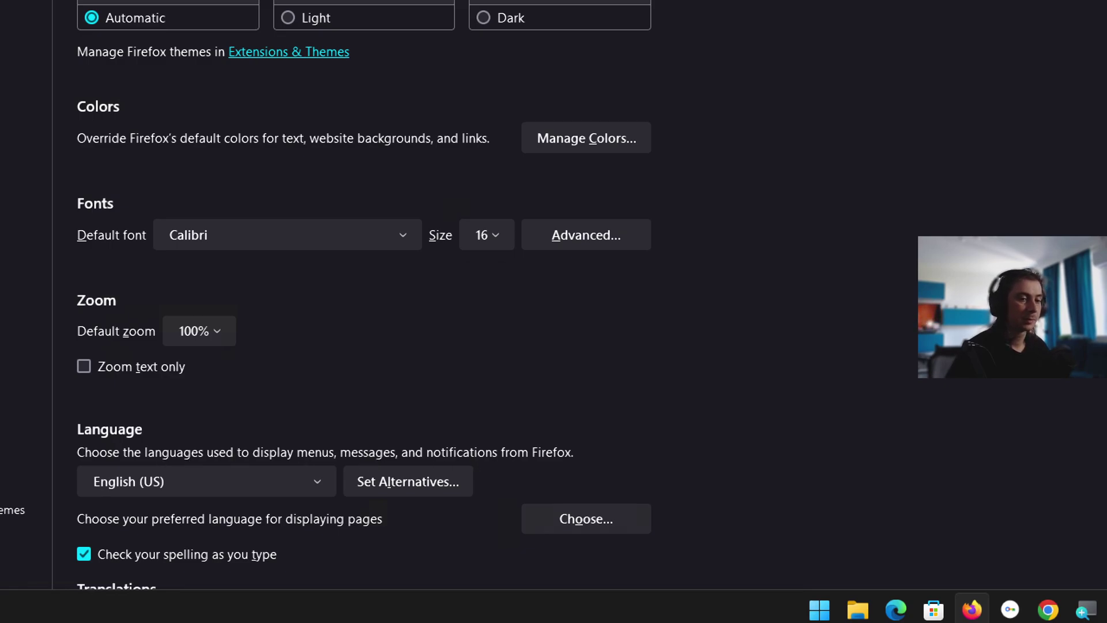
scroll(375, 525, "down", 2)
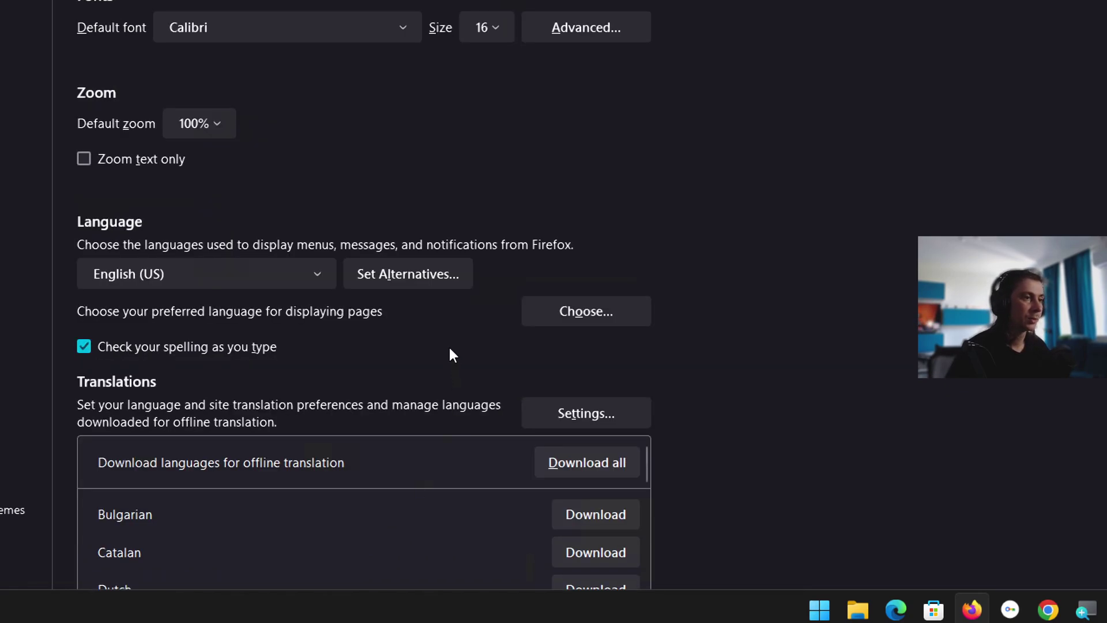
scroll(449, 343, "down", 1)
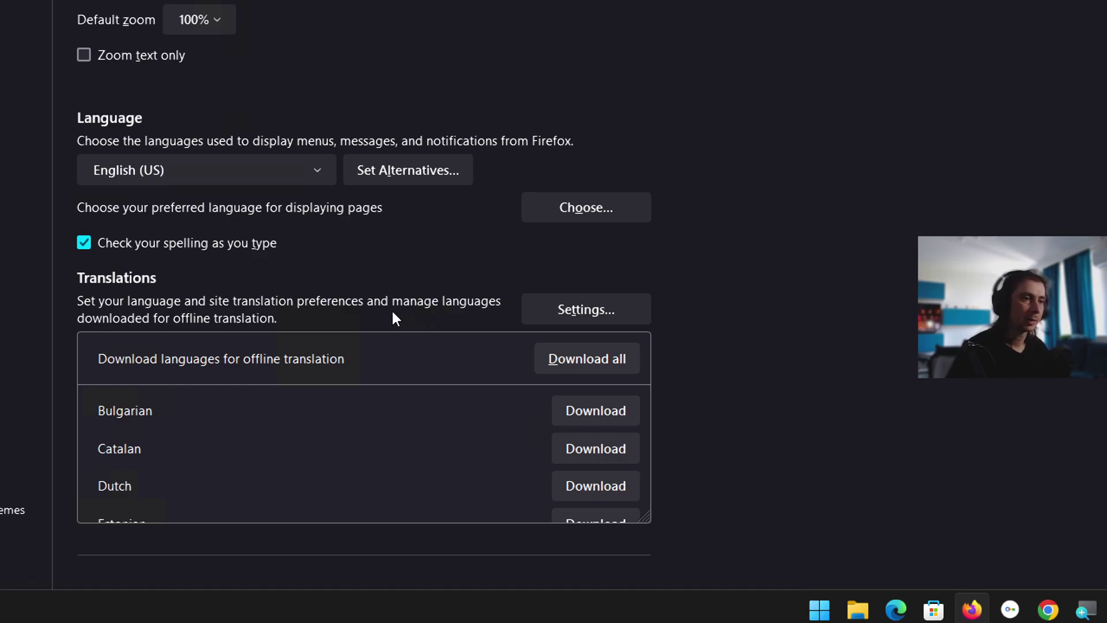
scroll(603, 455, "down", 10)
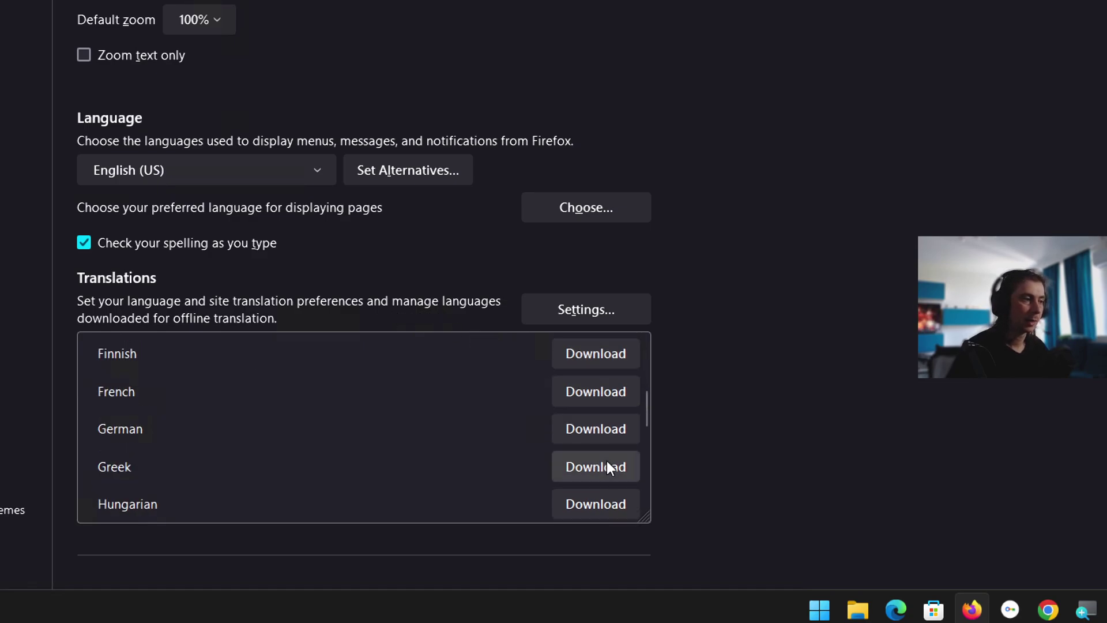
scroll(610, 277, "up", 10)
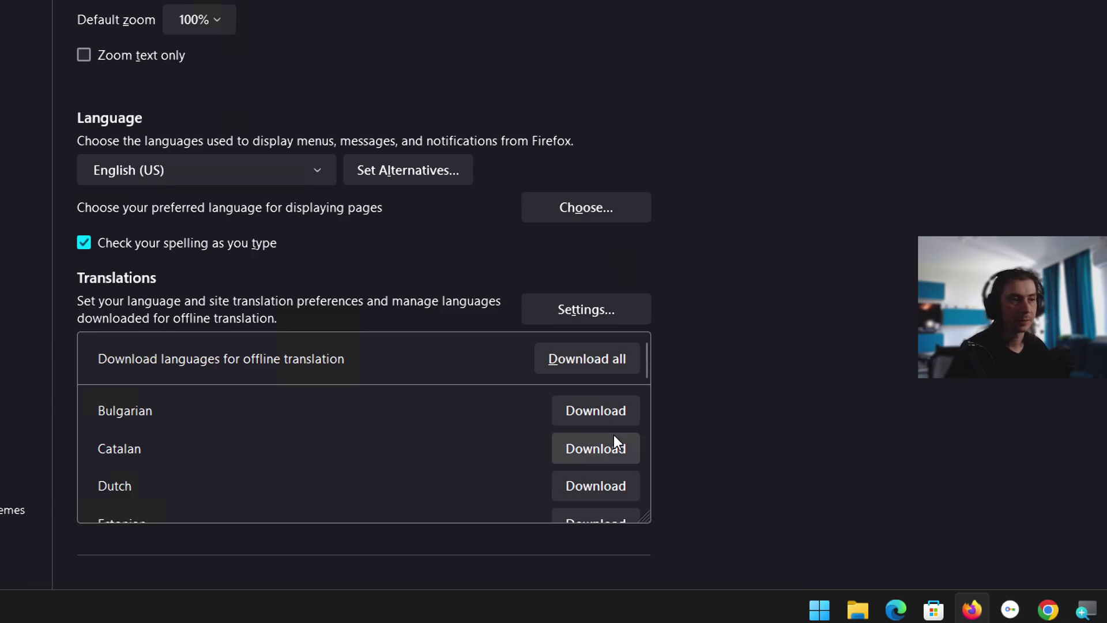
- Examine the remaining offline translation languages and the Downloads and Applications settings
scroll(311, 421, "down", 5)
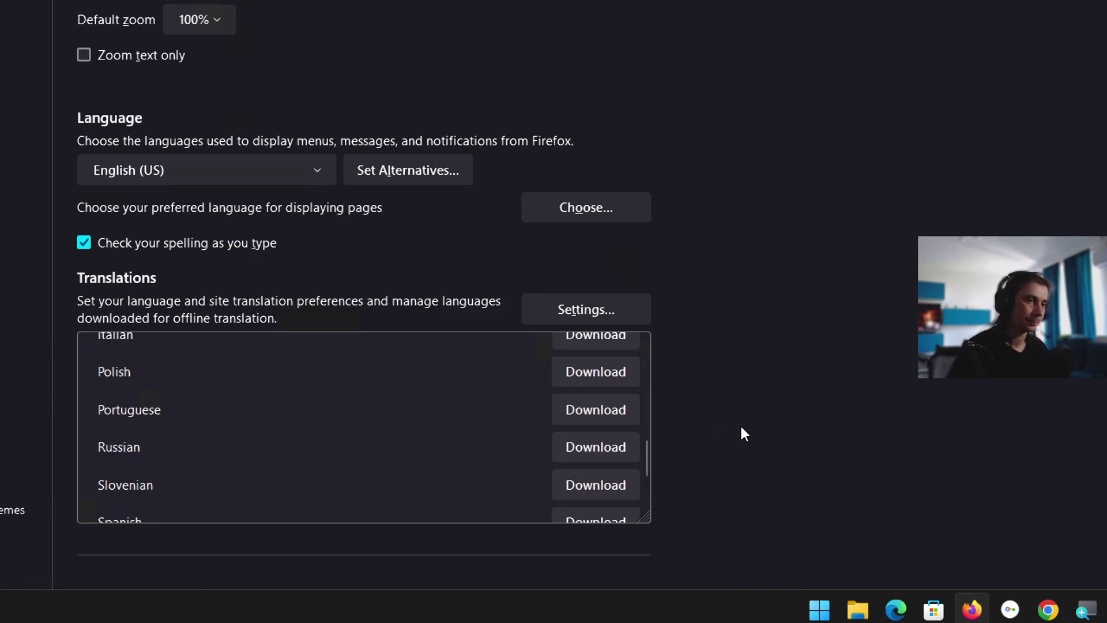
scroll(740, 427, "down", 6)
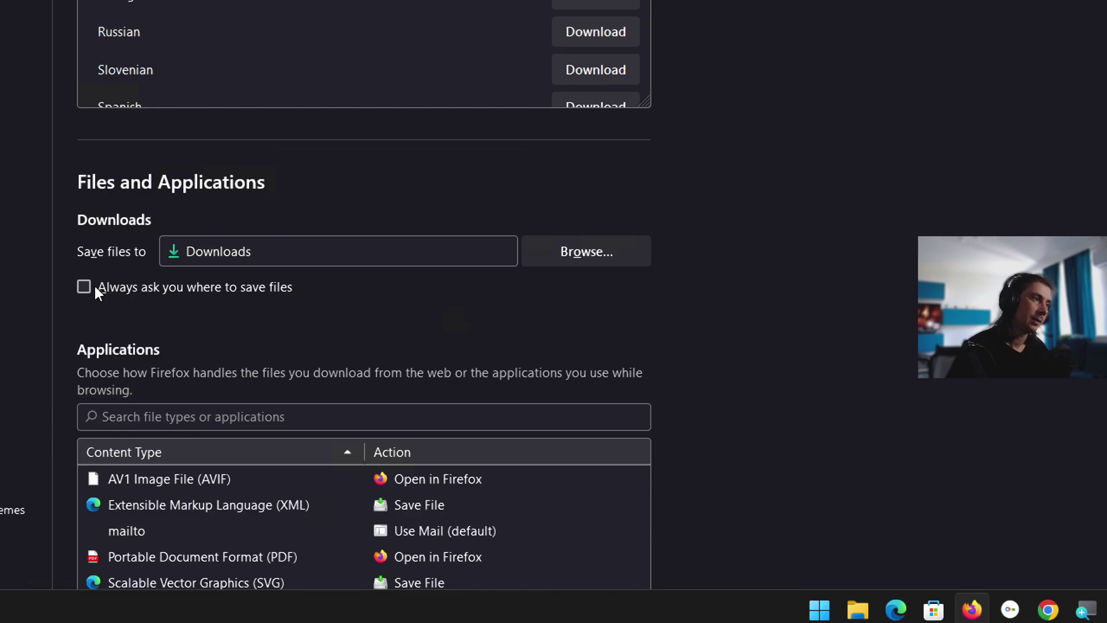
scroll(754, 305, "down", 5)
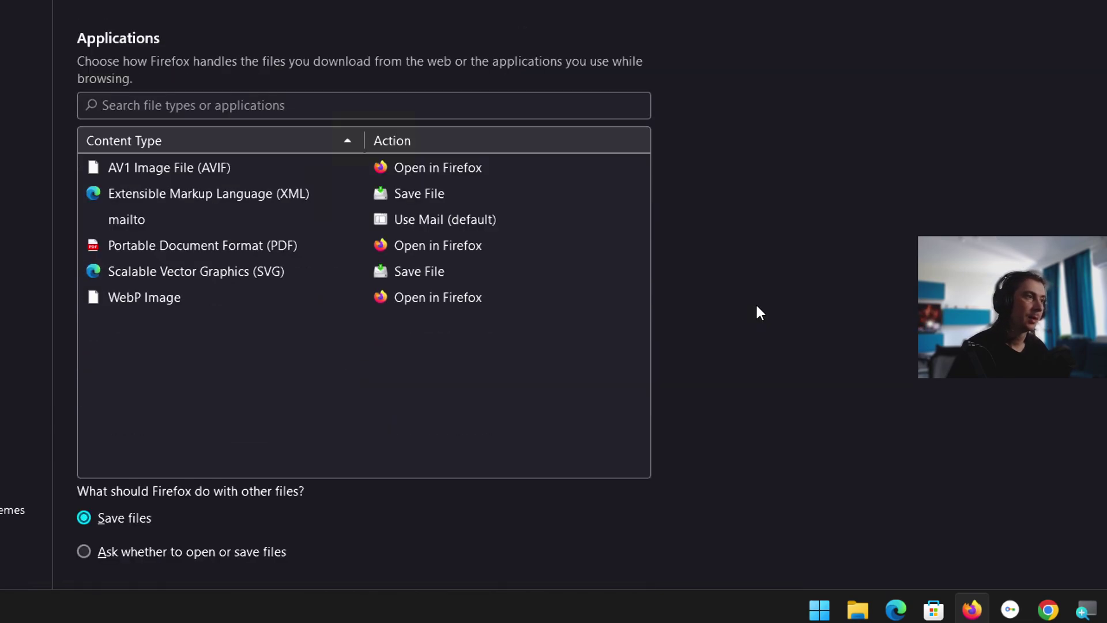
scroll(757, 307, "up", 2)
scroll(600, 320, "up", 3)
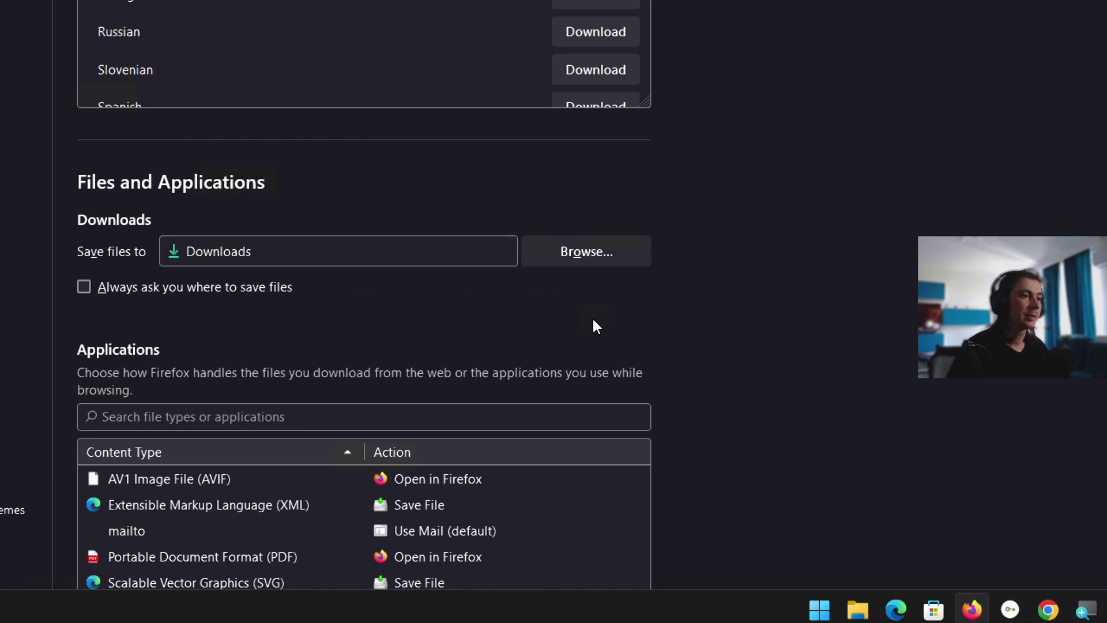
scroll(754, 329, "down", 3)
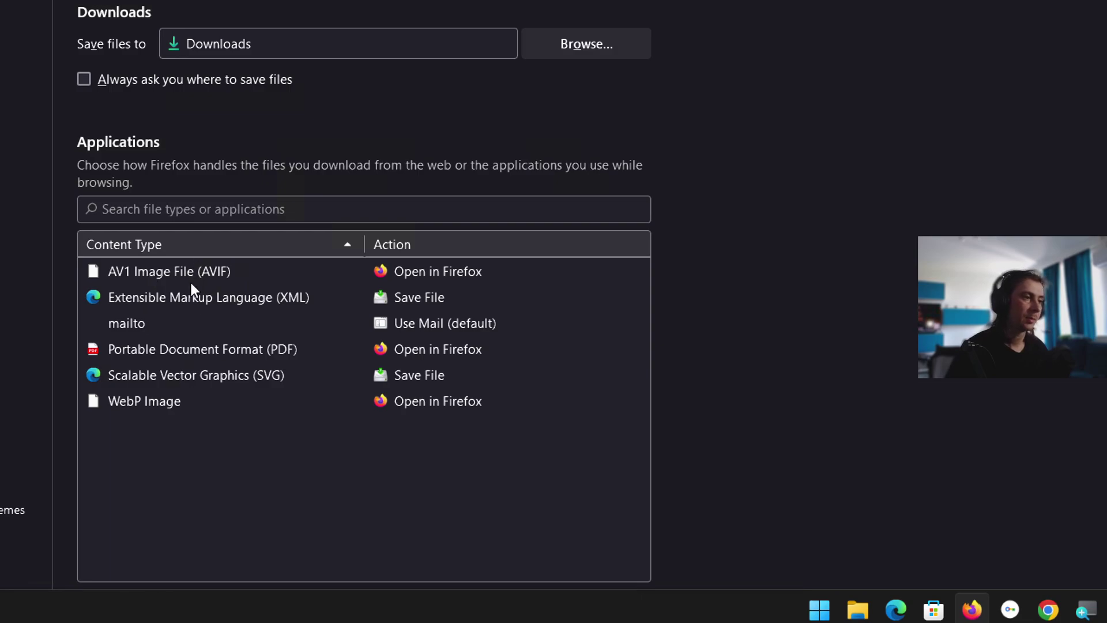
- Examine the handling of WebP, SVG and PDF files, including the helper applications offered for PDF, and cancel without choosing one
left_click(170, 399)
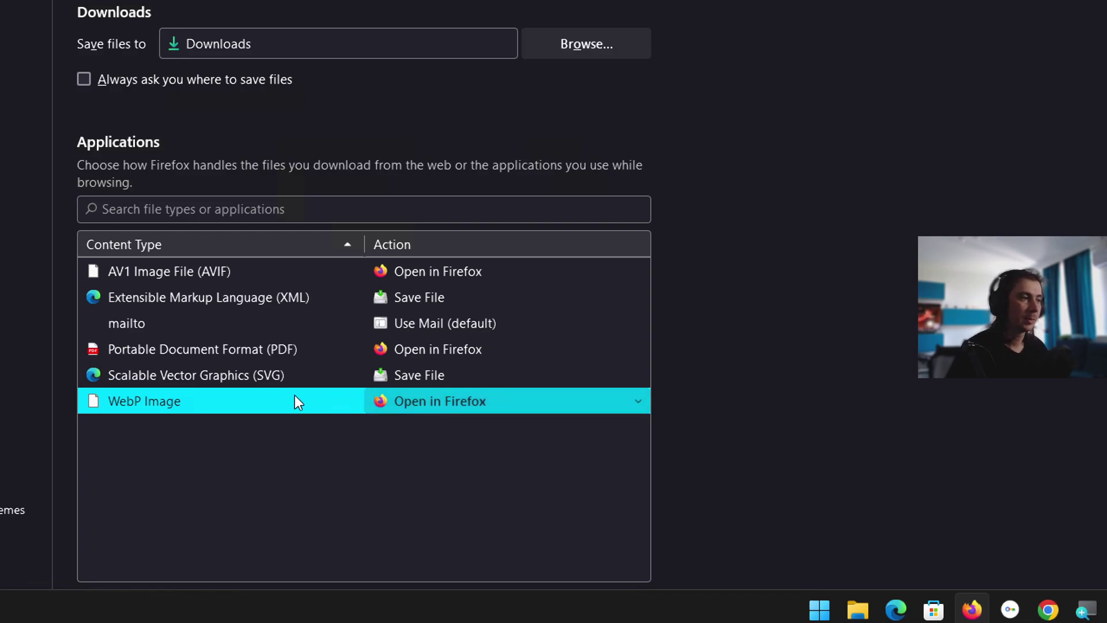
left_click(256, 380)
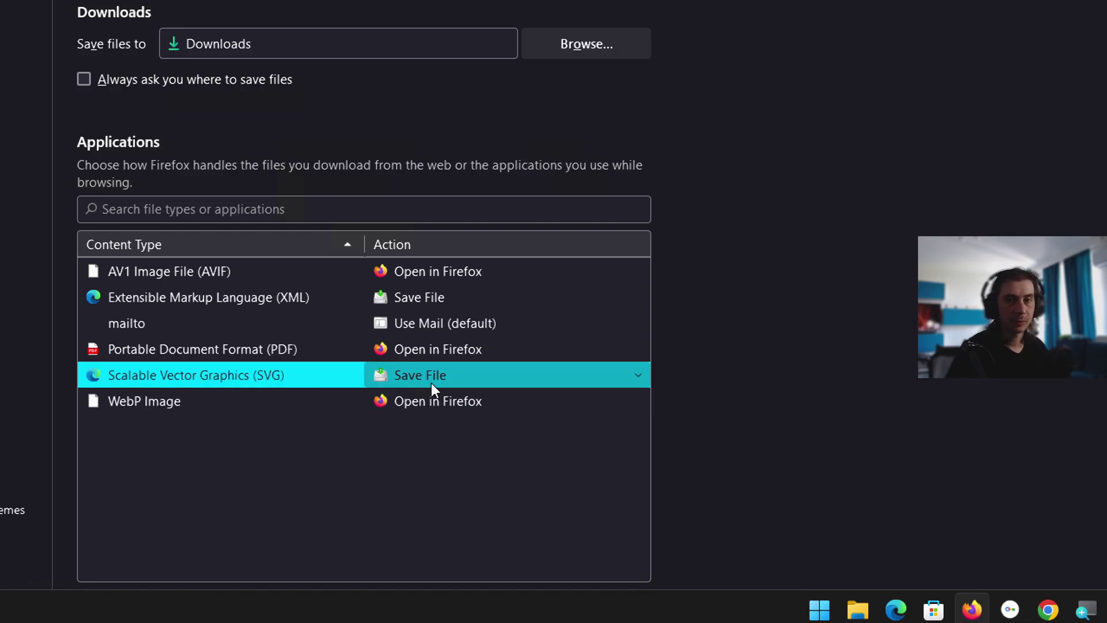
left_click(272, 355)
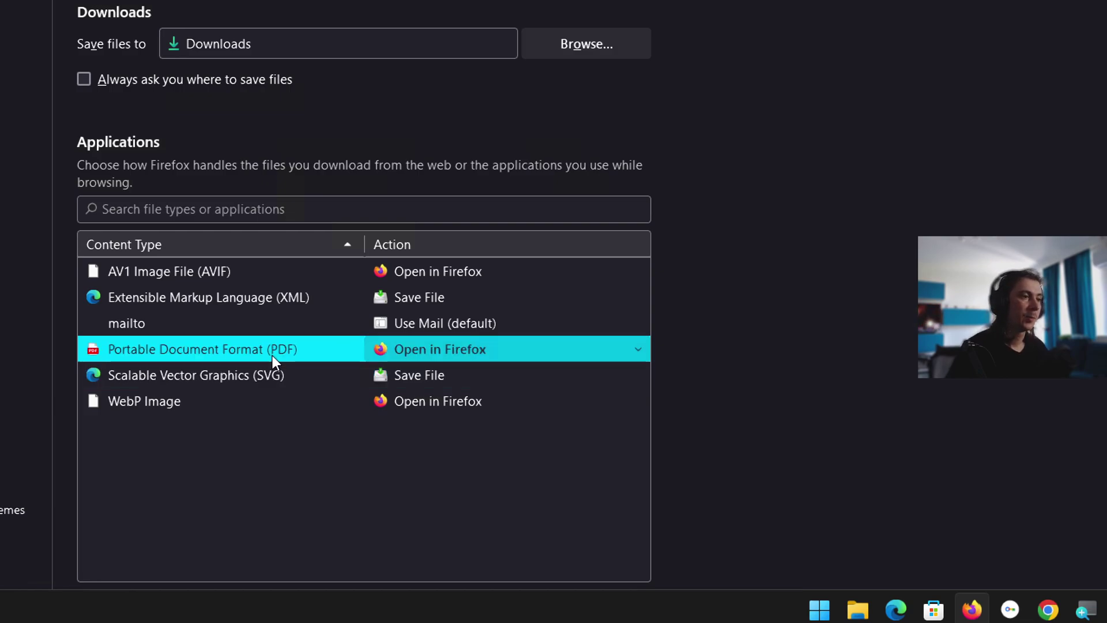
left_click(490, 358)
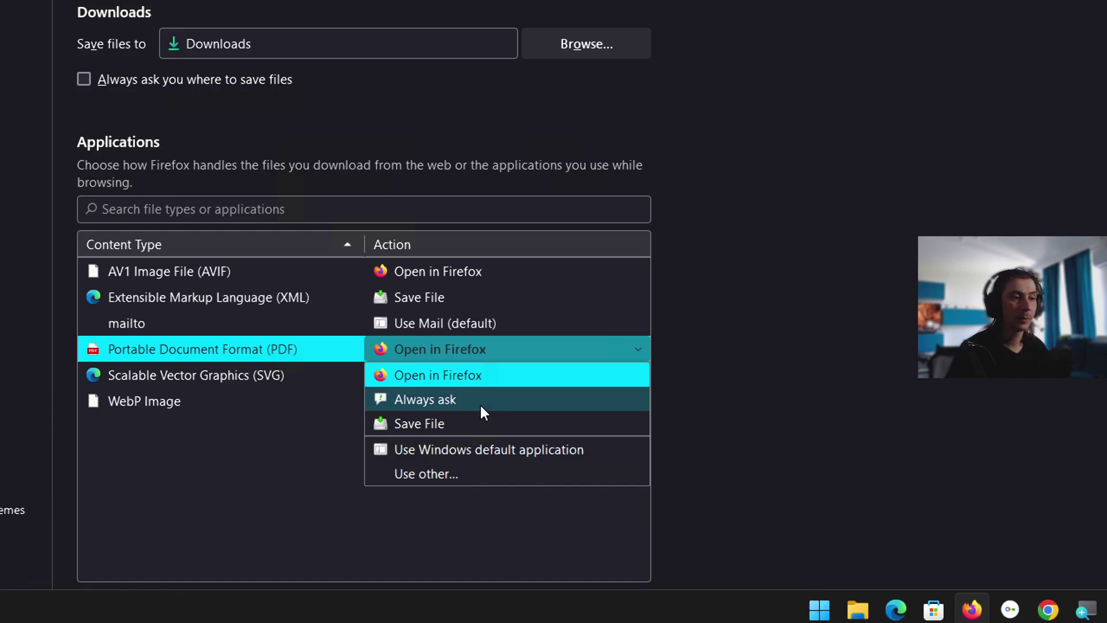
left_click(473, 470)
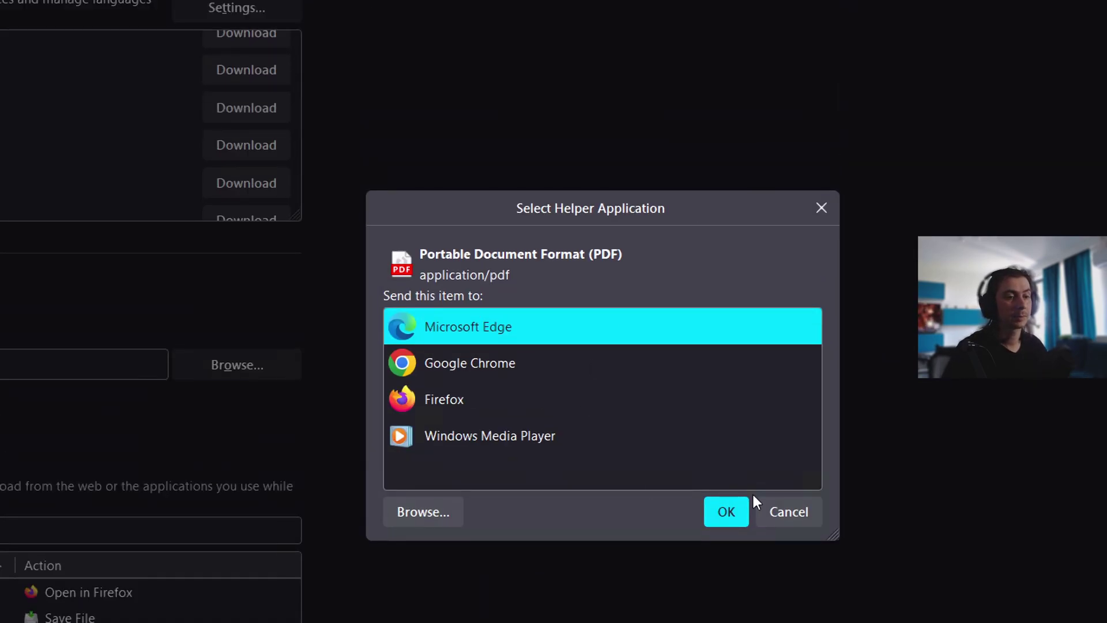
left_click(782, 512)
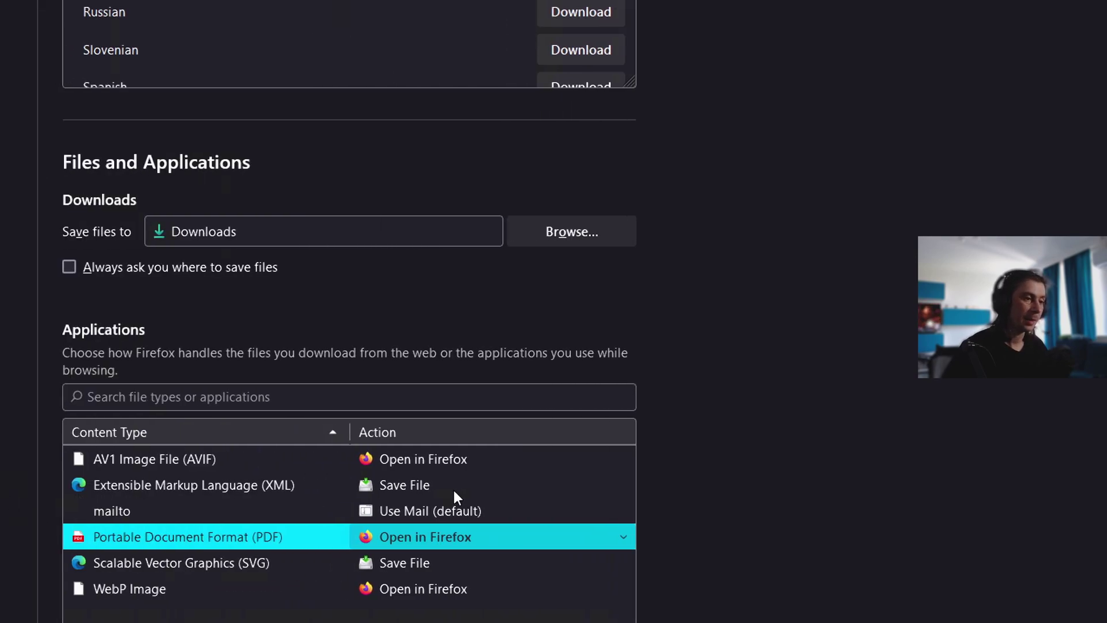
- Check which actions are offered for mailto links and close the list without changing the choice
left_click(443, 508)
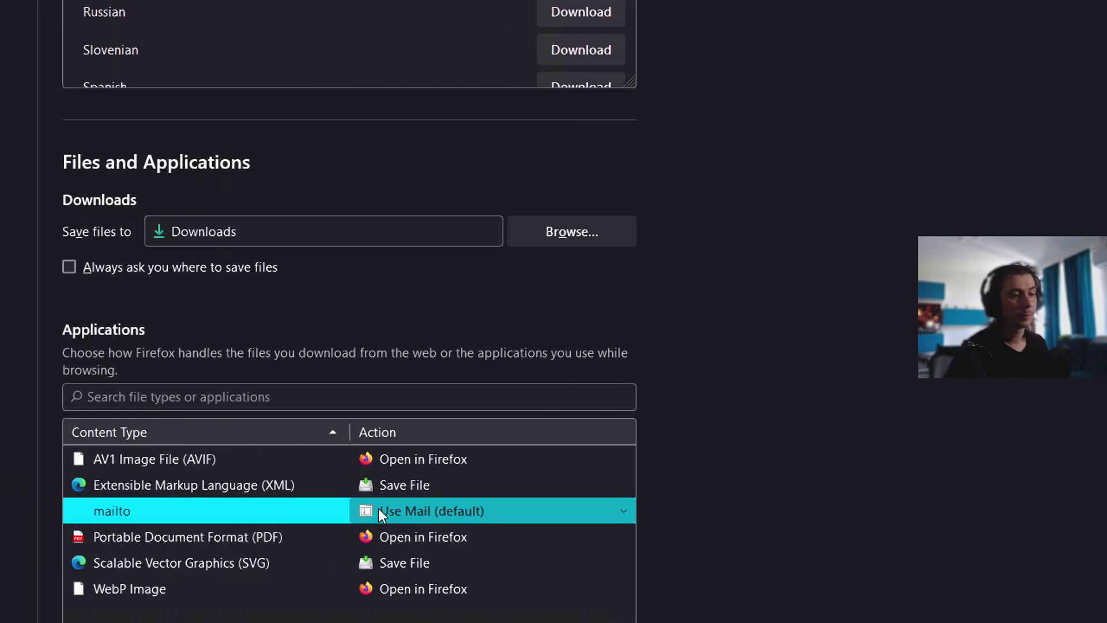
left_click(615, 510)
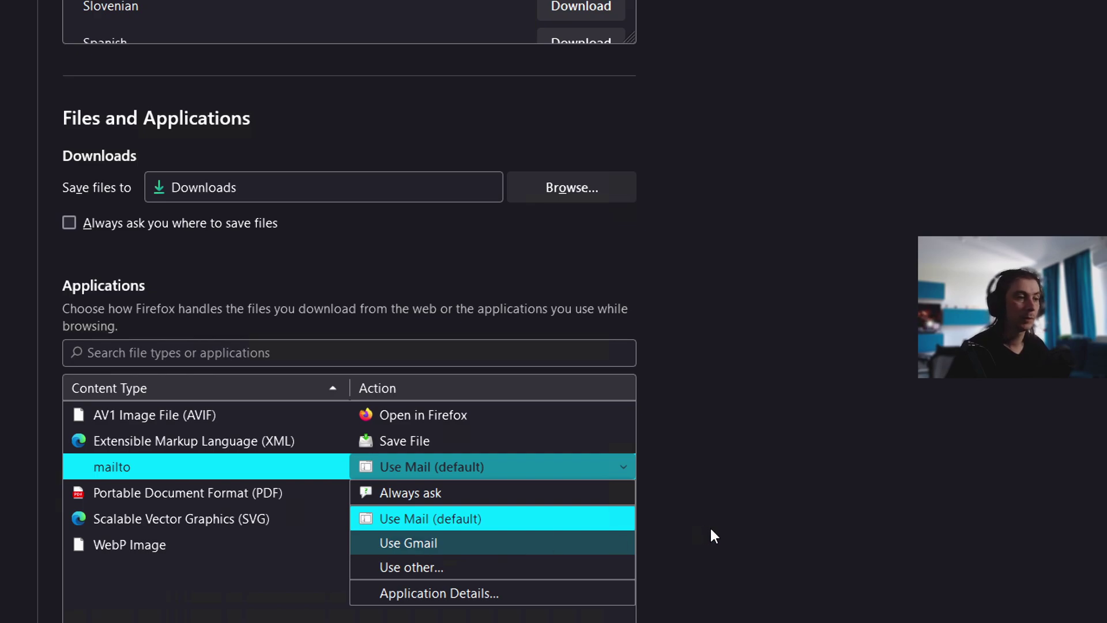
left_click(680, 531)
- Examine the settings for handling other files and playing DRM-controlled content
scroll(426, 577, "down", 3)
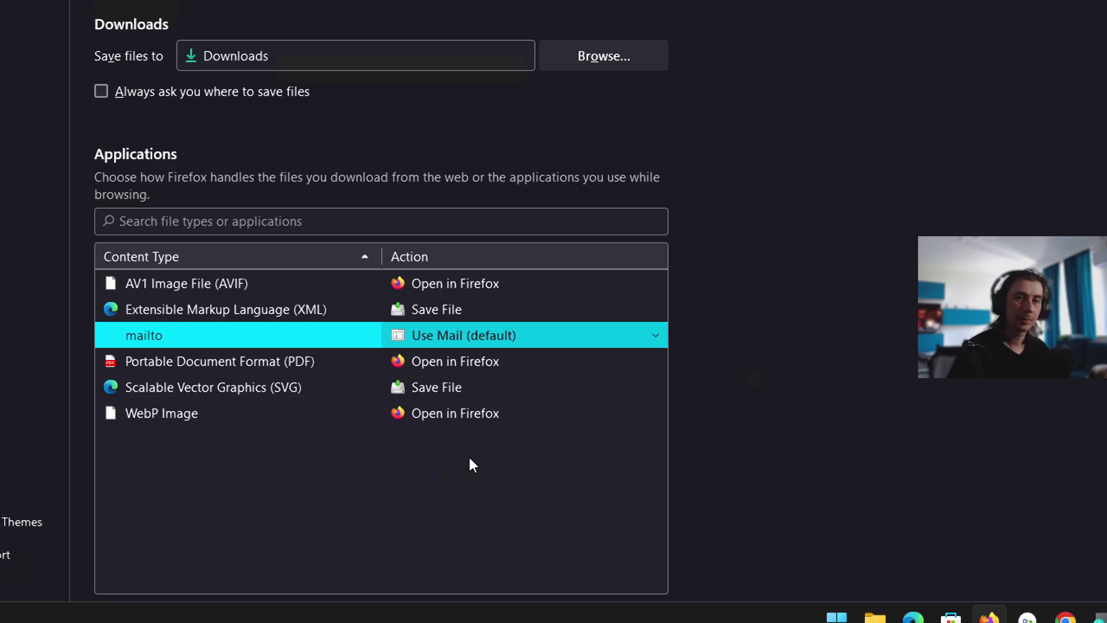
scroll(720, 426, "down", 8)
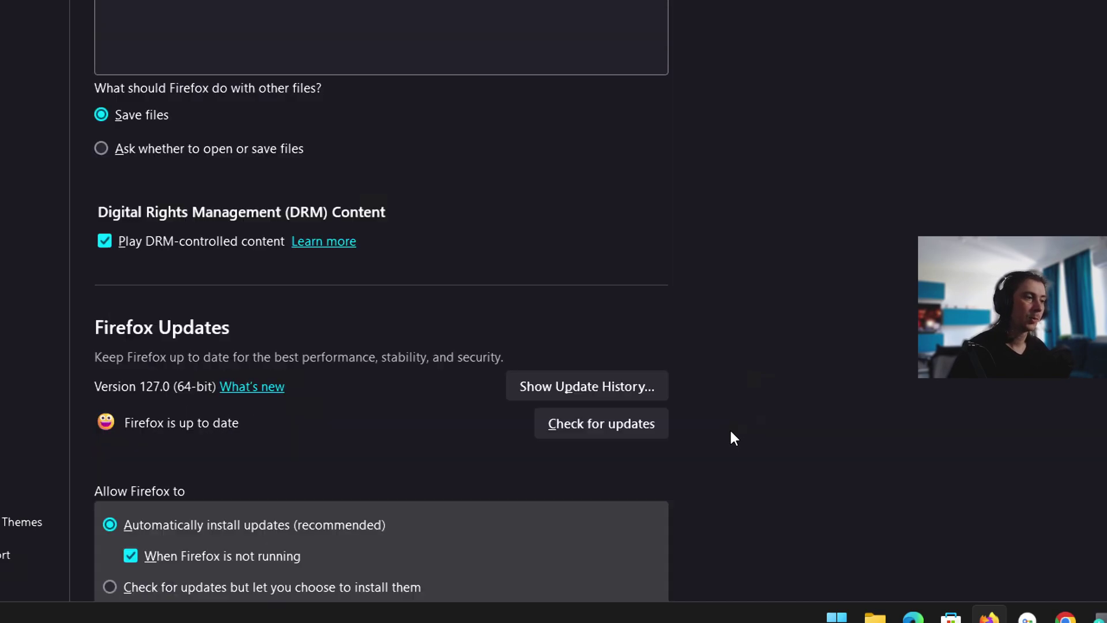
scroll(484, 357, "up", 2)
scroll(444, 317, "up", 2)
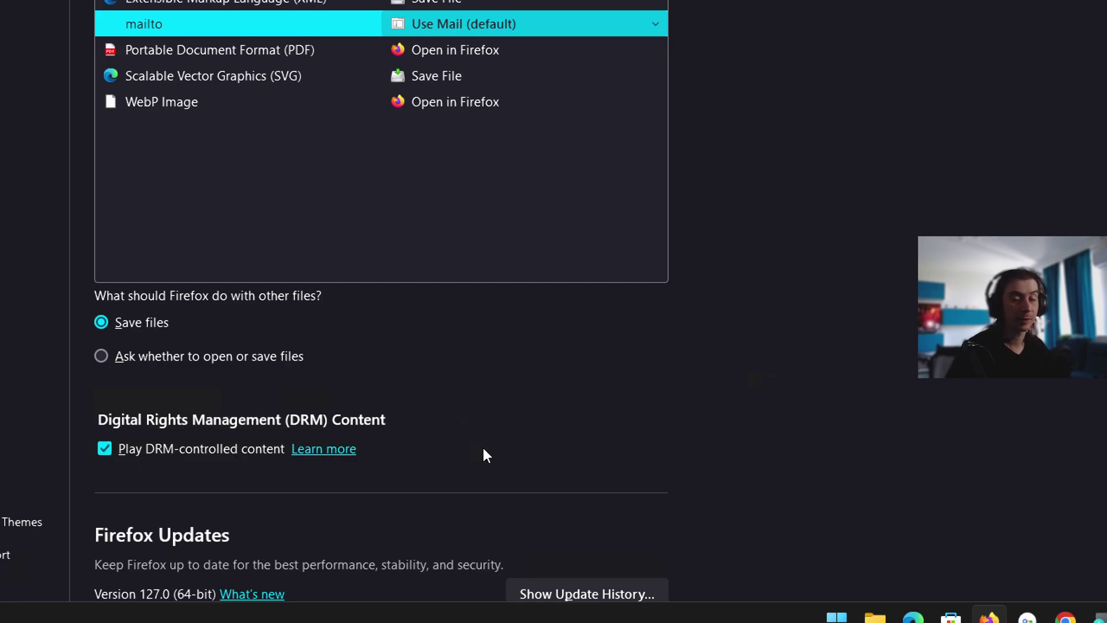
scroll(653, 425, "down", 3)
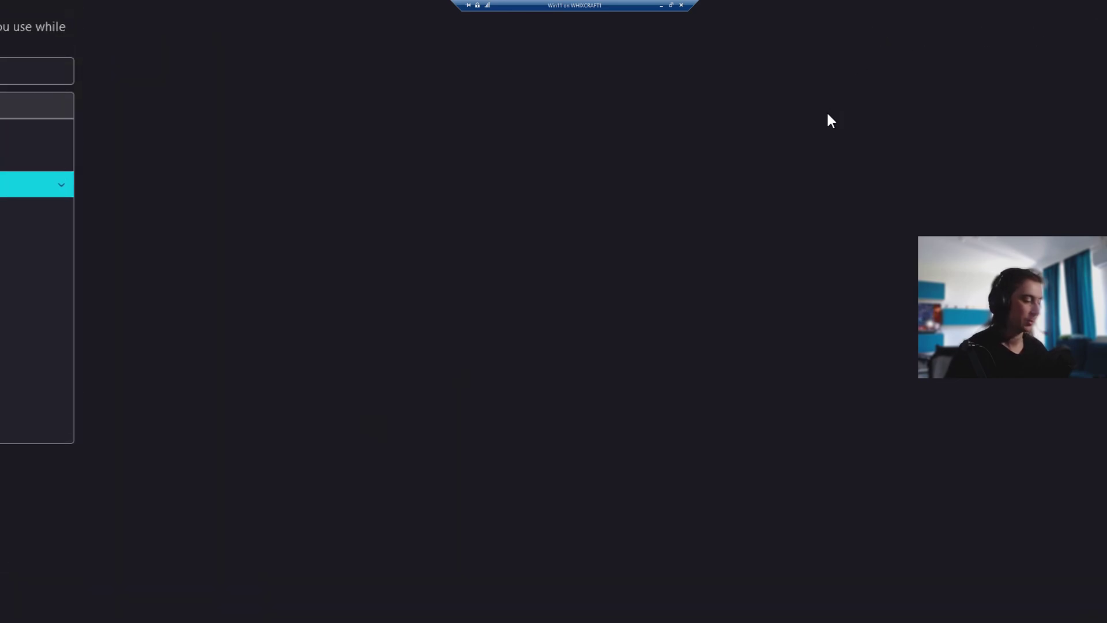
- View the About Firefox information from the browser's help options and close it
key("super+minus")
left_click(1096, 28)
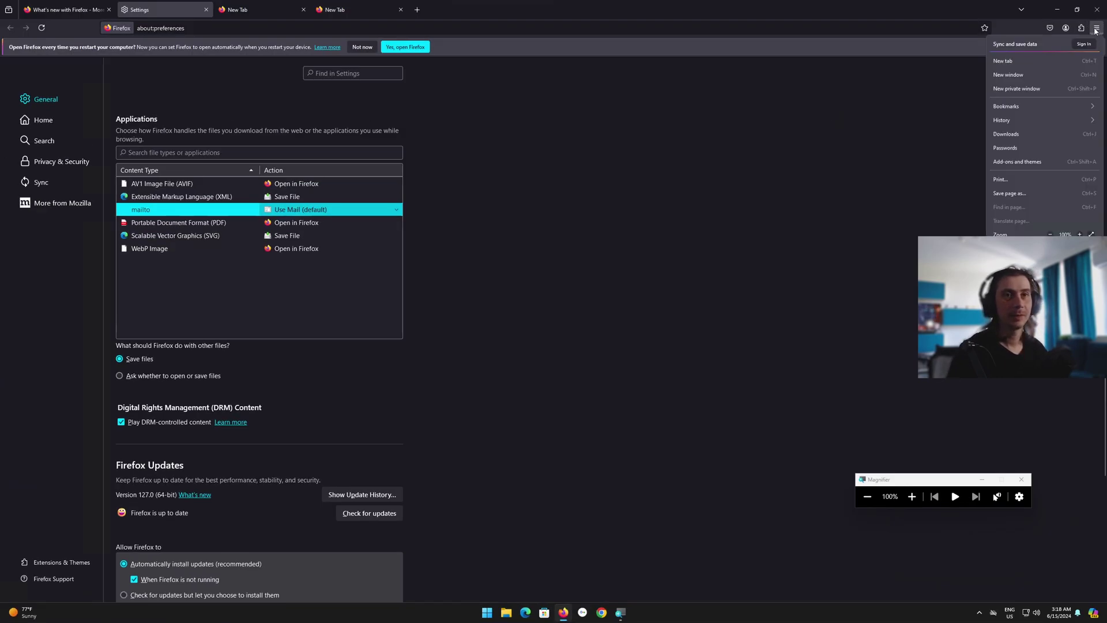
left_click(1016, 280)
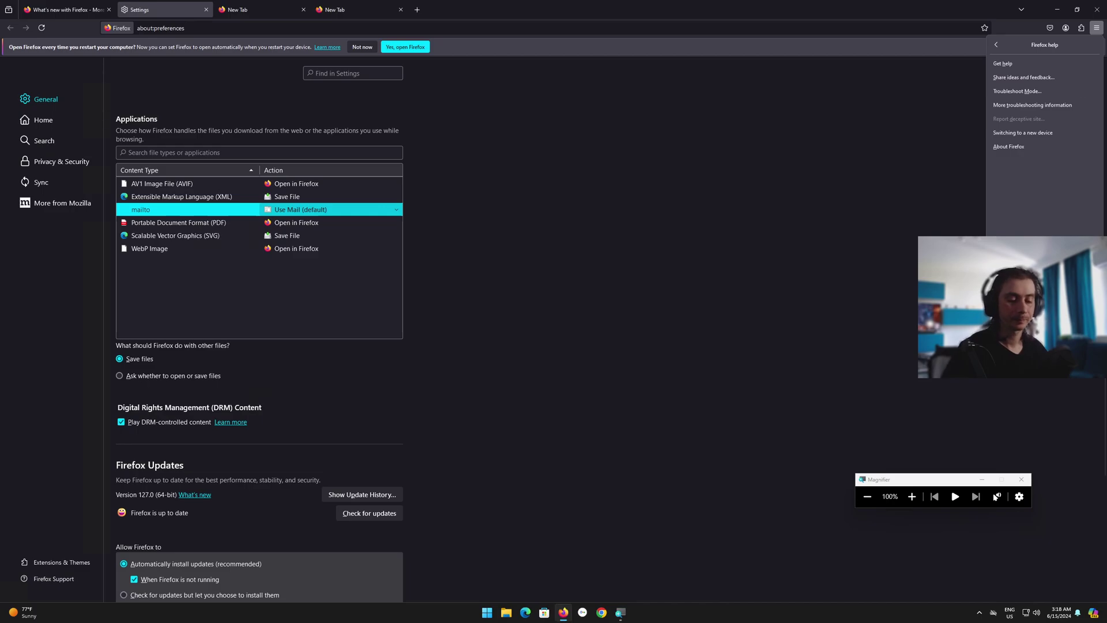
key("super+plus")
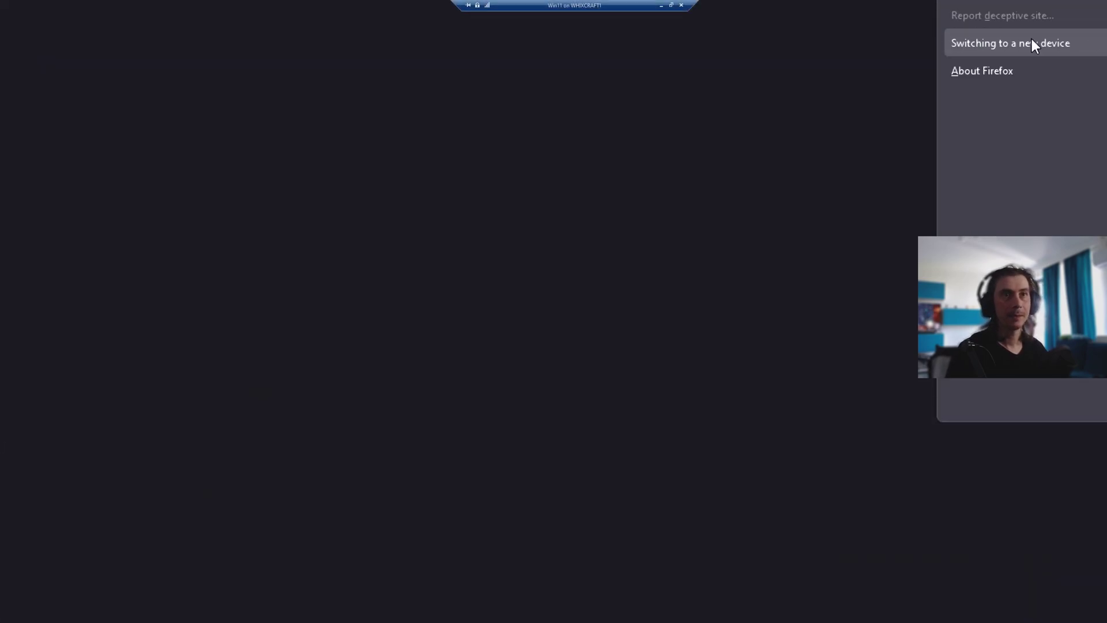
left_click(1006, 70)
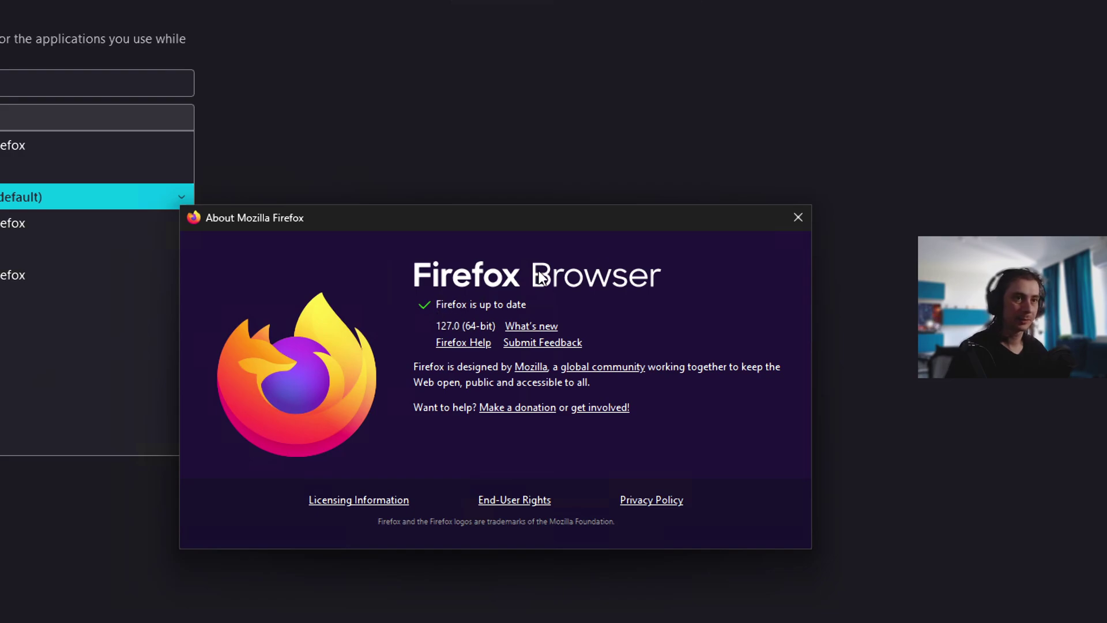
left_click(798, 218)
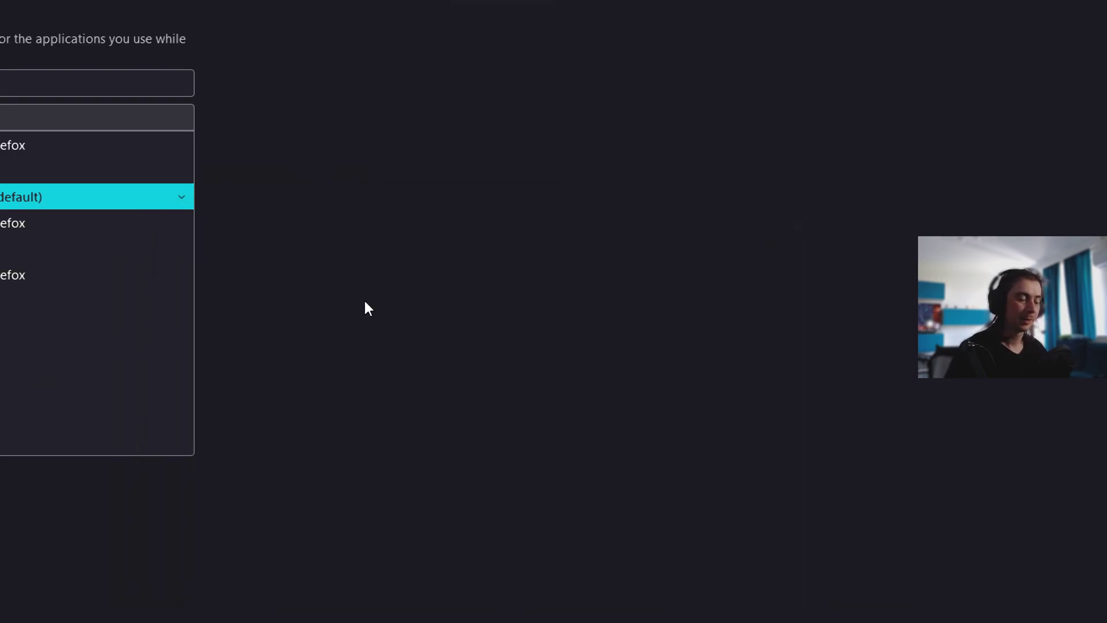
- Show the update history and open the details of the installed Firefox 127.0 update
key("super+minus")
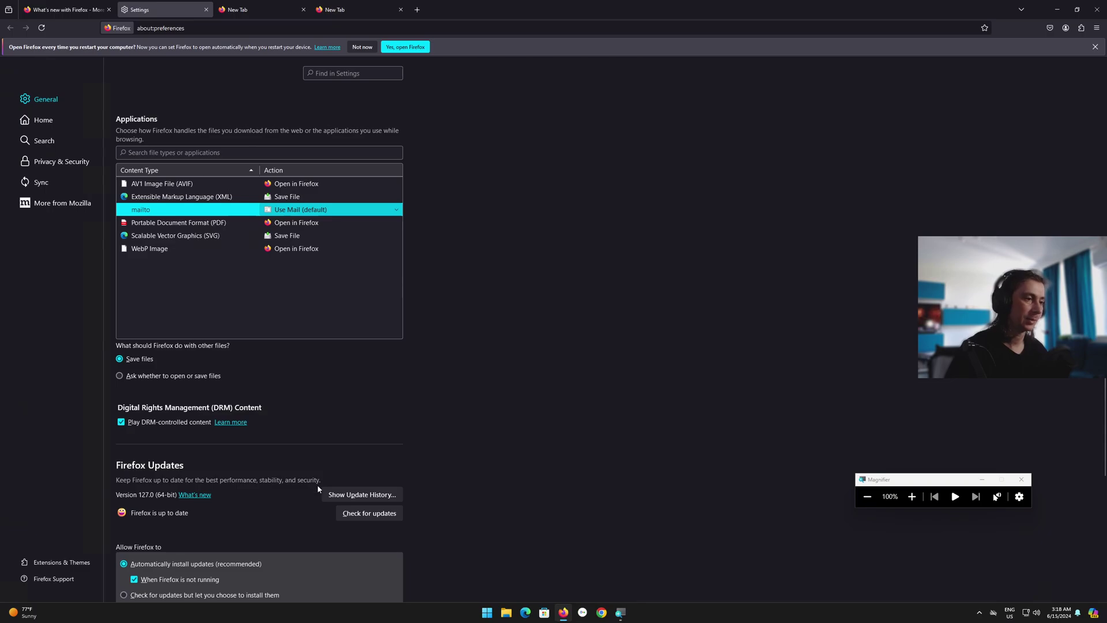
key("super+plus")
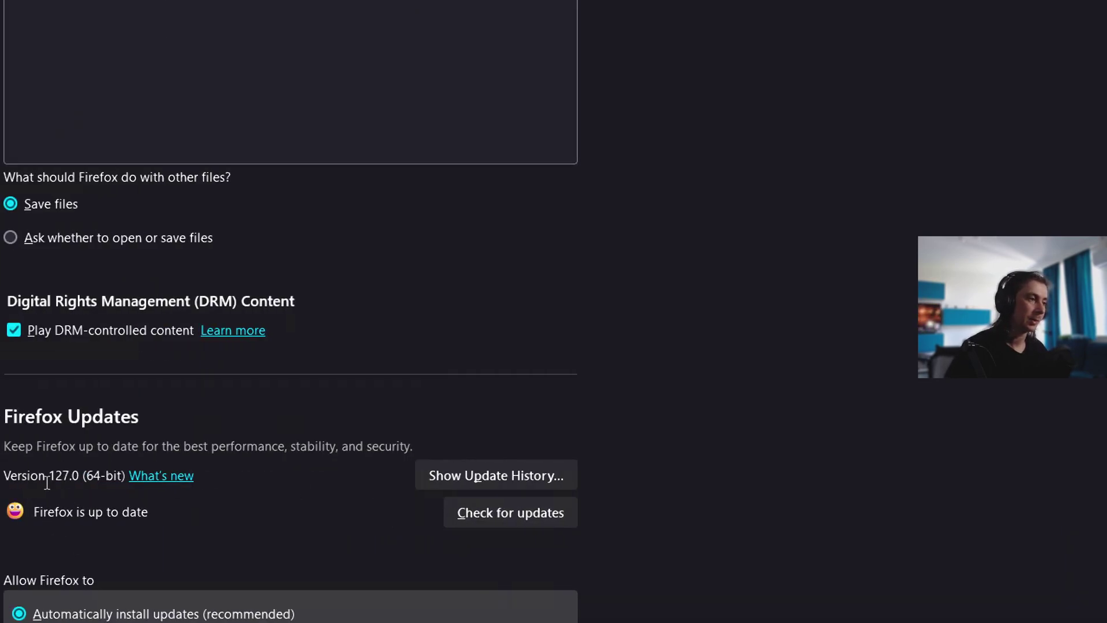
left_click(471, 477)
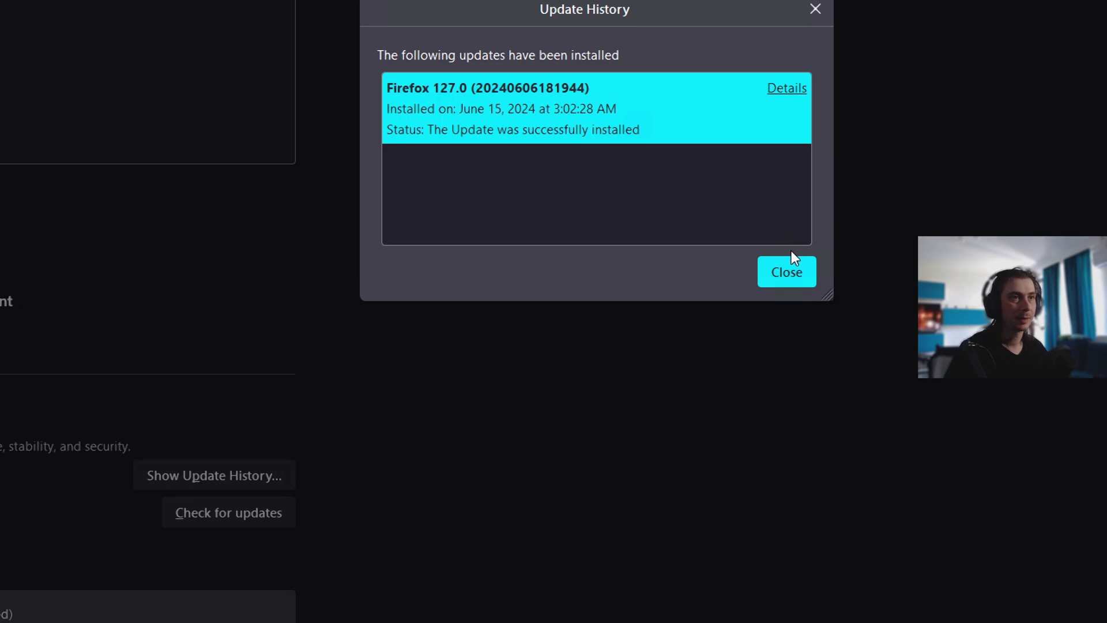
left_click(778, 99)
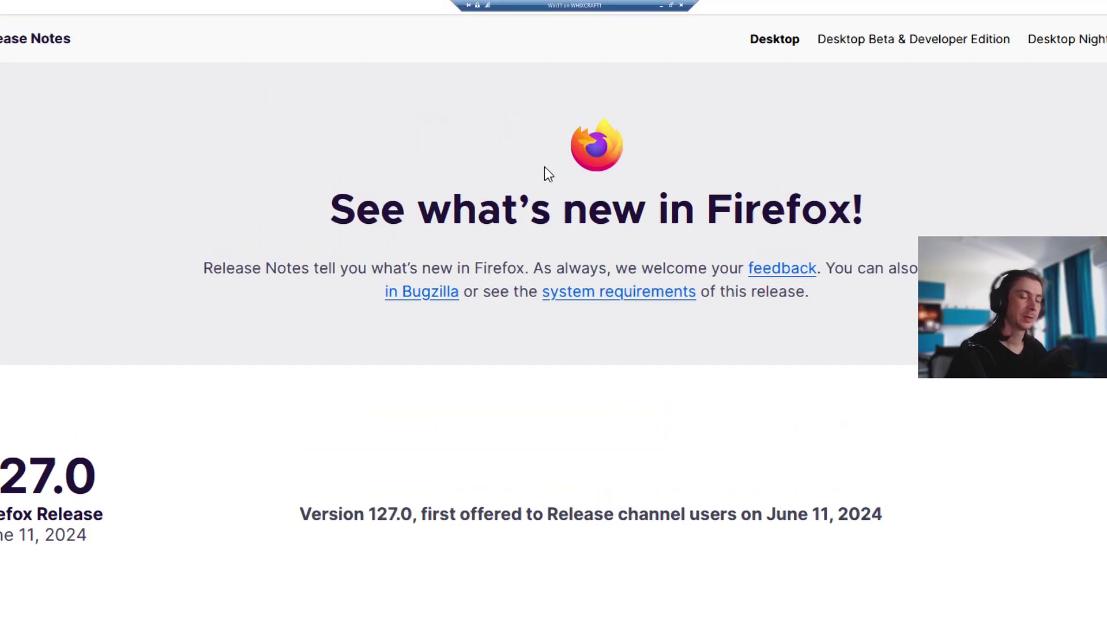
- Return from the release notes to the Settings page and close the update history
key("super+minus")
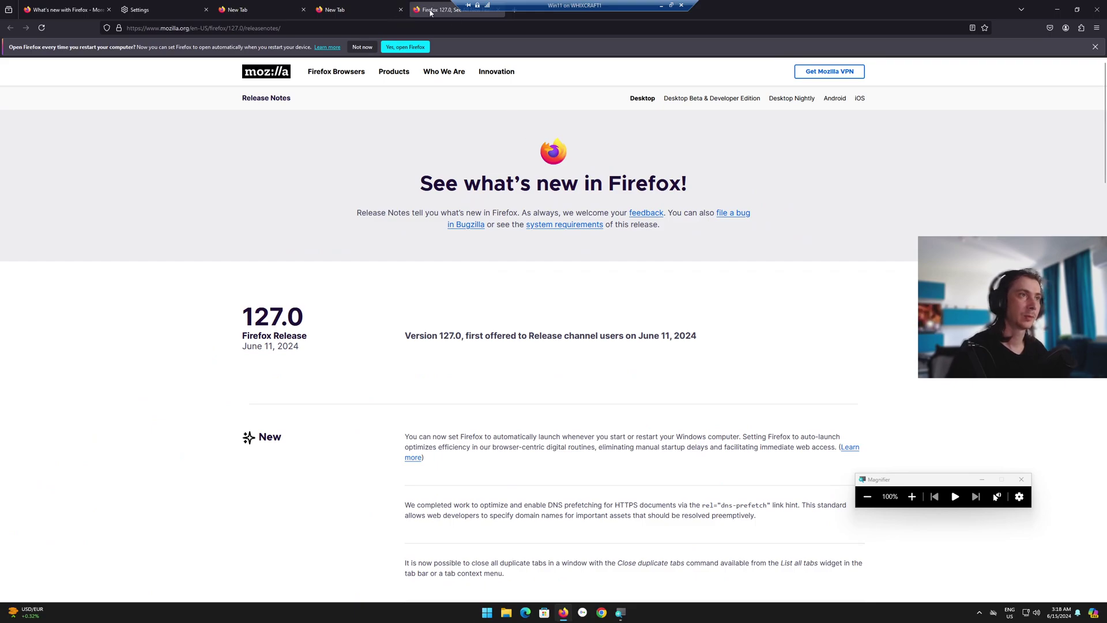
left_click(176, 8)
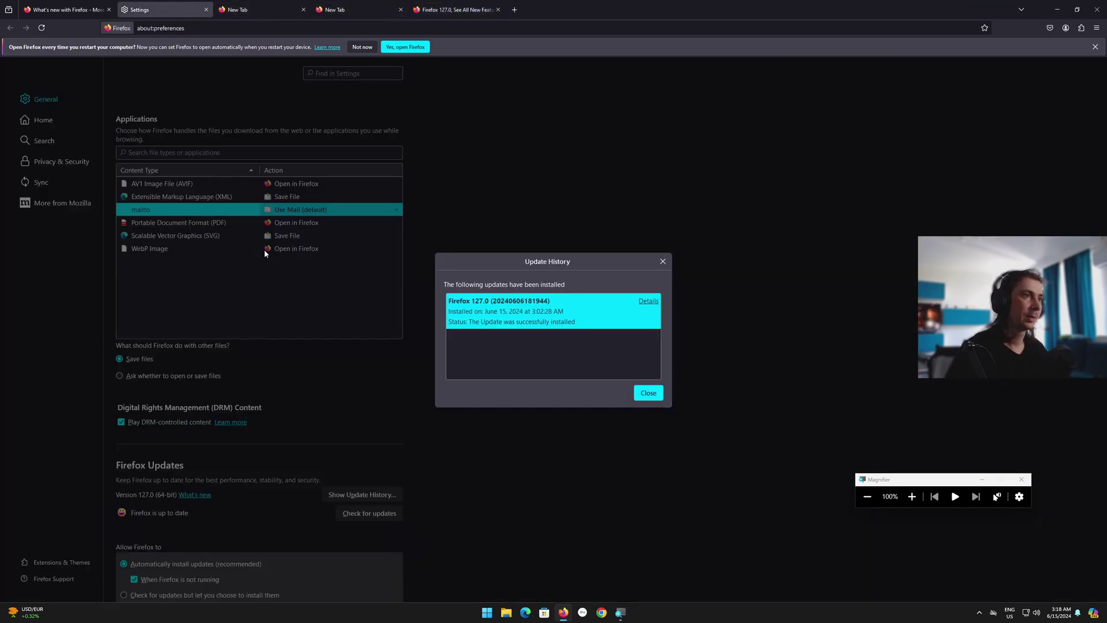
key("super+plus")
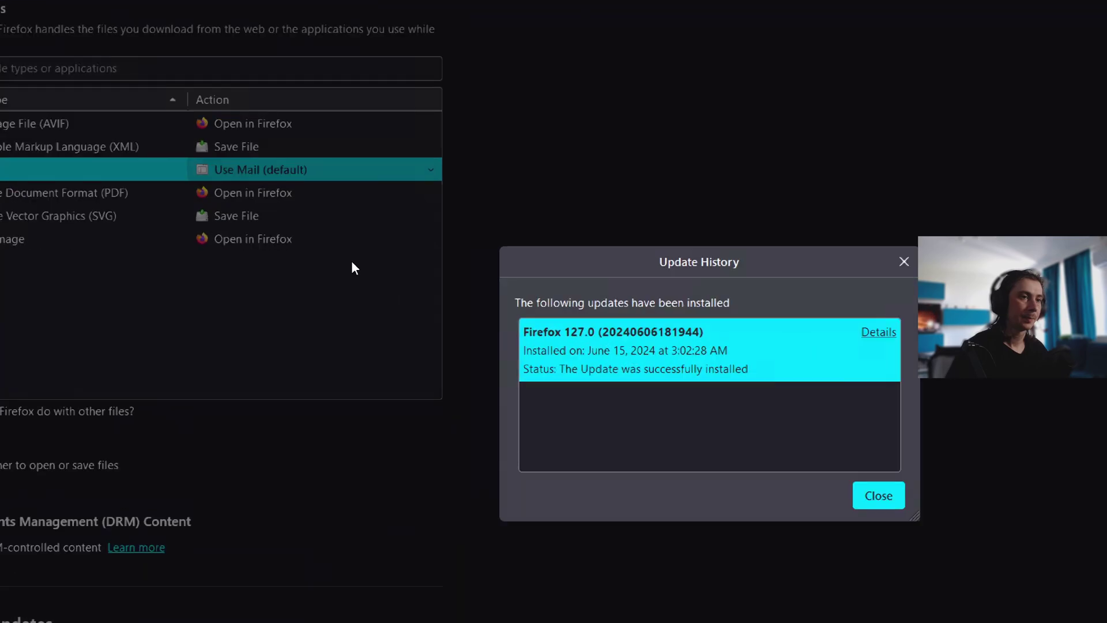
left_click(940, 526)
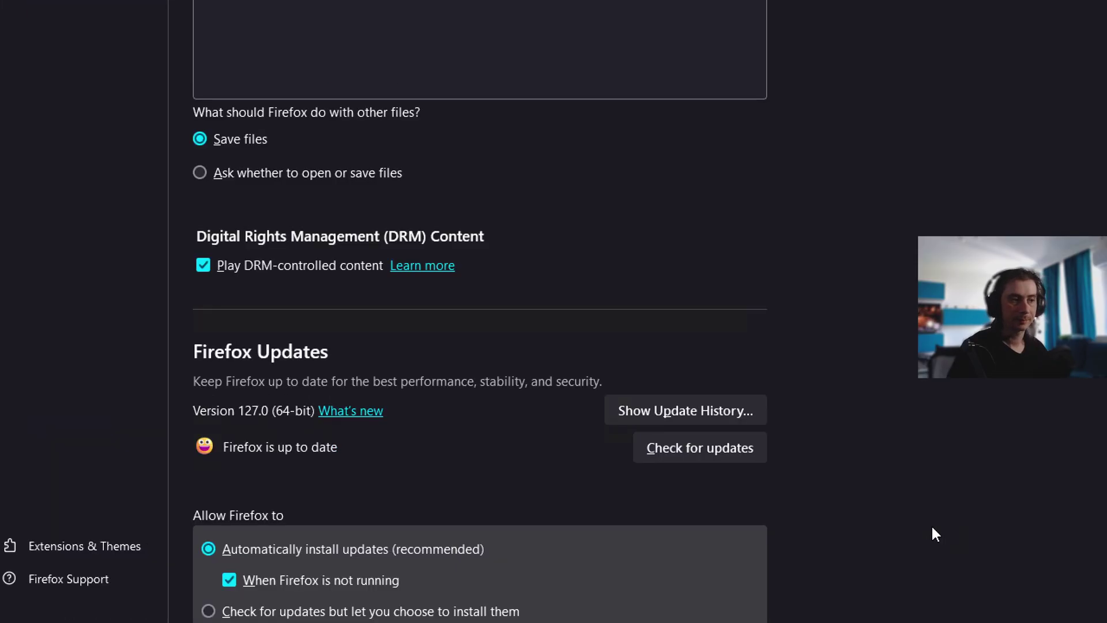
- Examine the update installation, Performance and Browsing options down to Network Settings
key("super+minus")
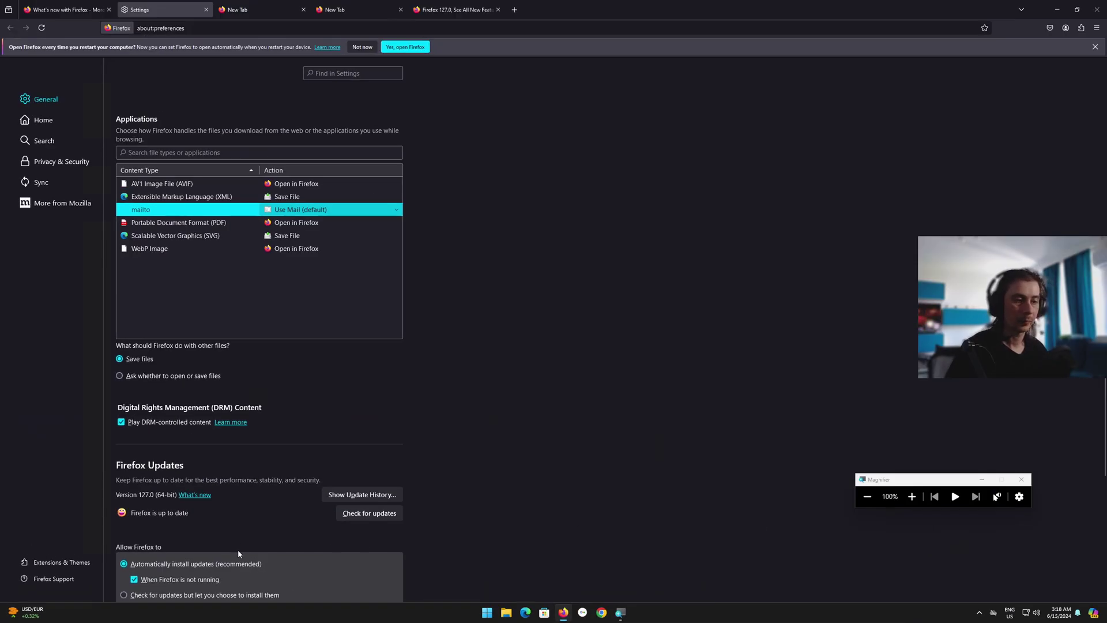
key("super+plus")
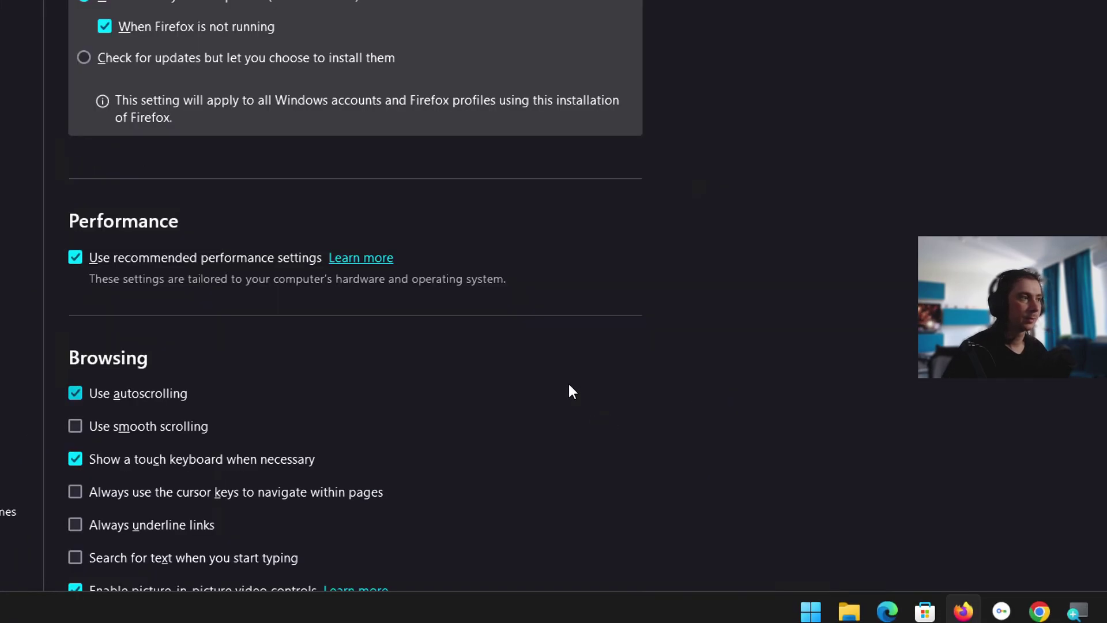
scroll(535, 369, "up", 3)
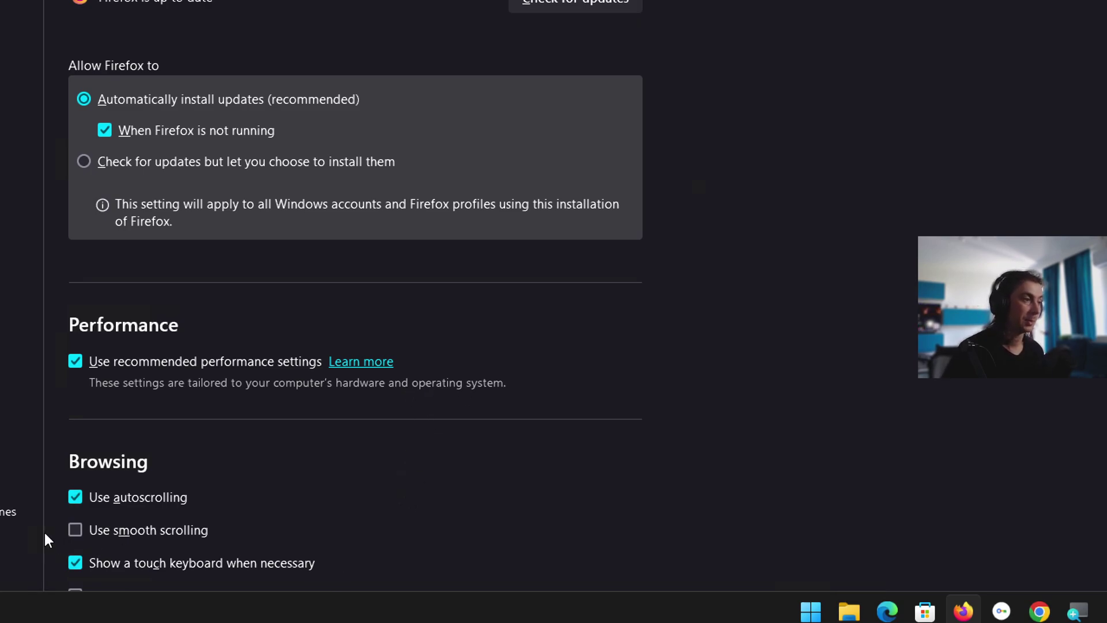
scroll(237, 428, "down", 3)
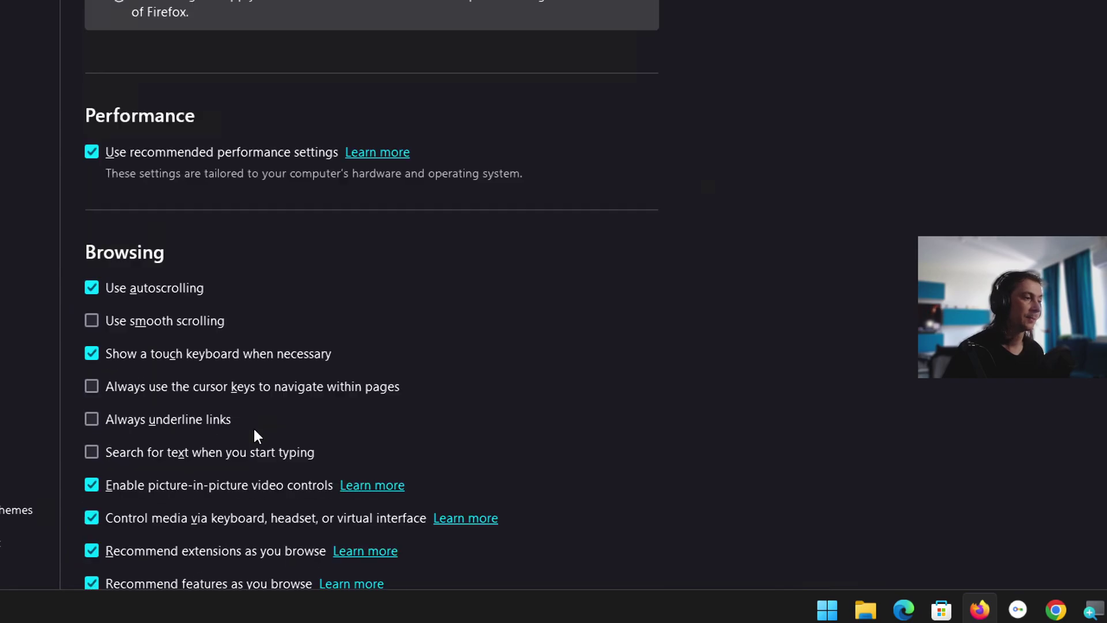
scroll(303, 399, "down", 4)
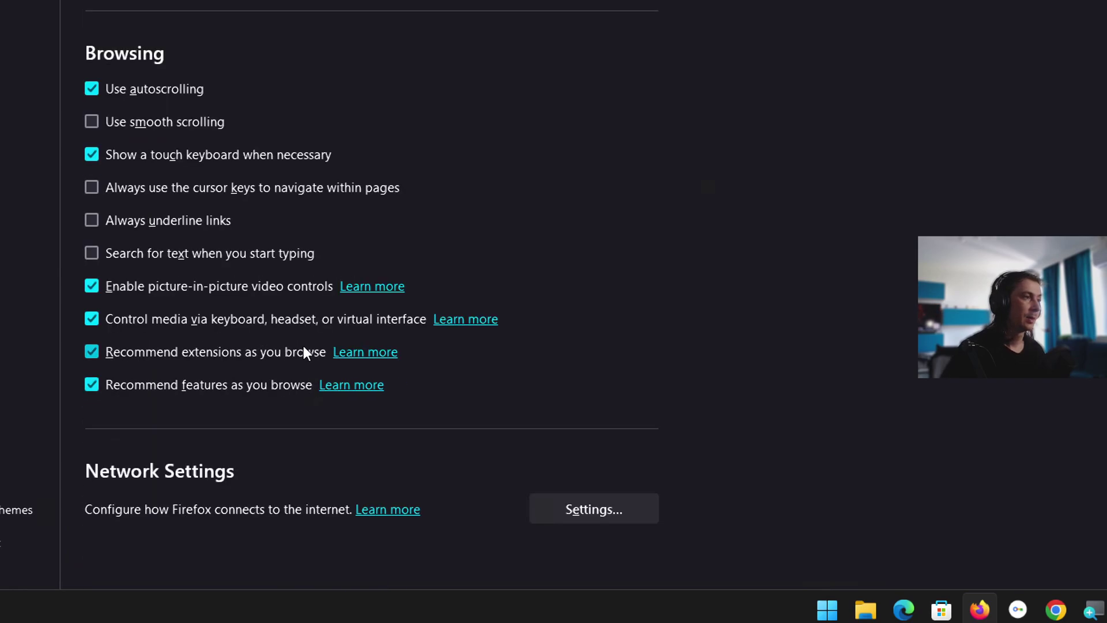
- Turn on smooth scrolling in the Browsing options
scroll(262, 167, "up", 2)
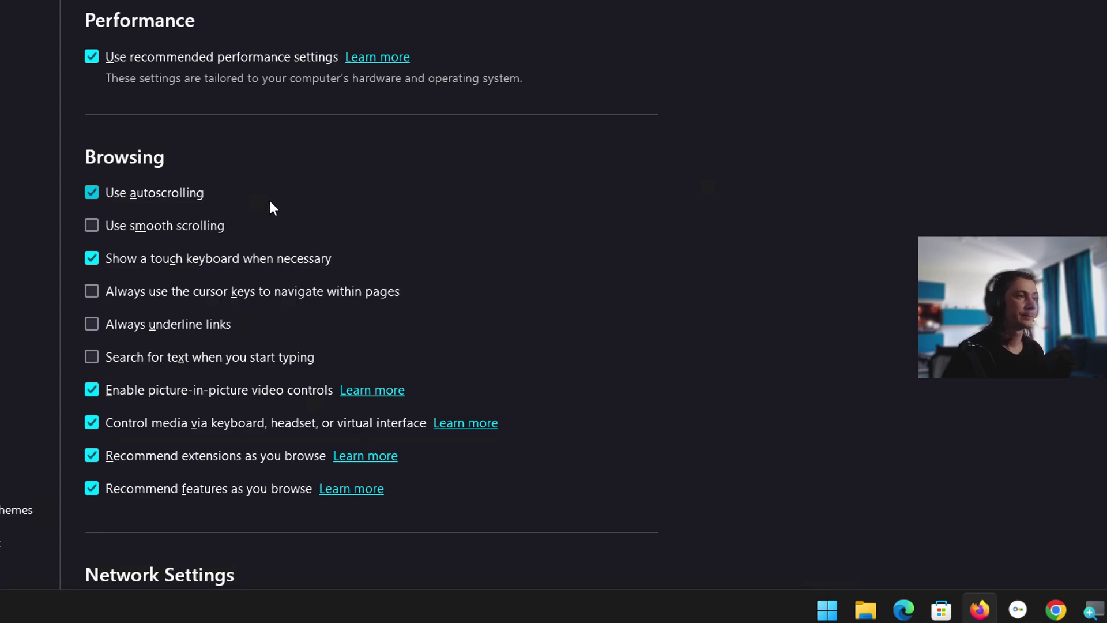
left_click(91, 225)
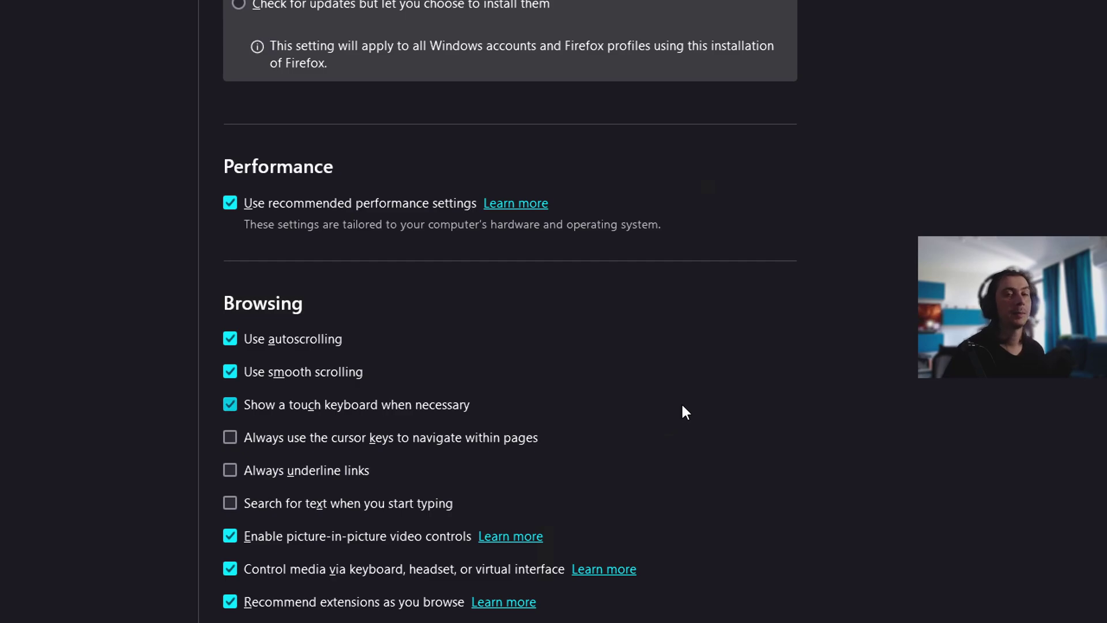
- Turn on always using the cursor keys to navigate within pages and try moving the text cursor through the Browsing options
scroll(721, 438, "down", 1)
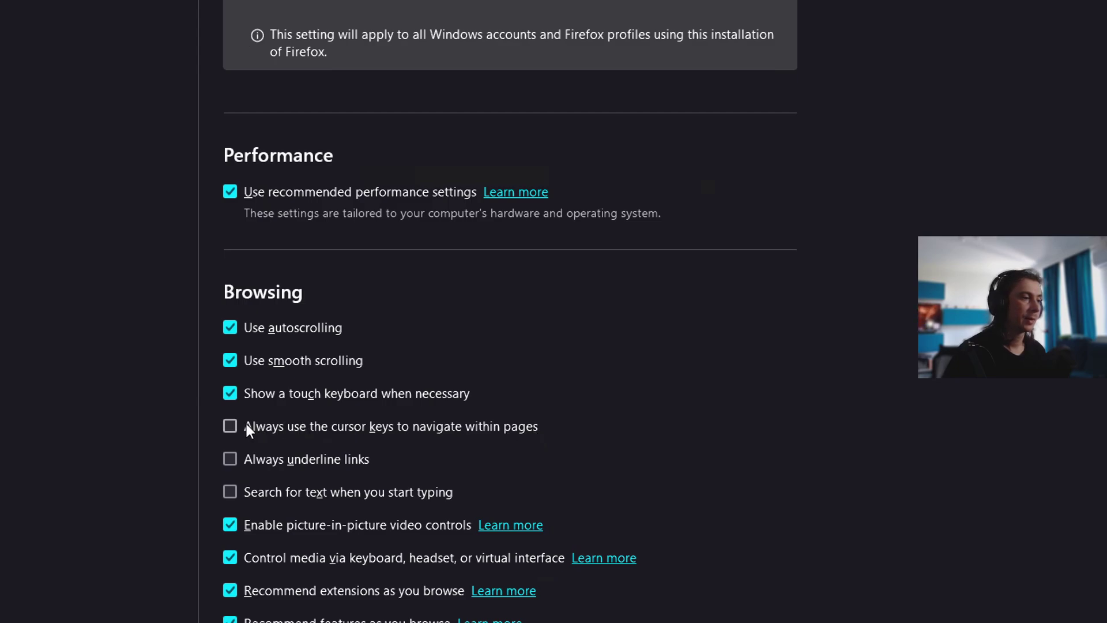
left_click(232, 427)
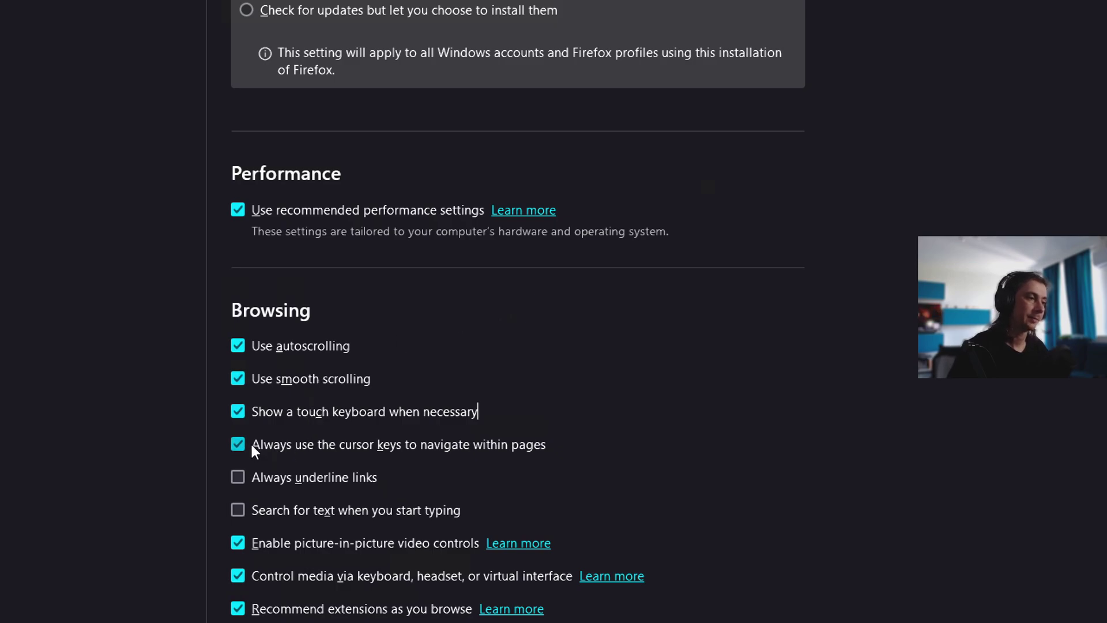
key("Up")
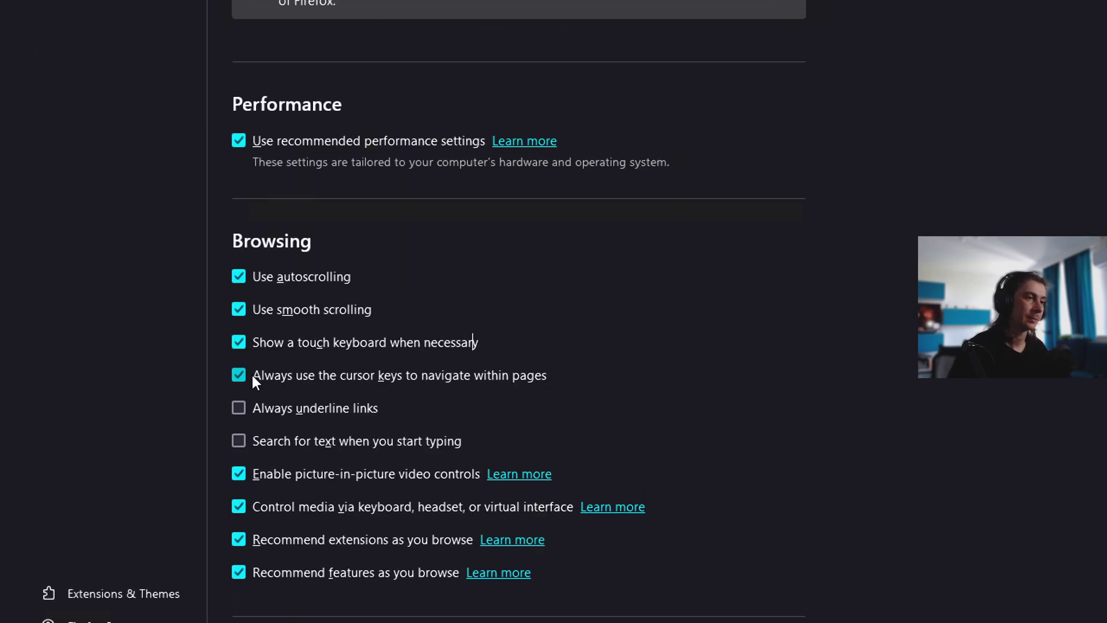
key("Up")
key("Up")
key("Up")
key("Down")
key("Down")
key("Down")
key("Down")
key("Down")
key("Down")
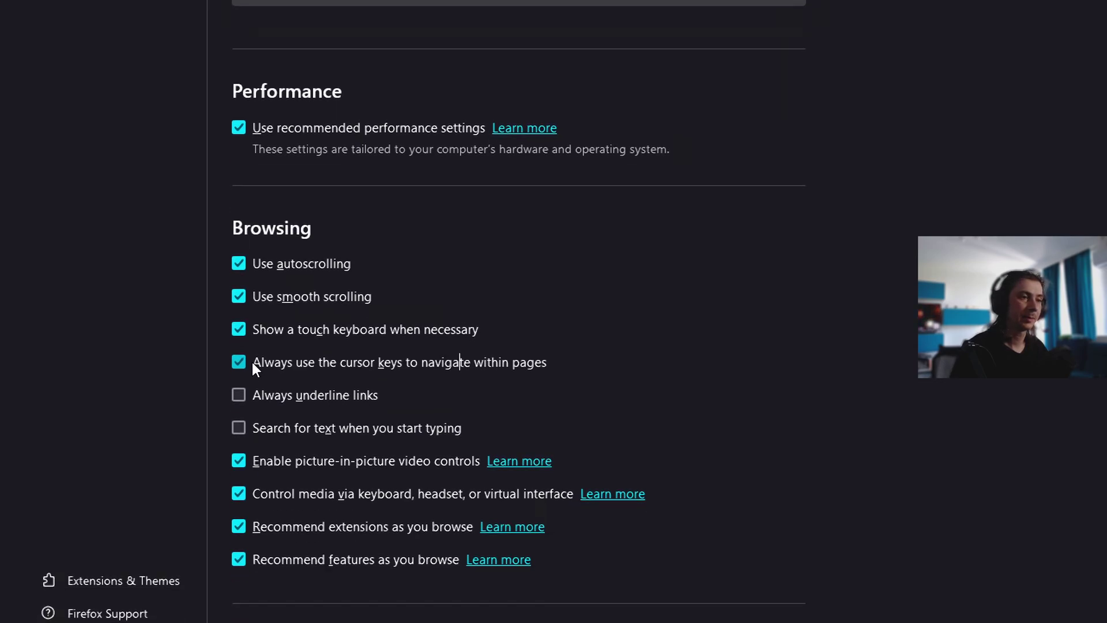
key("Down")
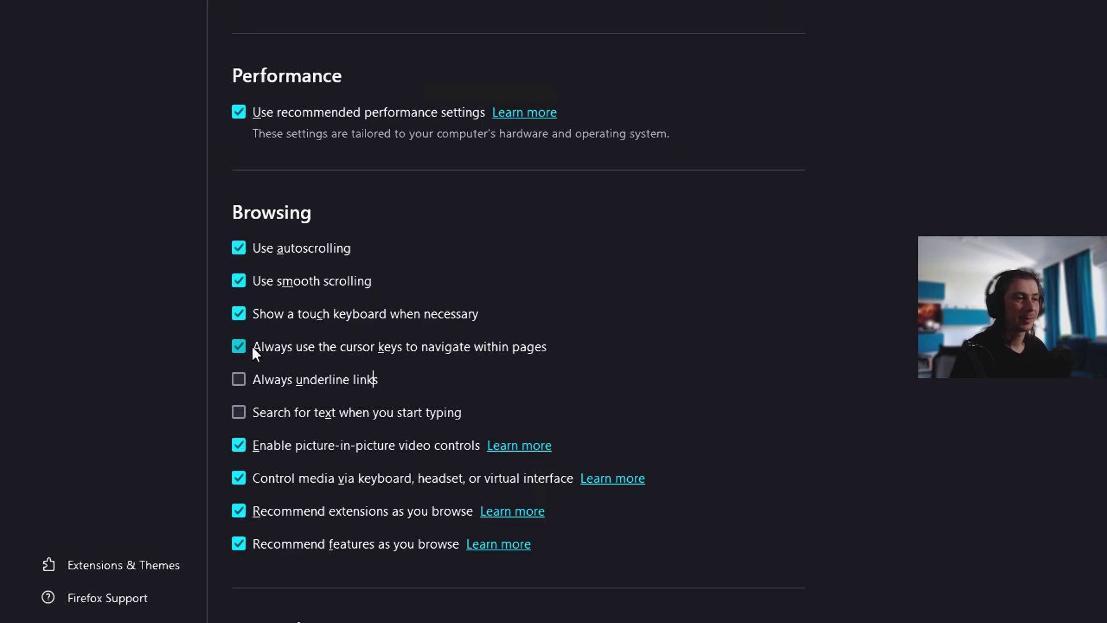
key("Down")
key("Down")
key("Down")
key("Down")
key("Up")
key("Up")
key("Up")
key("Up")
key("Up")
key("Up")
key("Up")
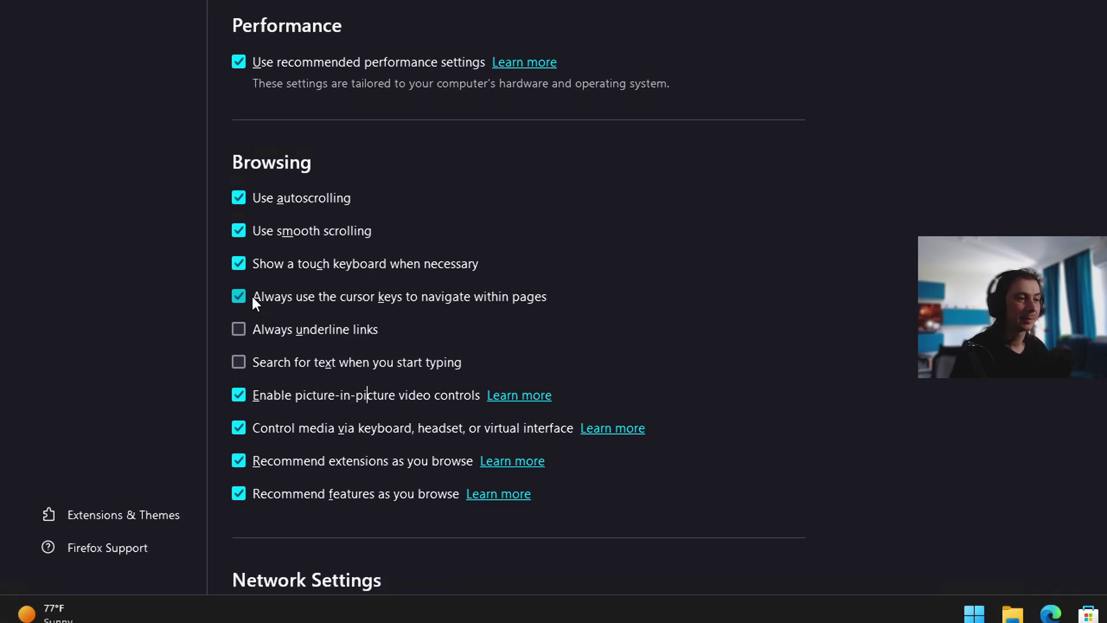
key("Down")
key("Right")
key("Right")
key("Right")
key("Right")
key("Right")
key("Right")
key("Right")
key("Right")
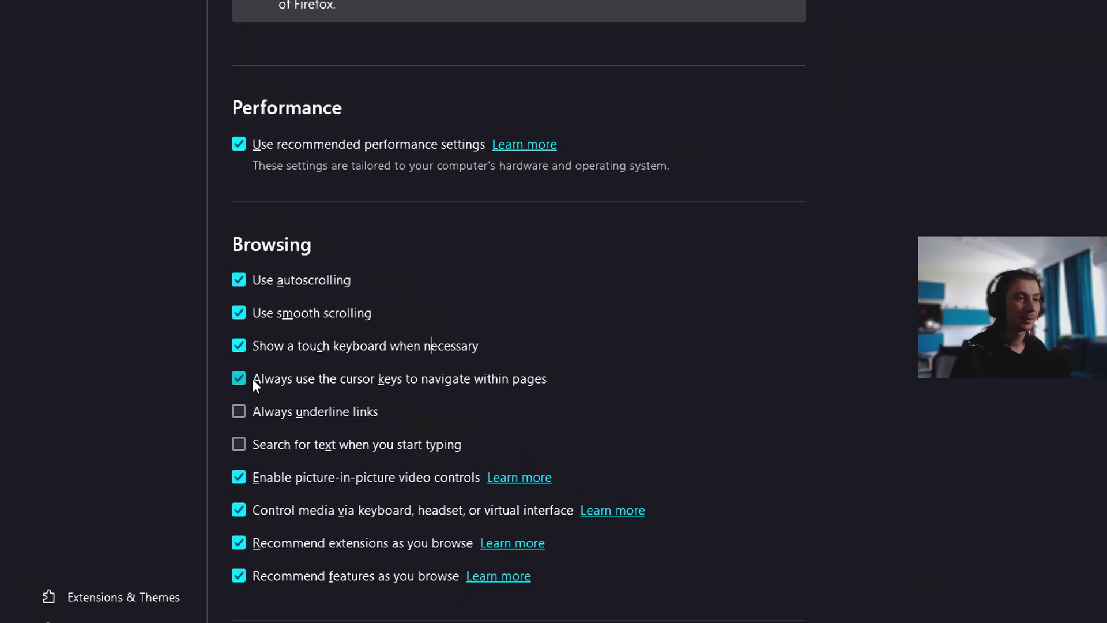
key("Left")
key("Left")
key("Left")
key("Left")
key("Left")
key("Left")
key("Left")
key("Left")
key("Left")
key("Left")
key("Left")
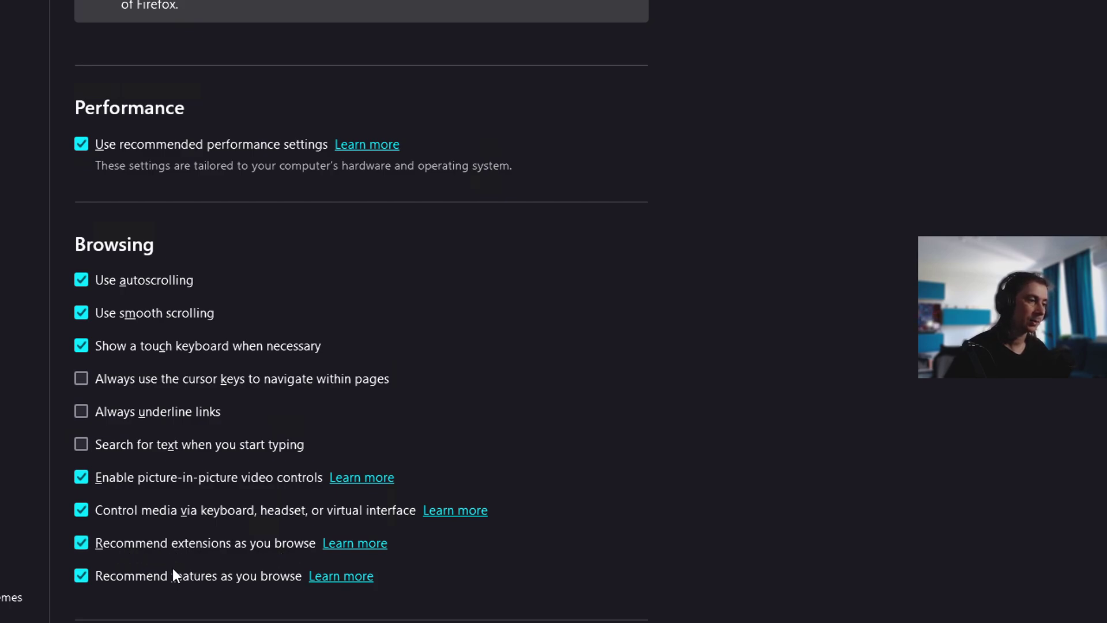
- View the proxy connection options under Network Settings and cancel the dialog
scroll(424, 571, "down", 1)
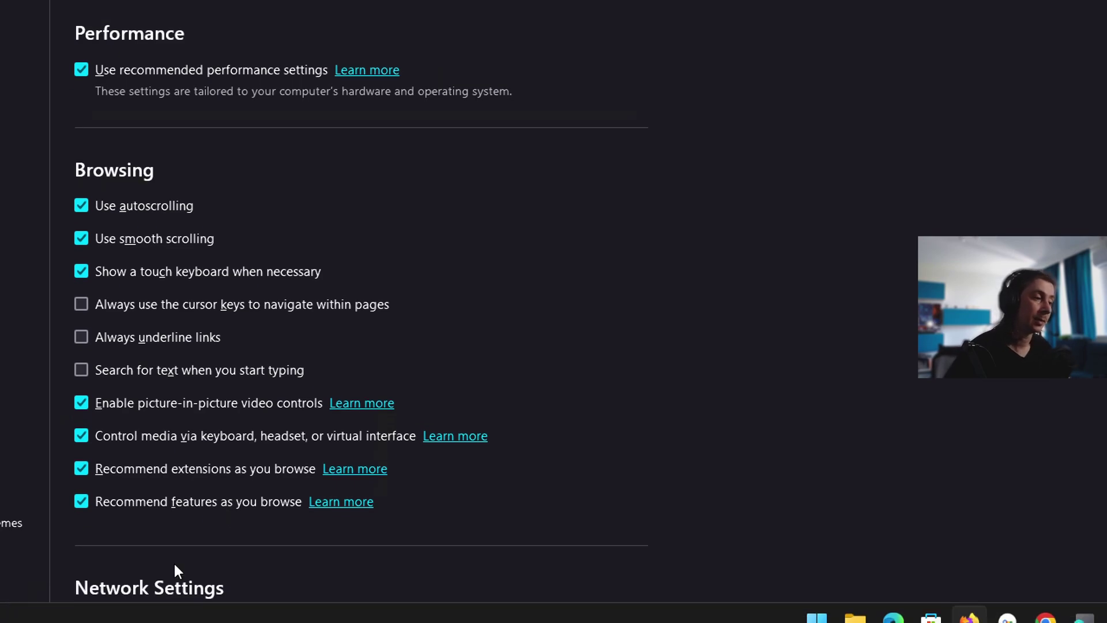
scroll(292, 429, "down", 3)
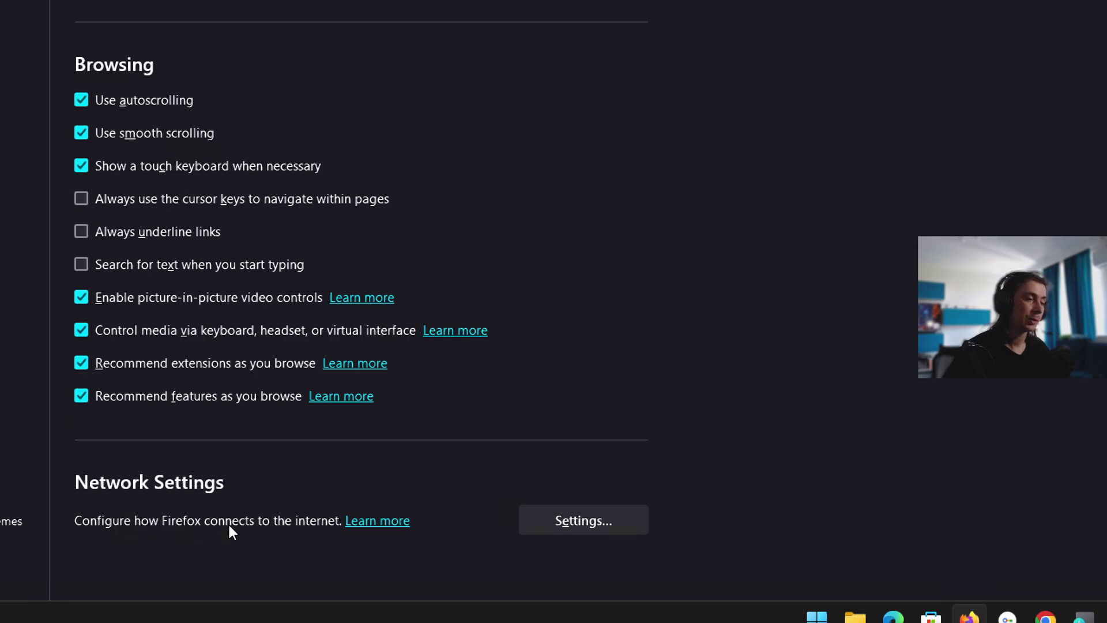
left_click(547, 525)
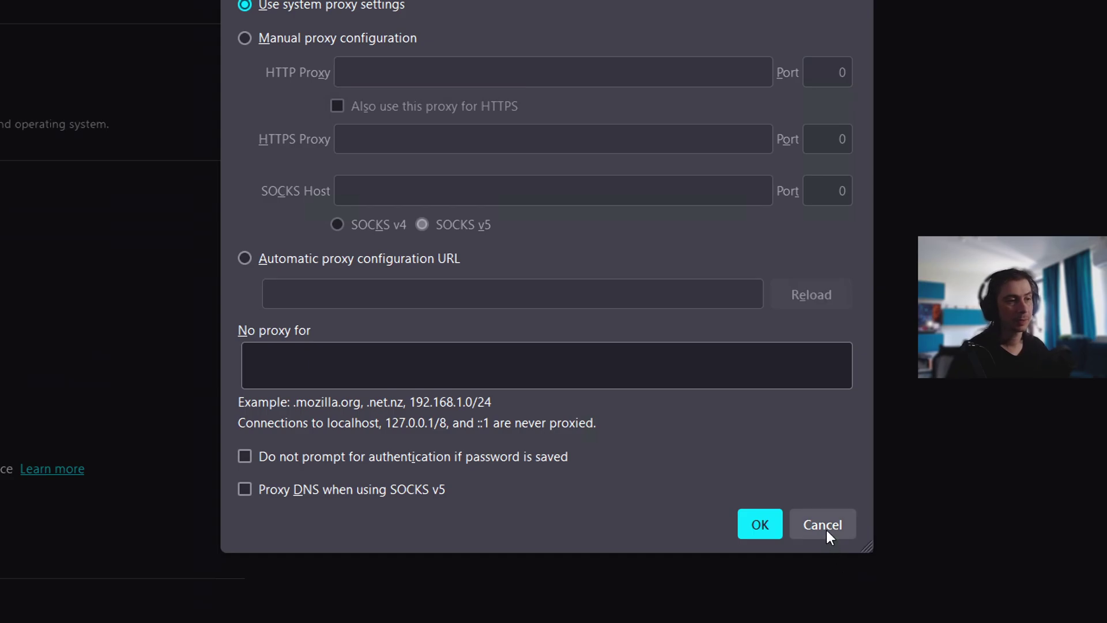
left_click(827, 532)
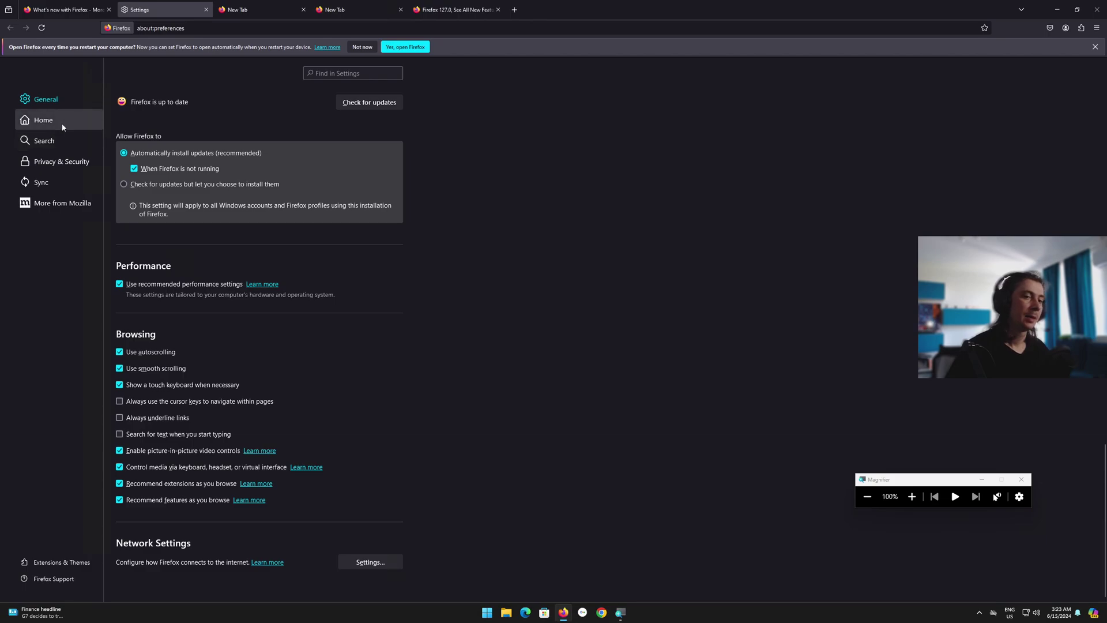
- Open the Home settings and view the choices for Homepage and new windows
left_click(39, 122)
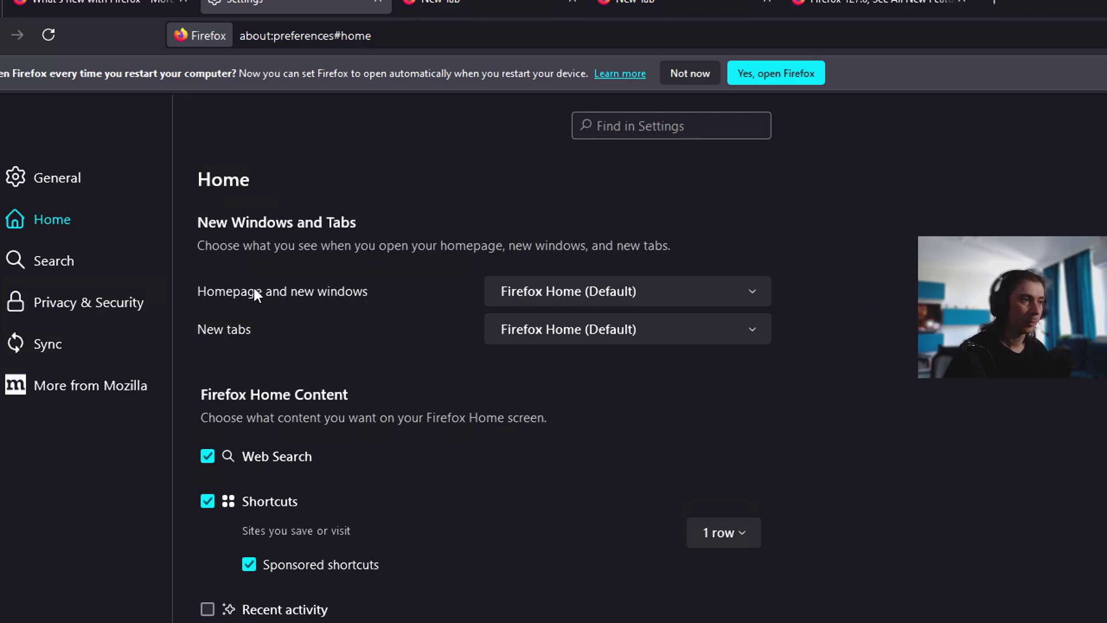
left_click(683, 299)
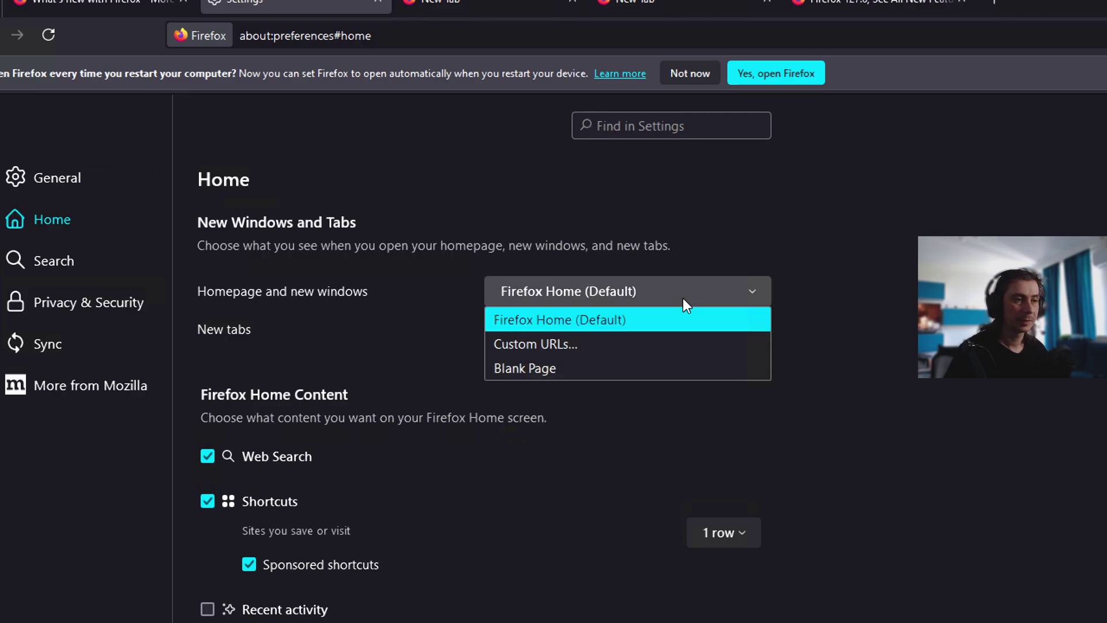
left_click(774, 279)
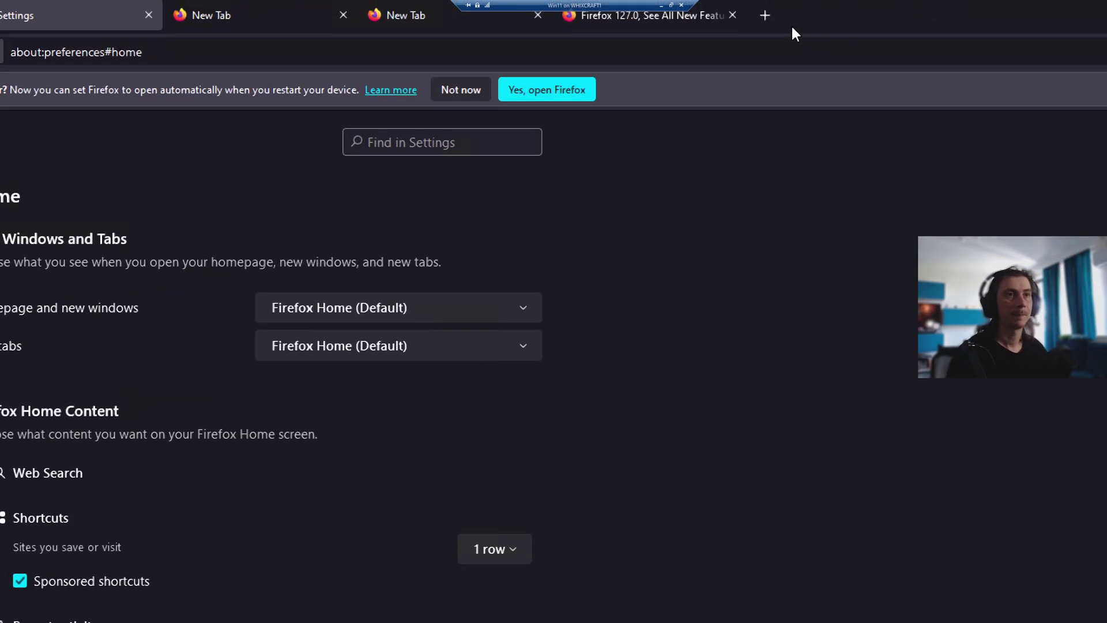
- Open a new tab to view the default Firefox Home page and return to the Home settings
left_click(767, 14)
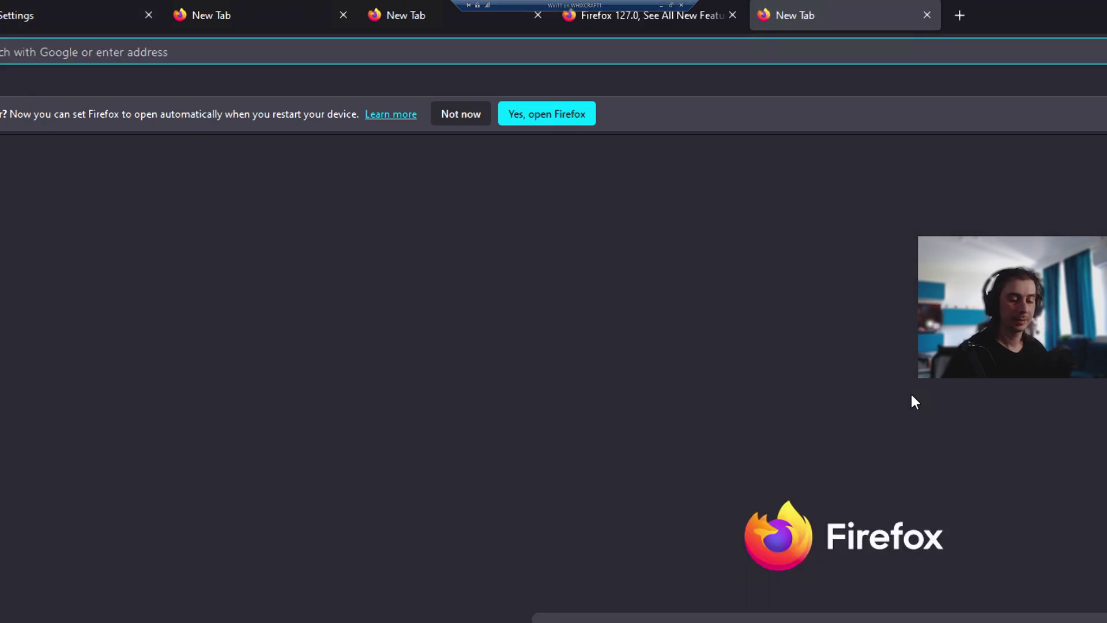
key("super+minus")
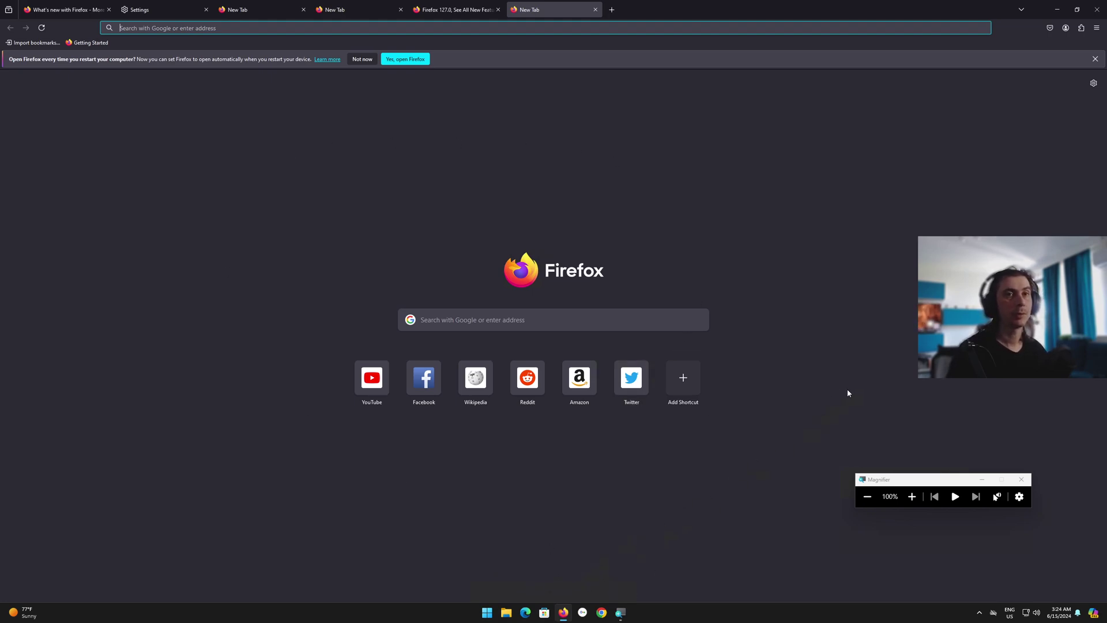
left_click(144, 9)
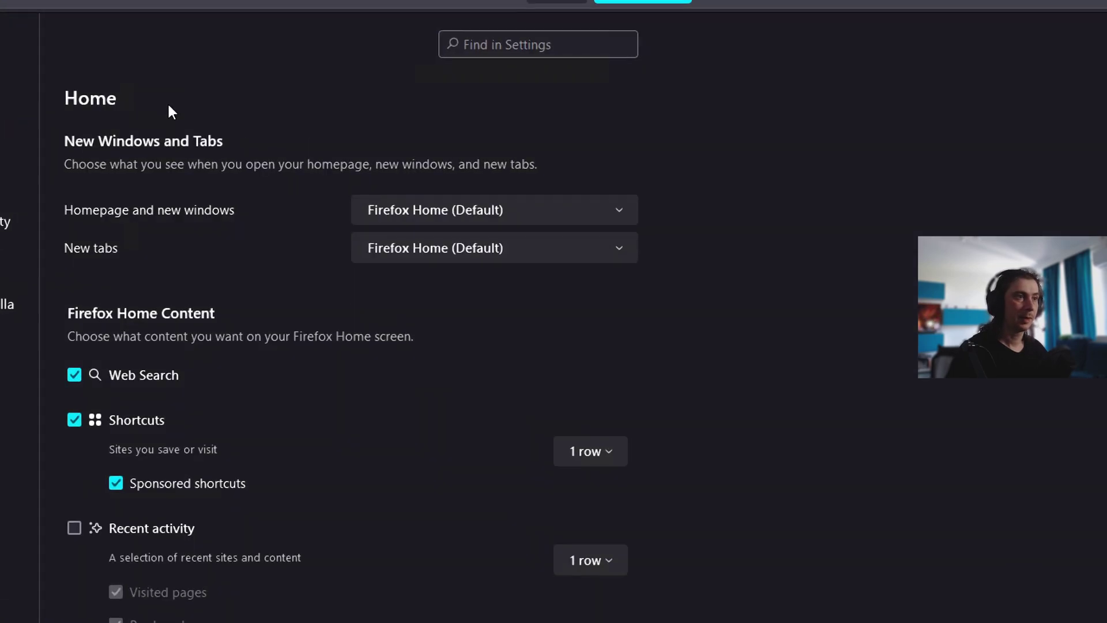
- Examine the Homepage and new windows choices again and the row count options for Shortcuts
left_click(311, 159)
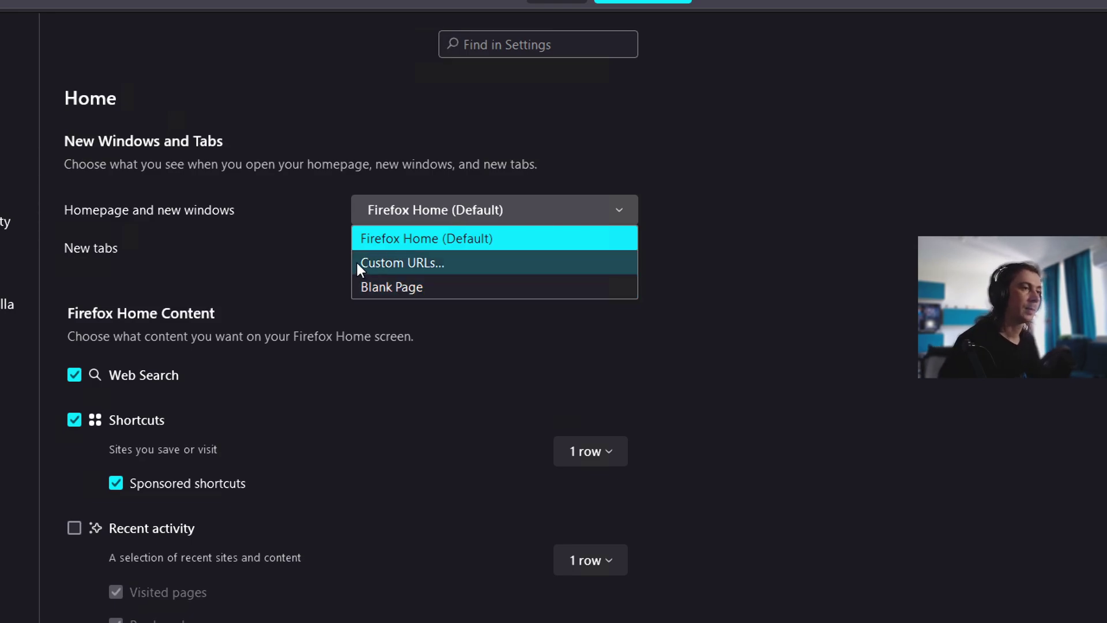
left_click(231, 263)
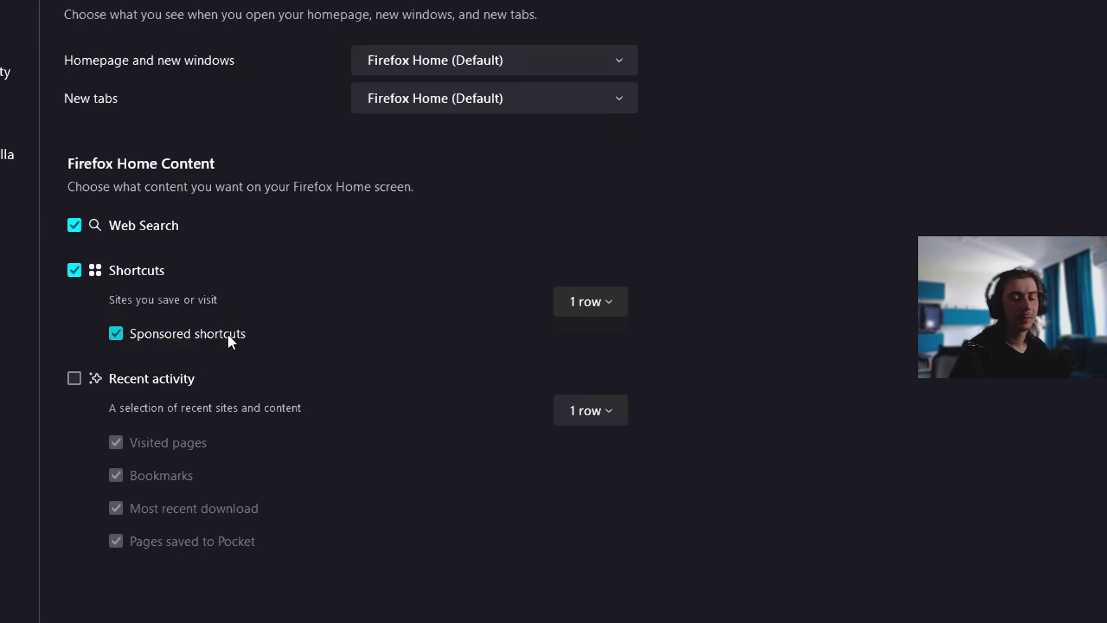
left_click(605, 309)
left_click(770, 375)
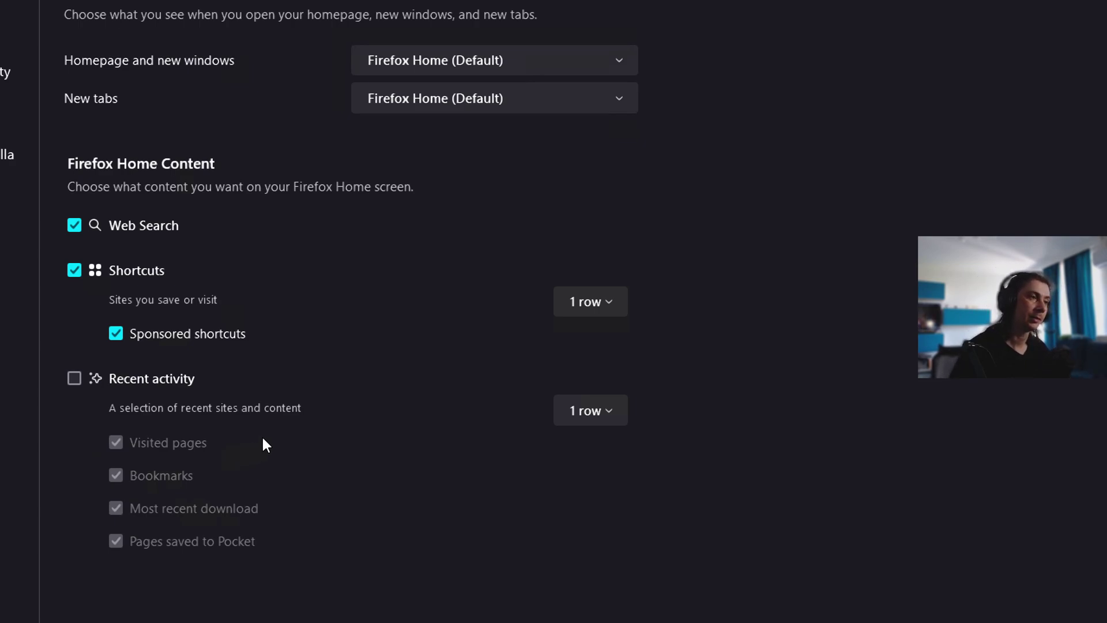
- Dismiss the Amazon, Wikipedia and Facebook shortcuts from the Firefox Home page in the open new tab
key("super+minus")
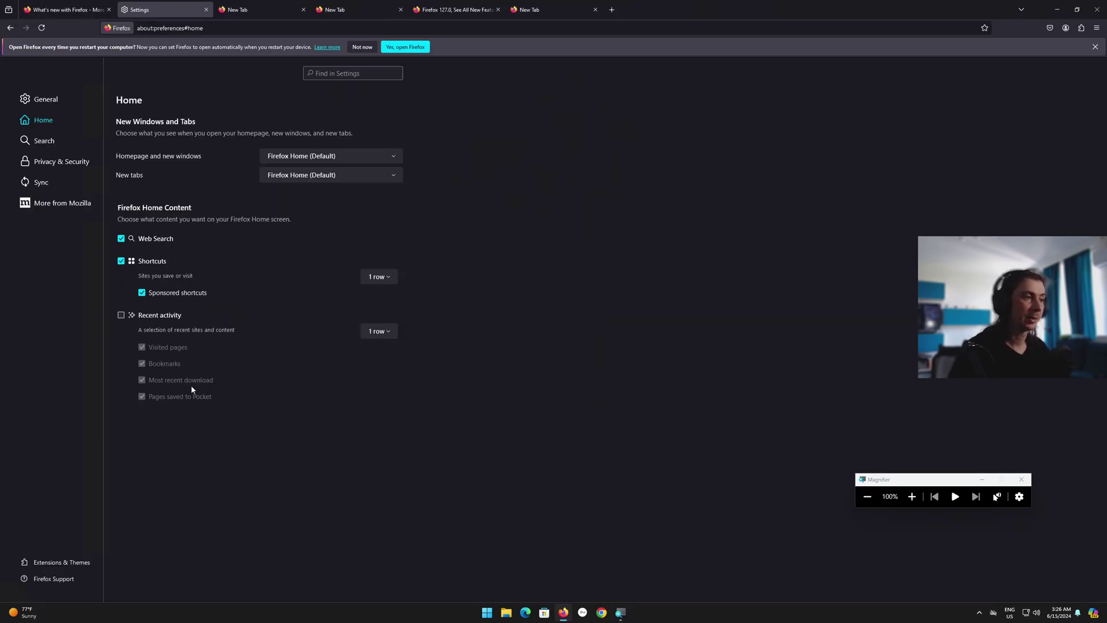
left_click(547, 10)
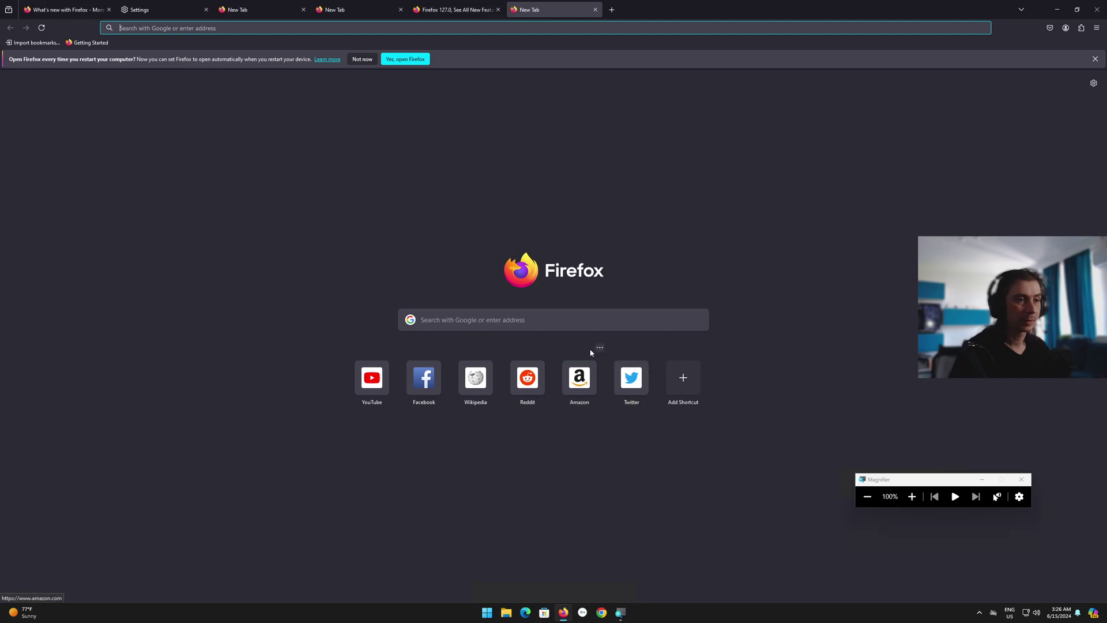
left_click(600, 348)
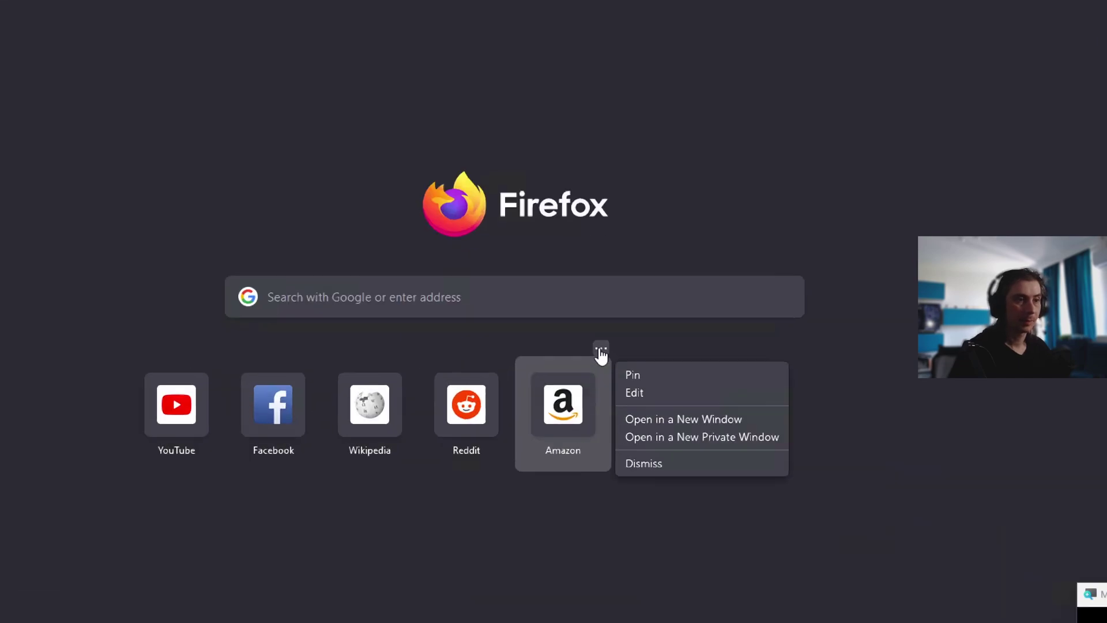
left_click(668, 470)
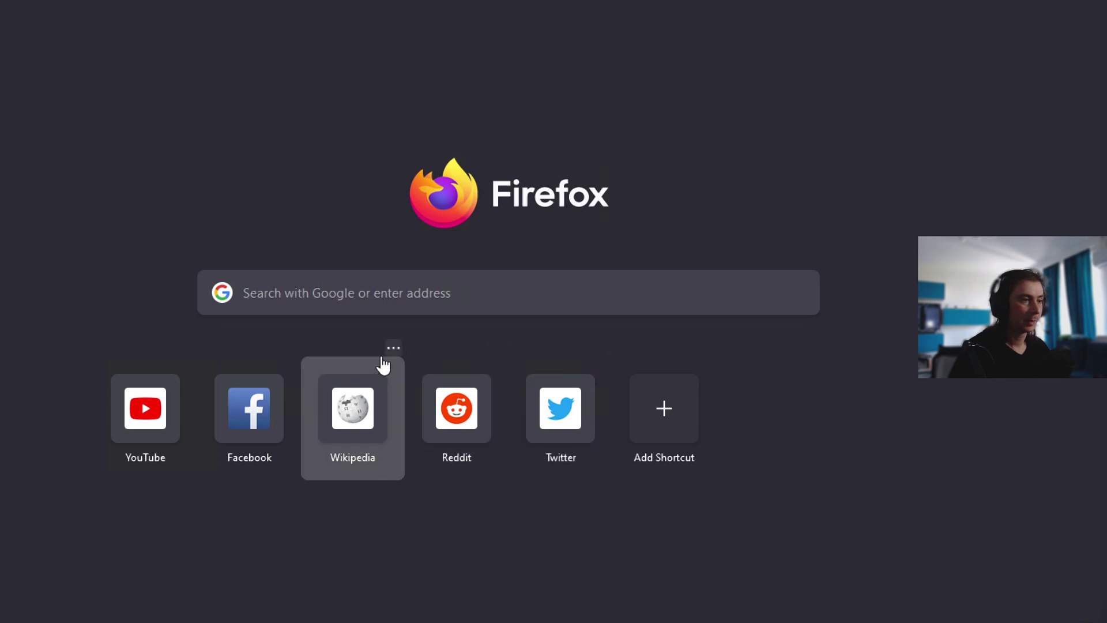
left_click(393, 348)
left_click(459, 473)
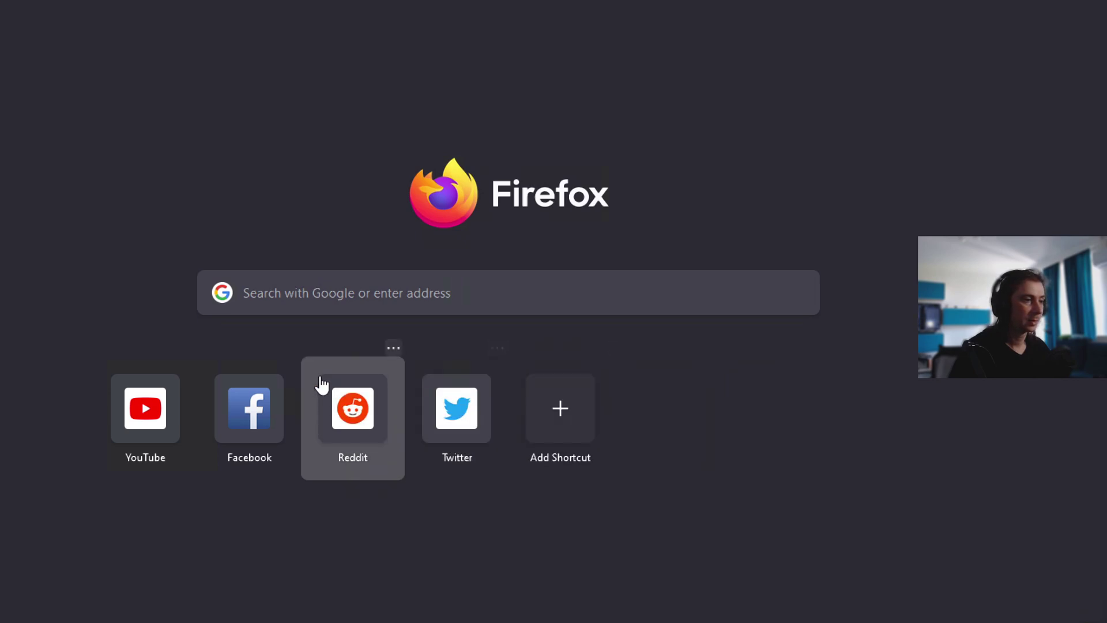
left_click(290, 348)
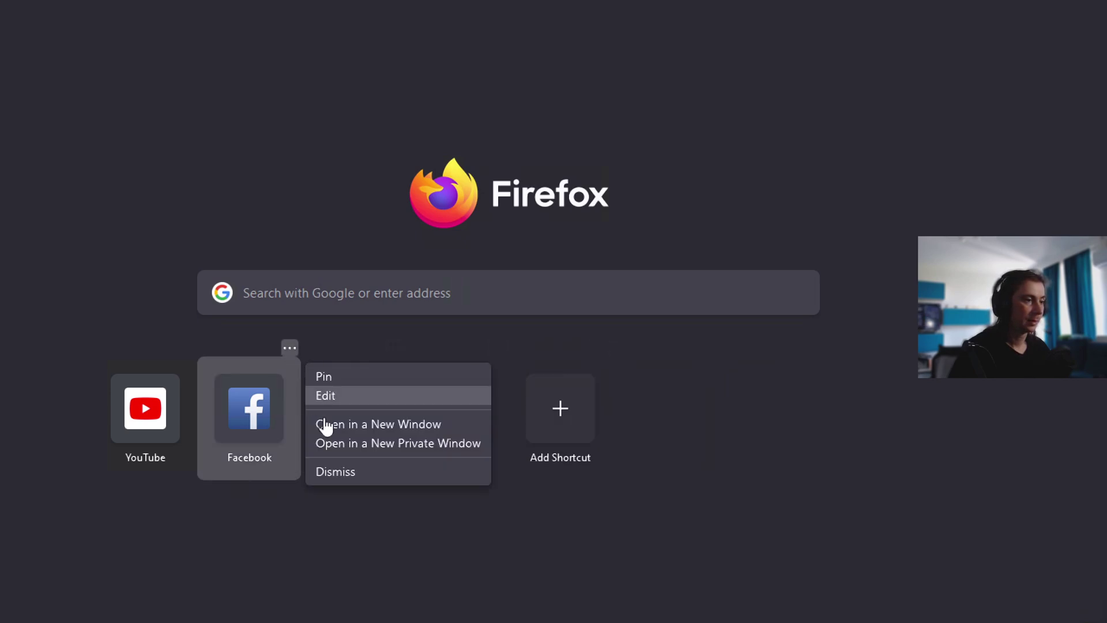
left_click(360, 473)
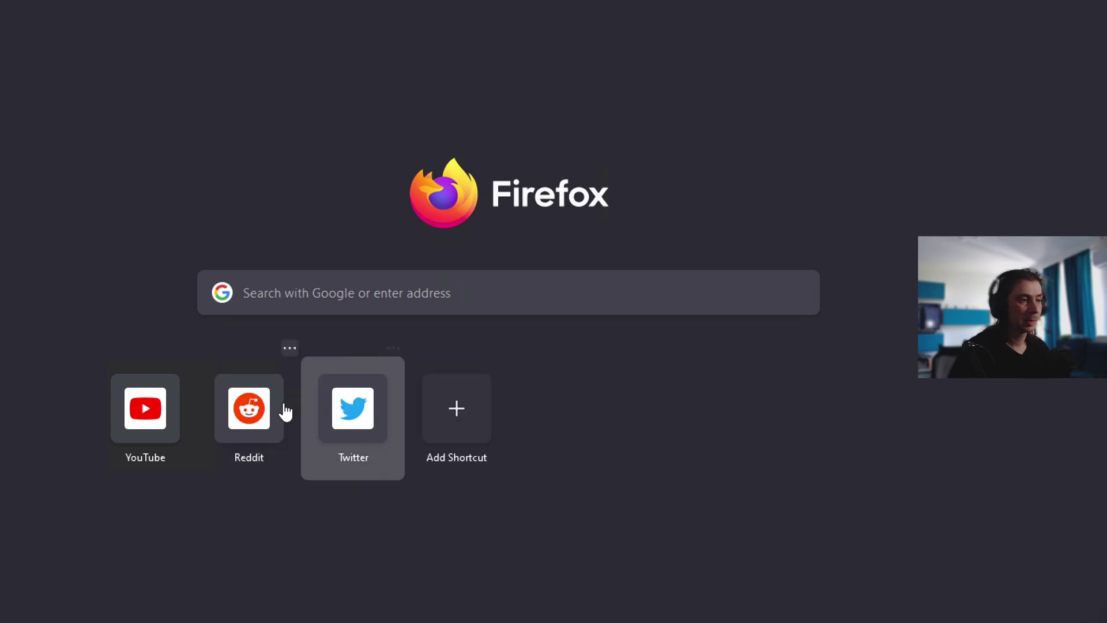
- Compare the Home settings with the shortcuts on the new tab page and return to the Home settings
key("super+minus")
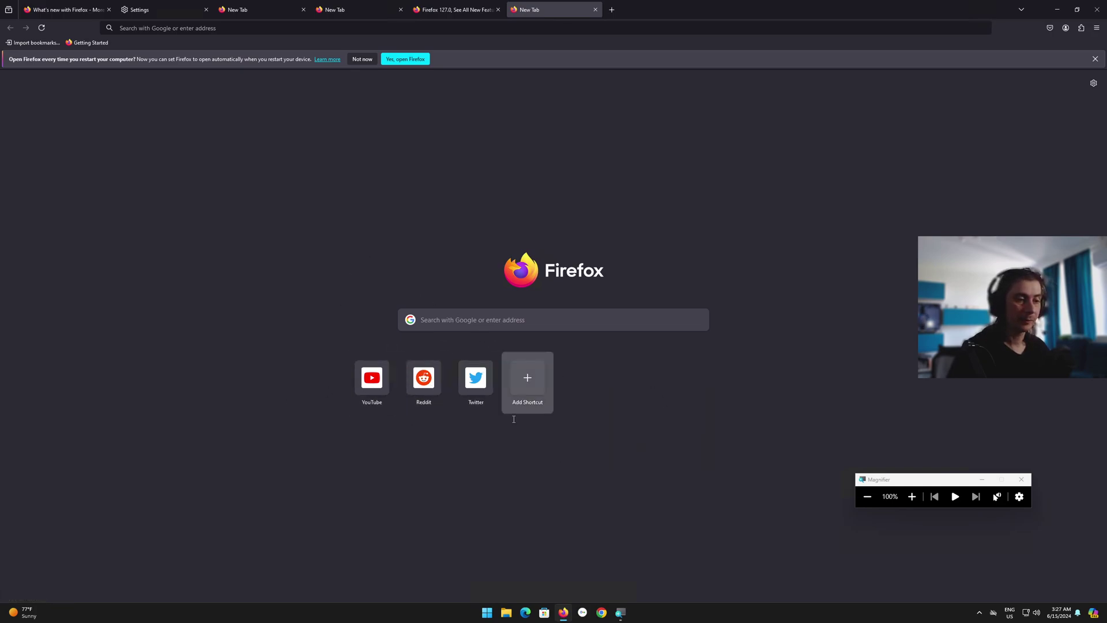
left_click(119, 4)
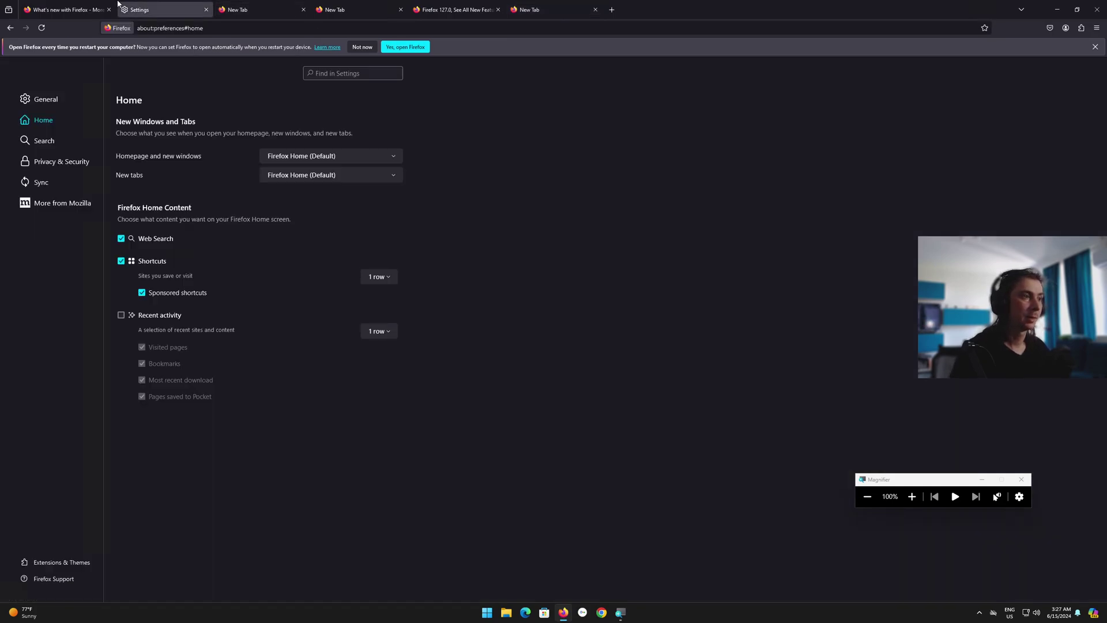
key("super")
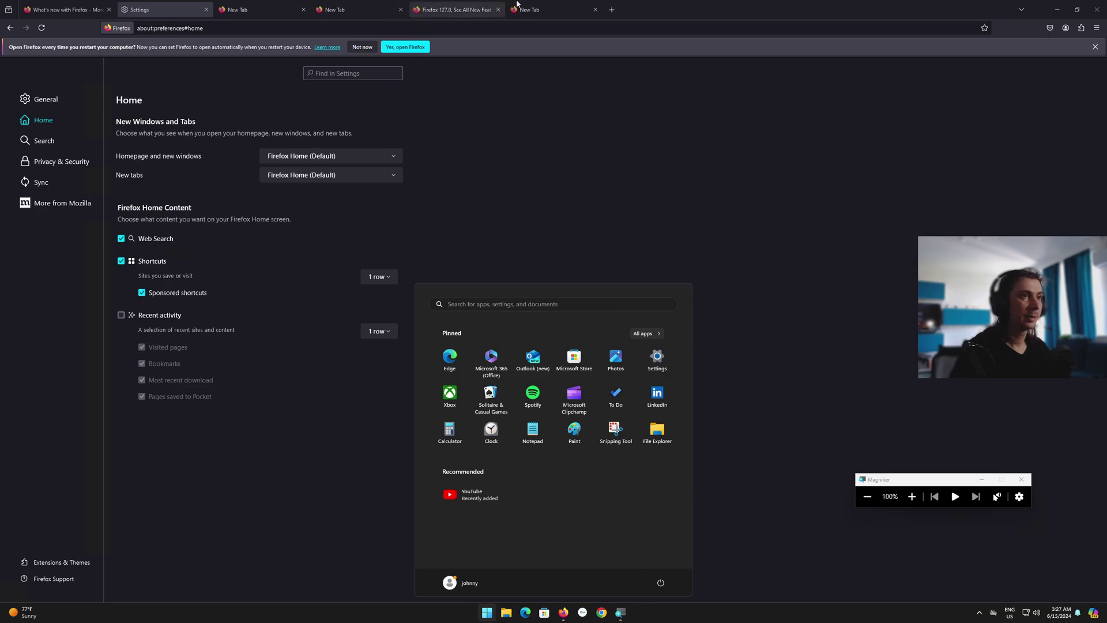
left_click(535, 13)
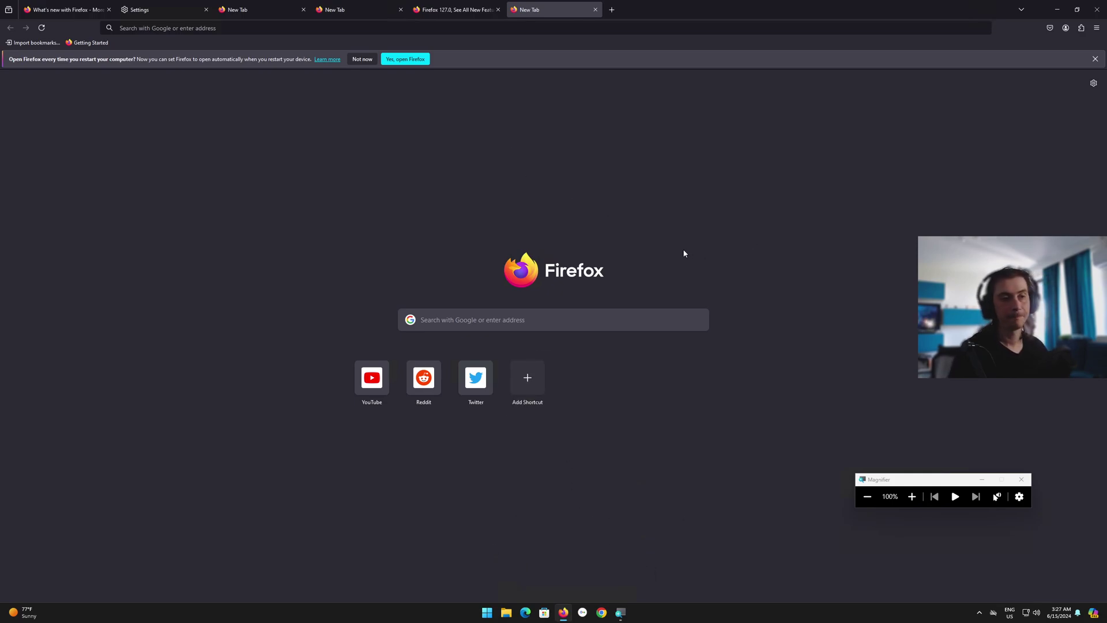
left_click(173, 9)
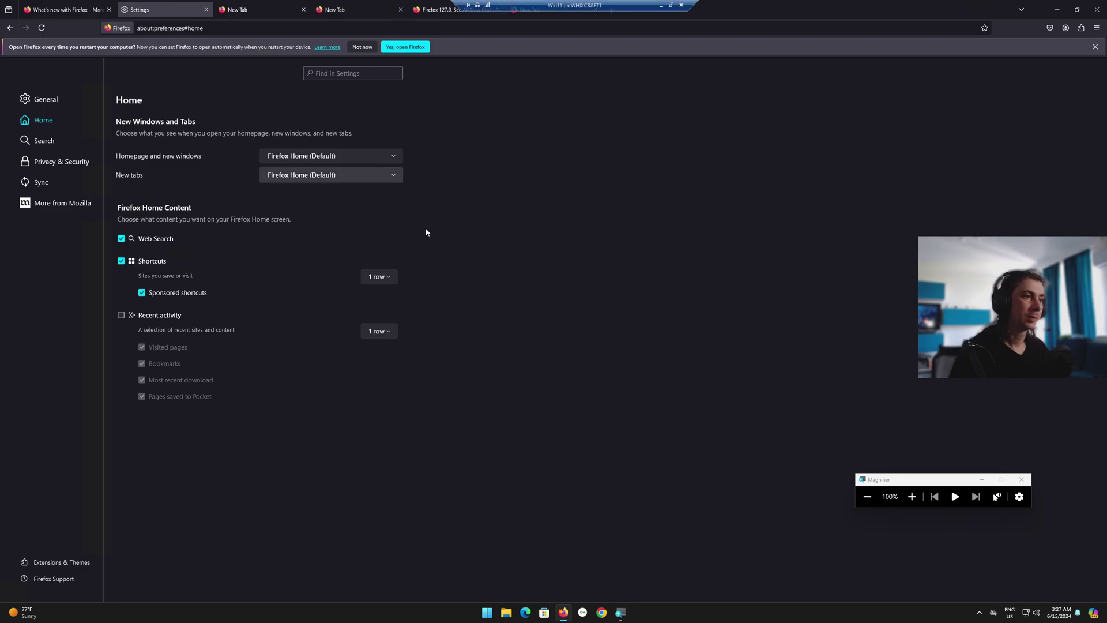
- Open the Search settings and examine the search suggestion, address bar and Search Shortcuts options
key("super")
key("super")
left_click(57, 148)
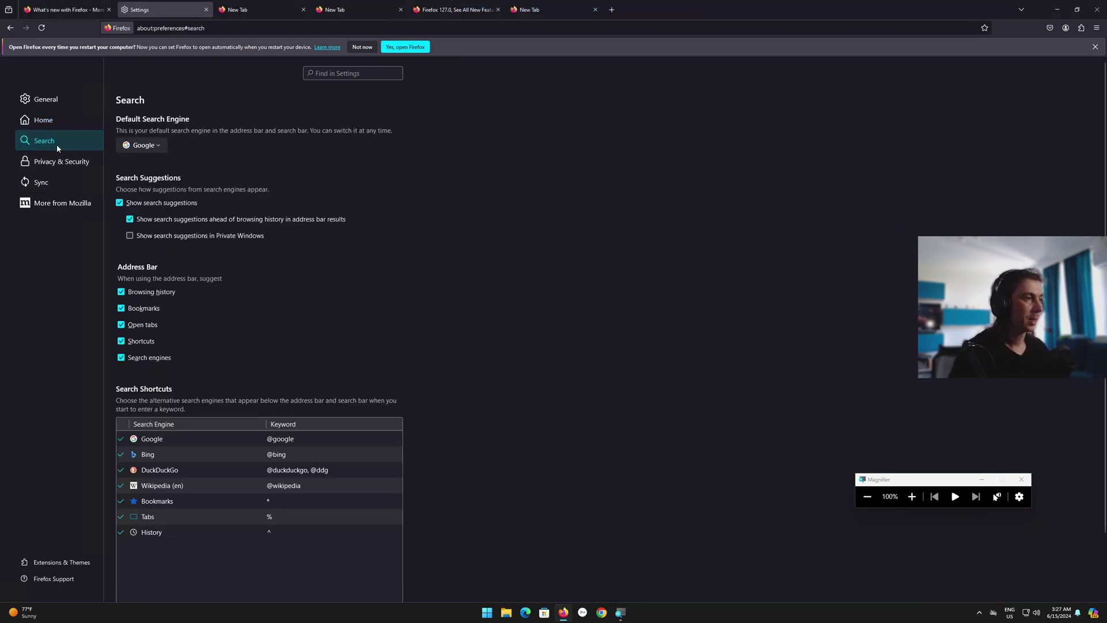
key("super+plus")
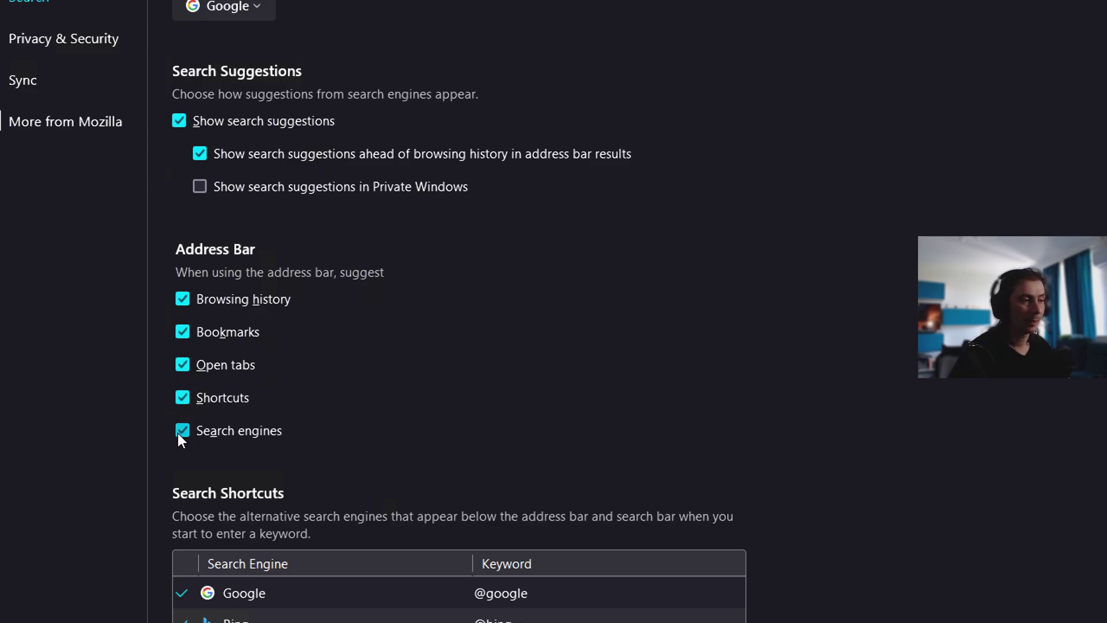
scroll(888, 436, "down", 3)
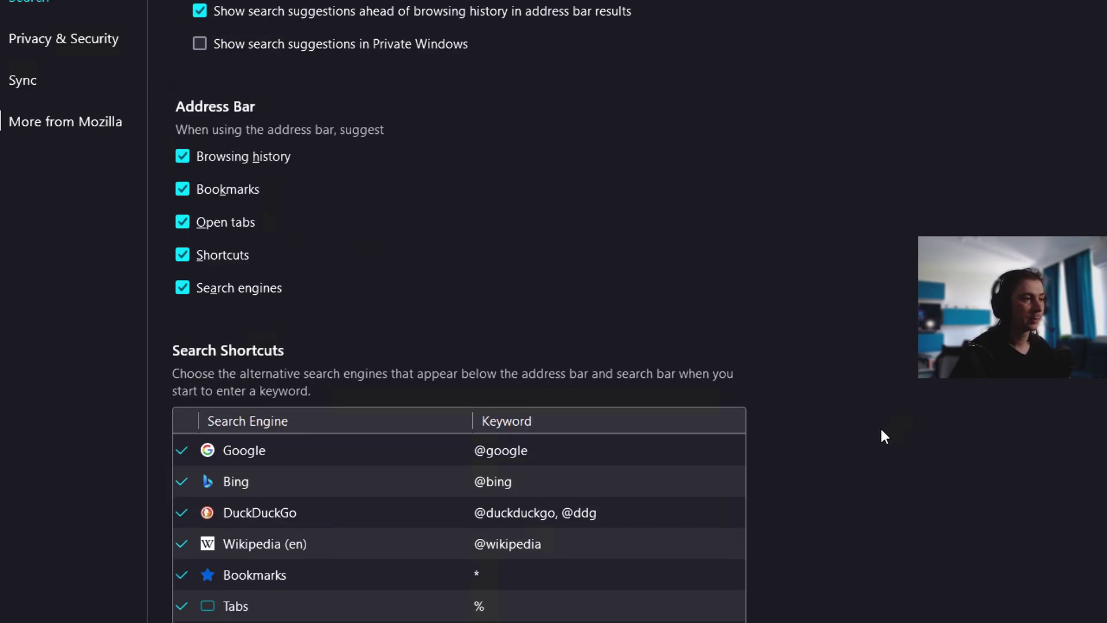
scroll(861, 464, "down", 4)
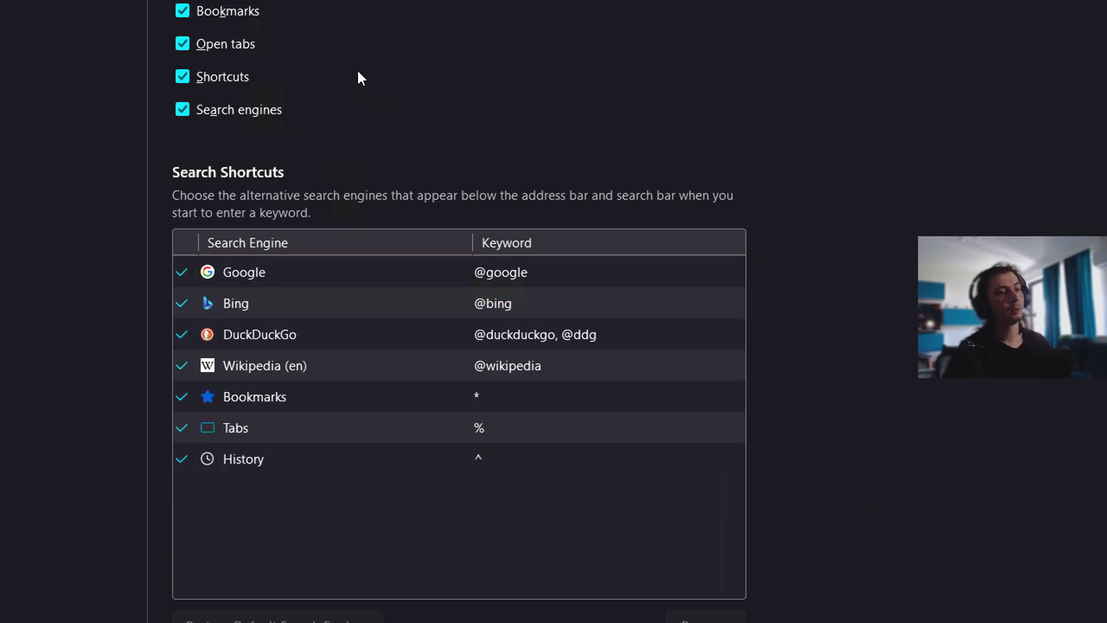
- Review the Default Search Engine choice again and compare it with the keywords in the Search Shortcuts list
scroll(346, 35, "up", 5)
scroll(345, 33, "up", 3)
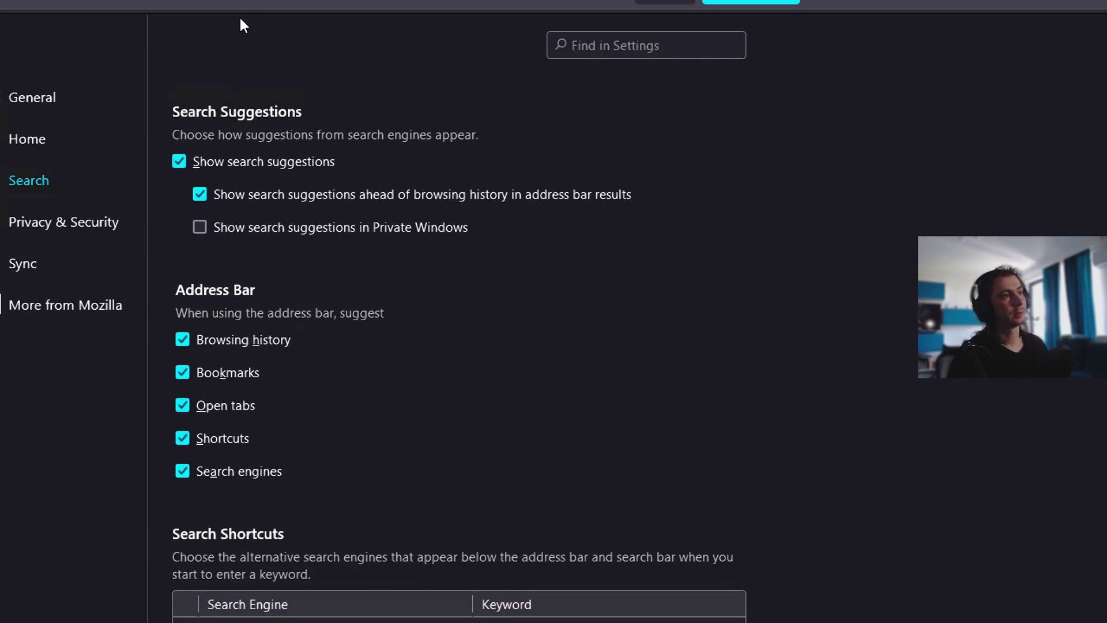
scroll(338, 158, "up", 3)
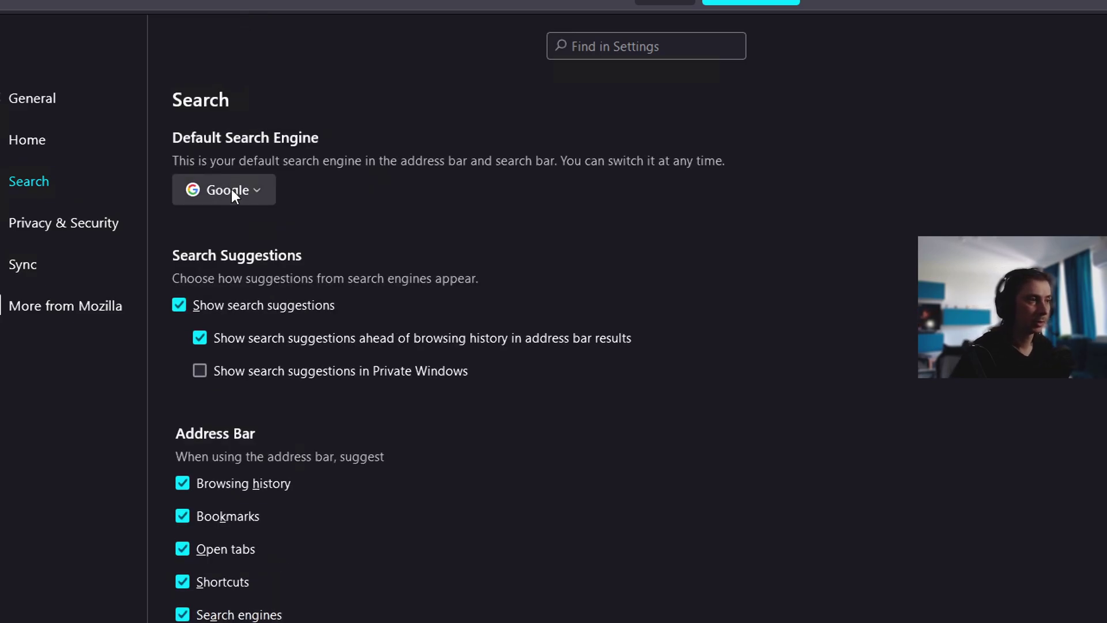
scroll(692, 321, "down", 3)
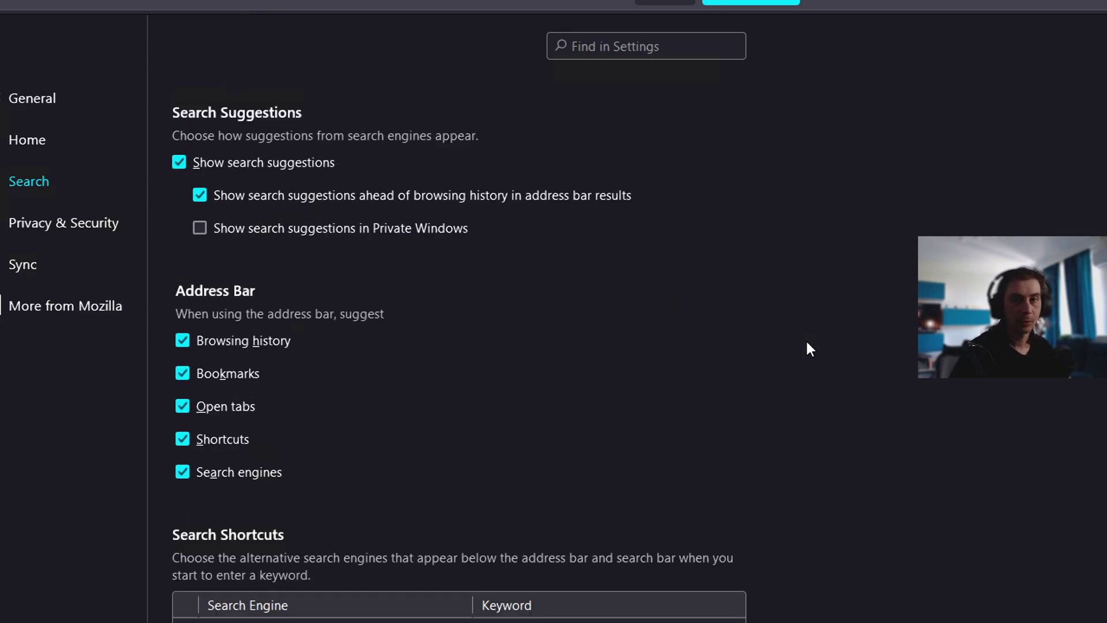
scroll(794, 481, "down", 7)
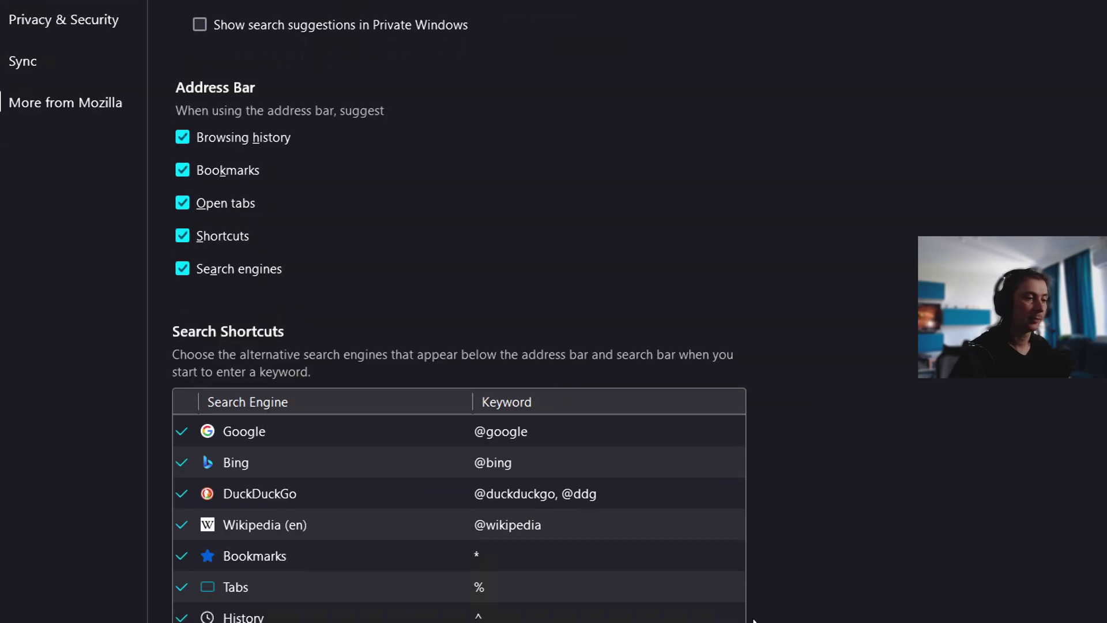
left_click(484, 334)
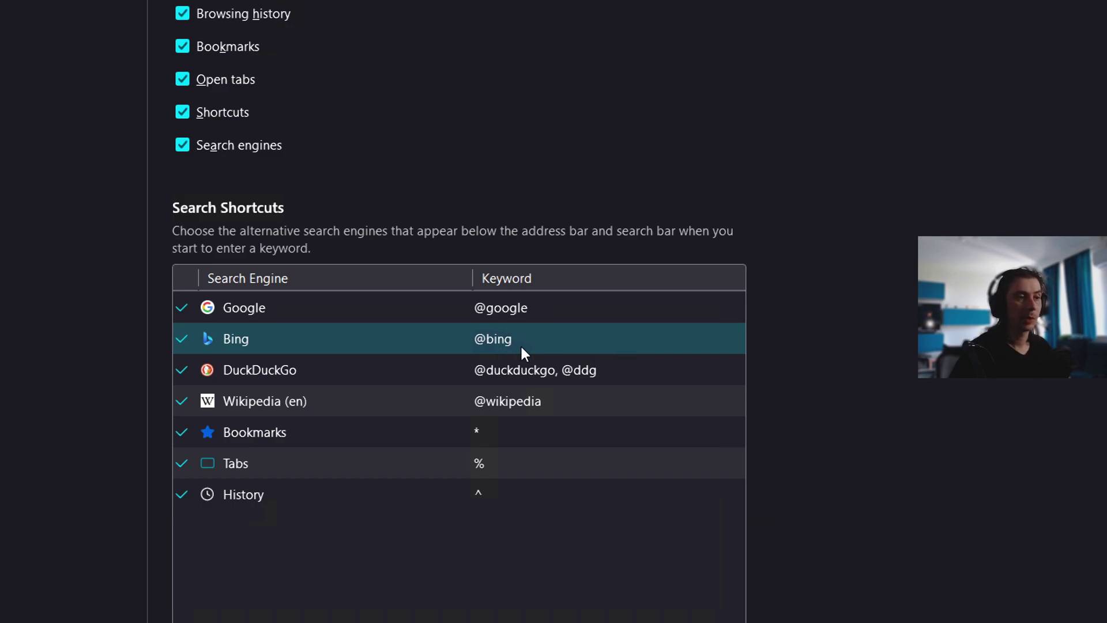
key("super+minus")
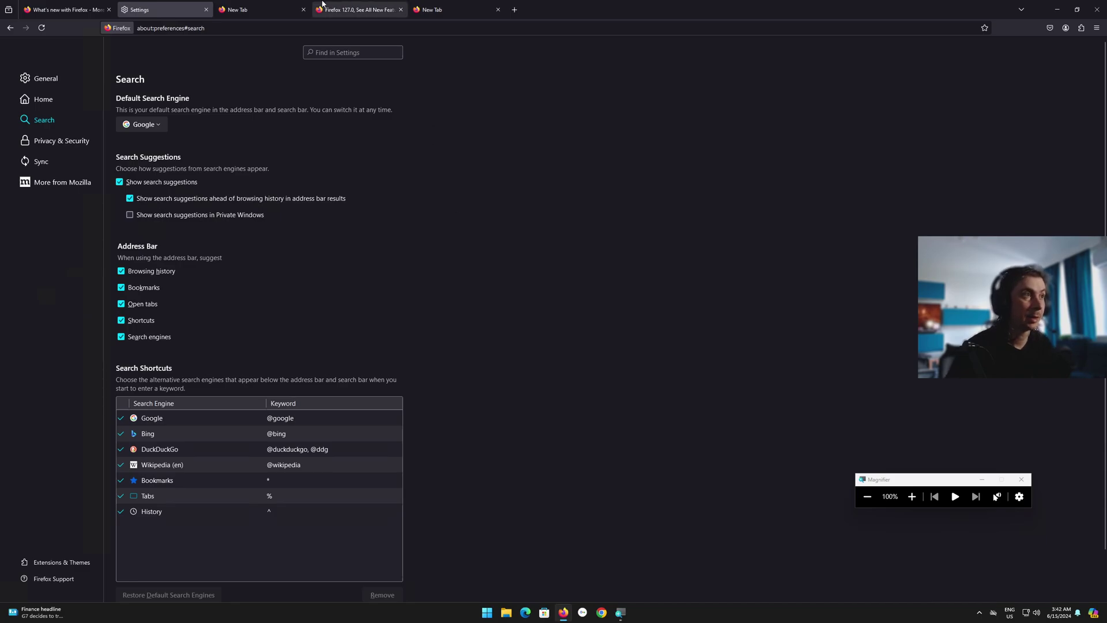
- Enter "cute cats" in the address bar of the open New Tab page to bring up search suggestions
left_click(245, 9)
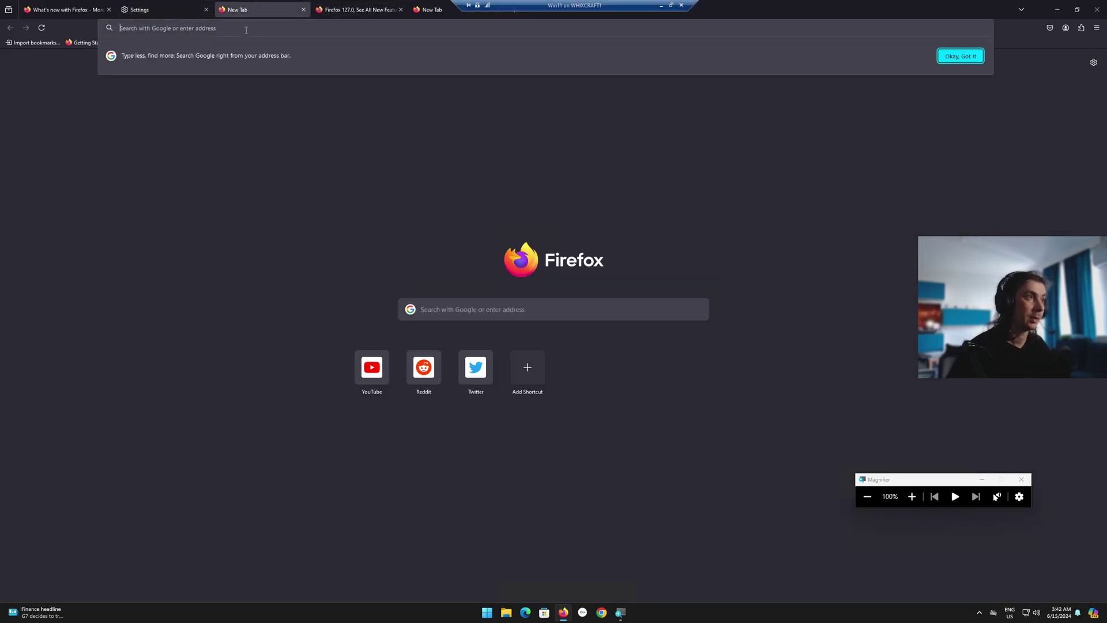
type("cute ca")
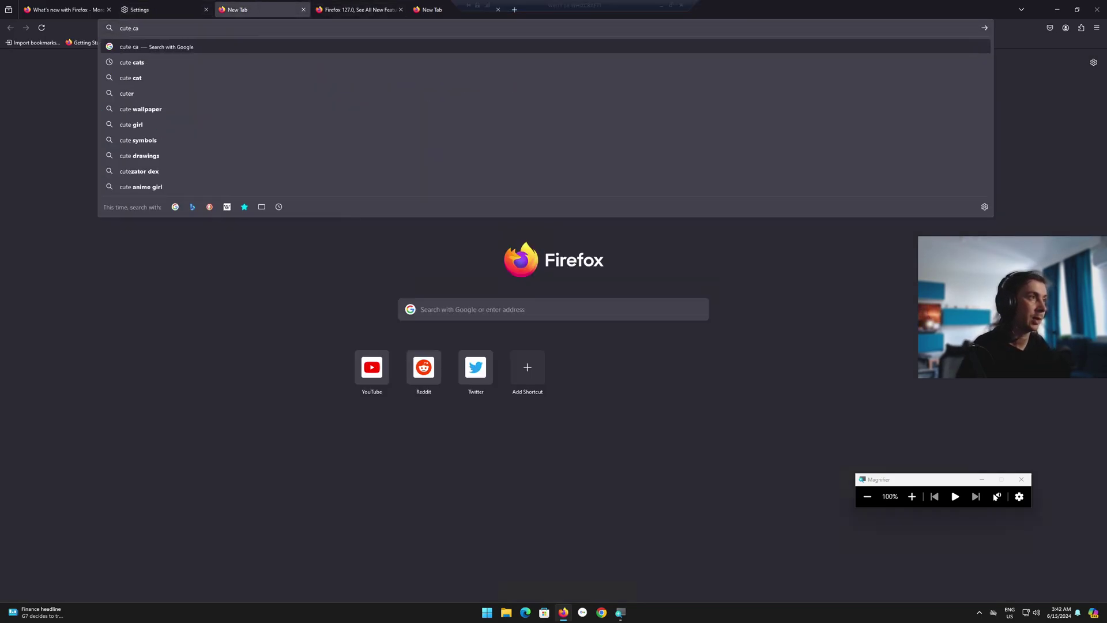
type("ts+")
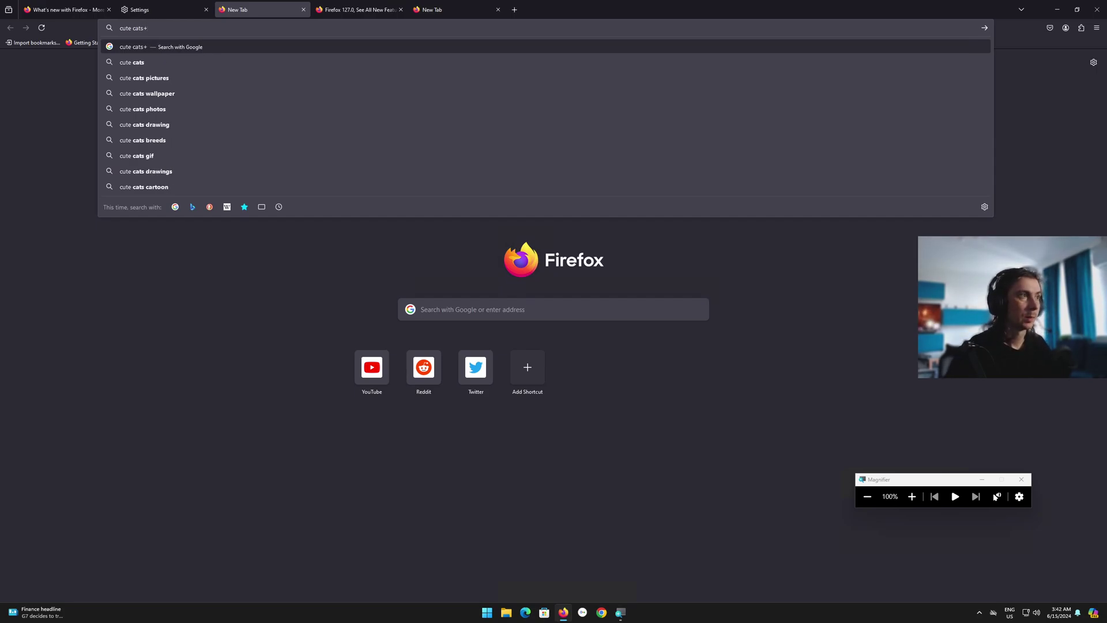
key("BackSpace")
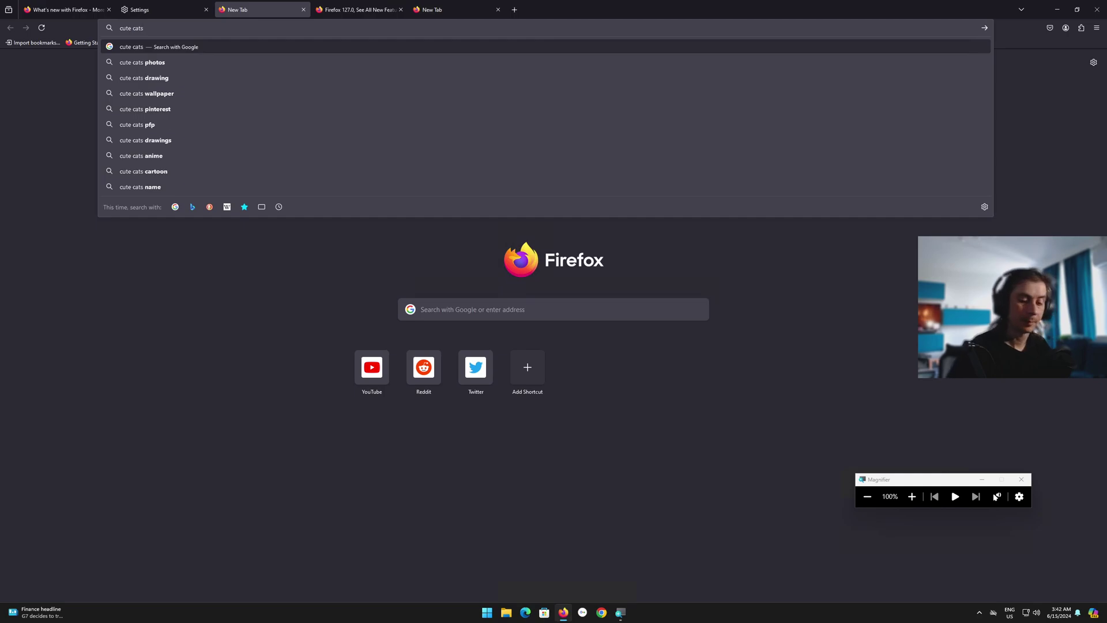
key("super+plus")
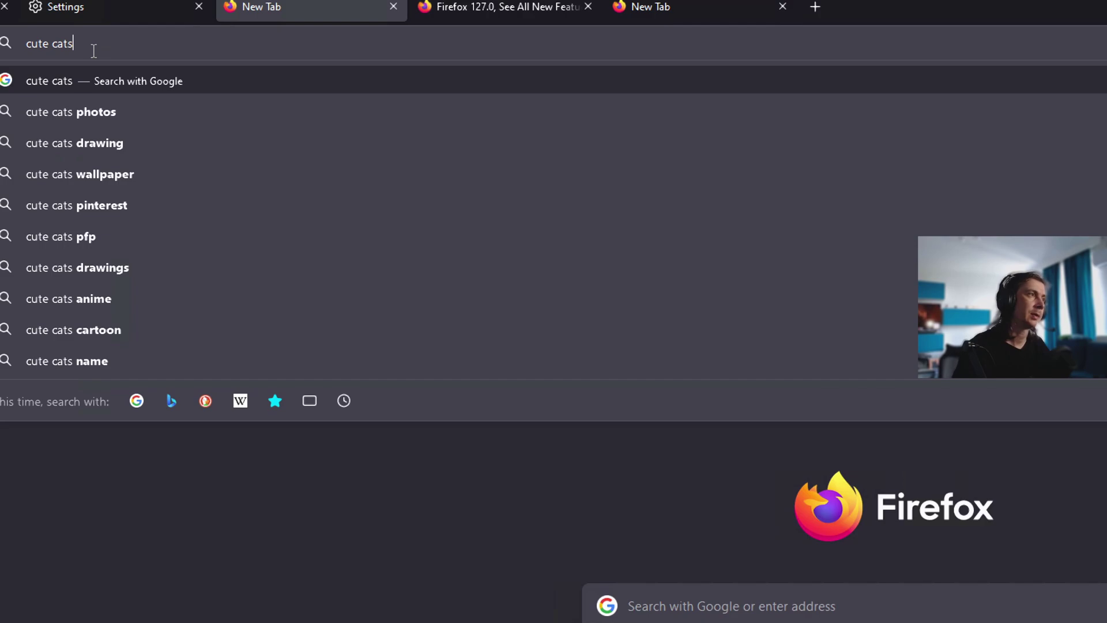
type("@bin g")
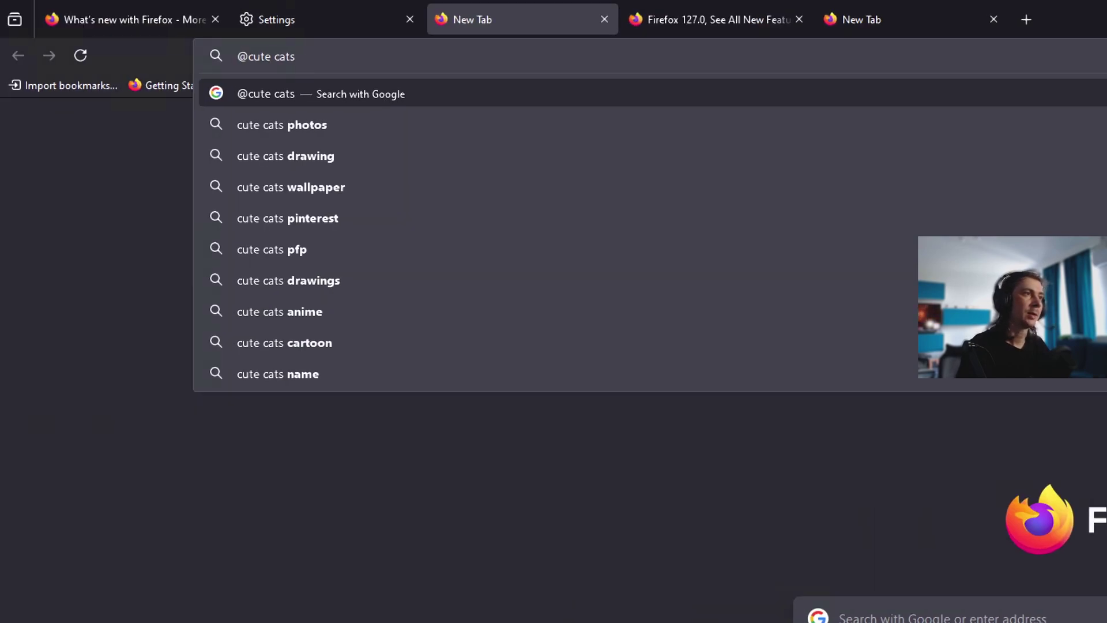
key("BackSpace")
key("BackSpace")
key("BackSpace")
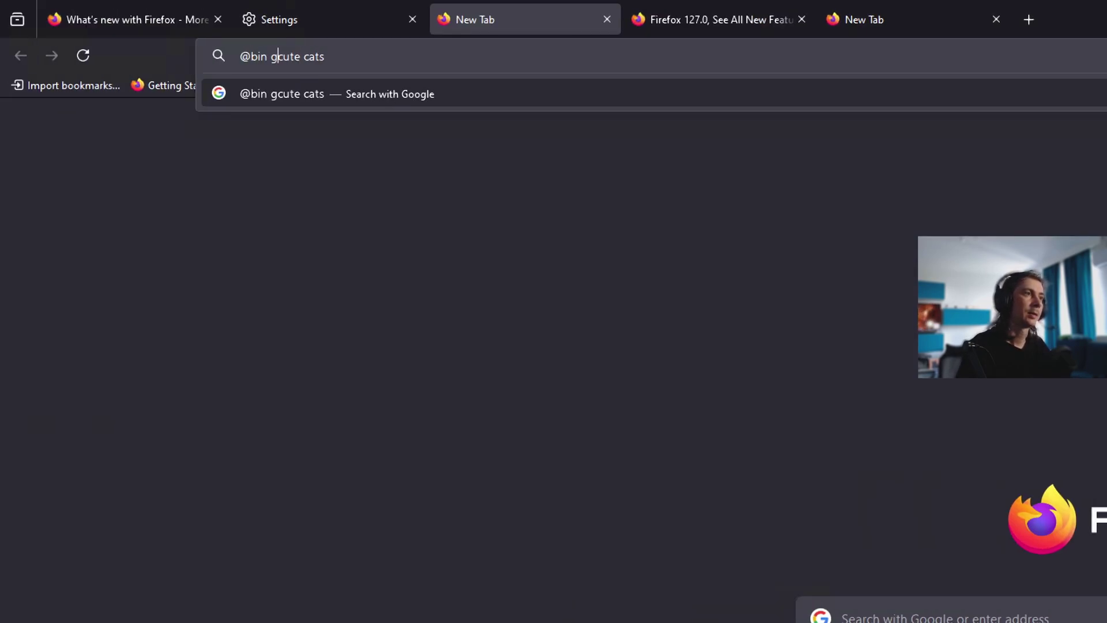
type("g")
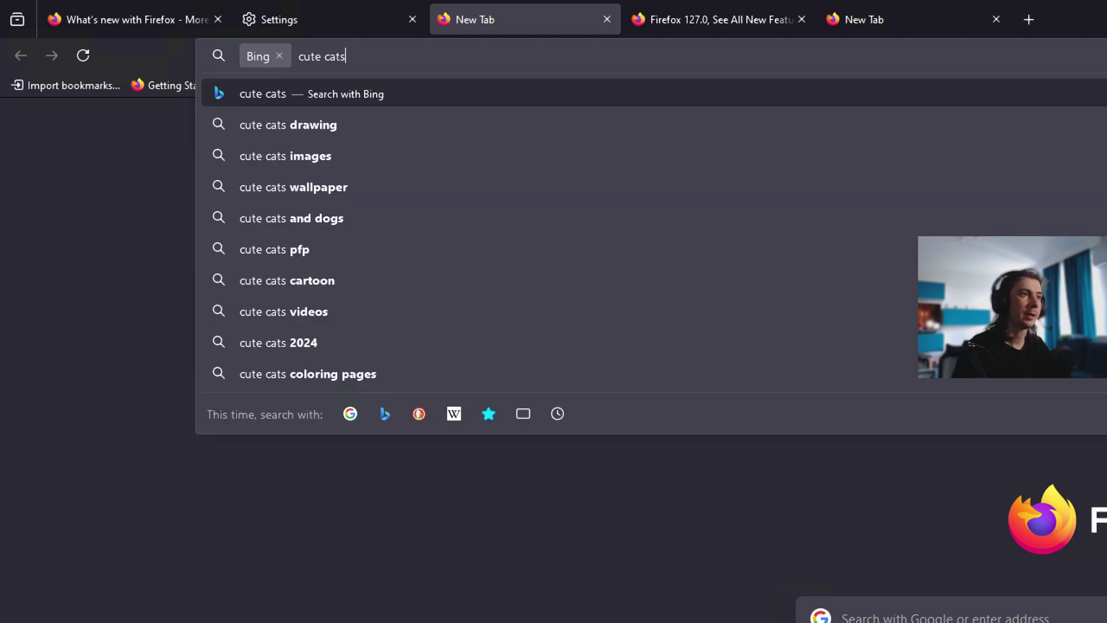
key("Return")
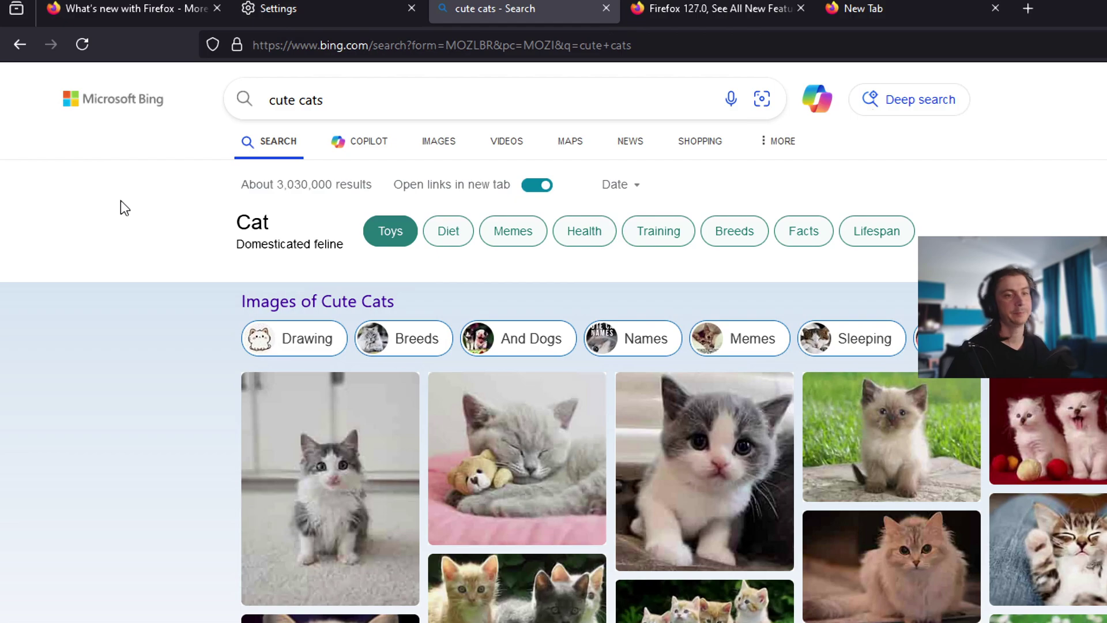
- Return to the Search settings and check the engine keywords under Search Shortcuts
left_click(271, 9)
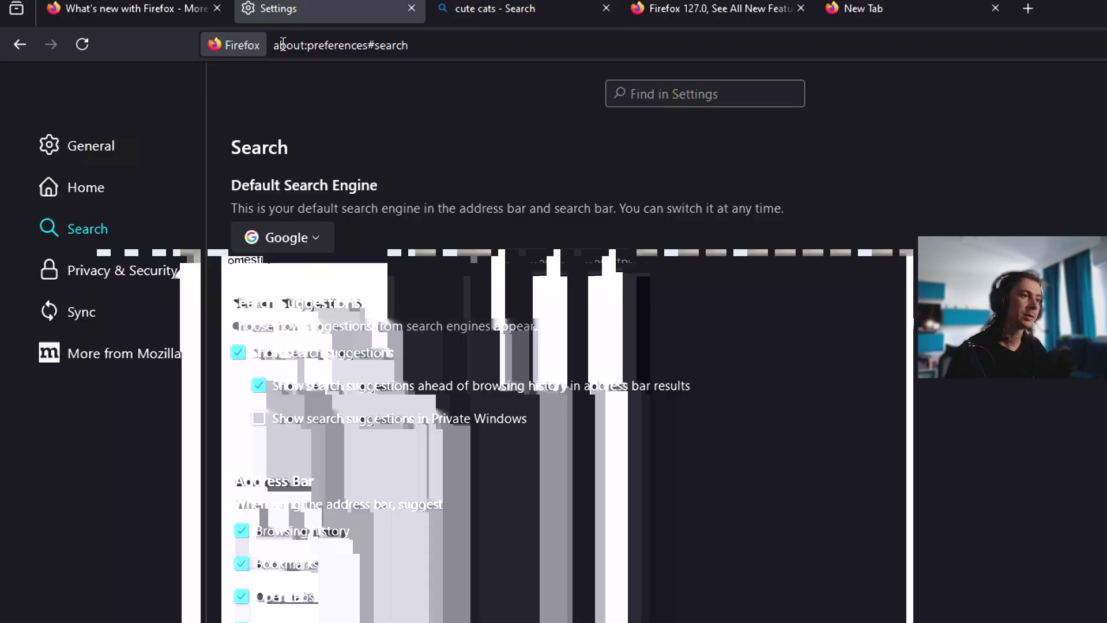
scroll(351, 548, "down", 8)
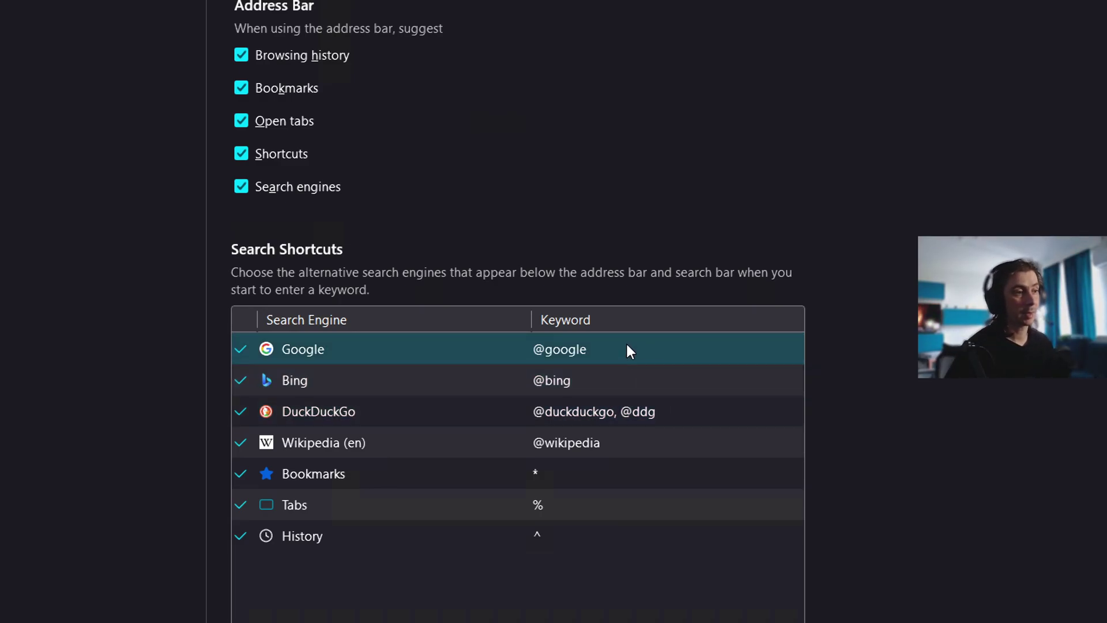
scroll(542, 12, "up", 6)
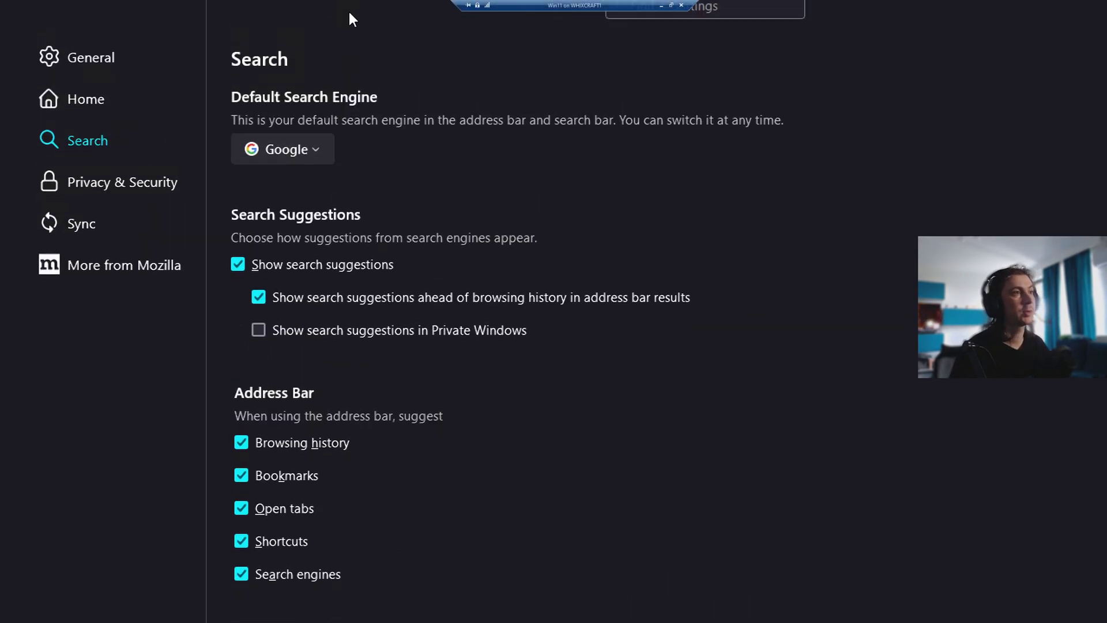
mouse_move(327, 2)
left_click(361, 36)
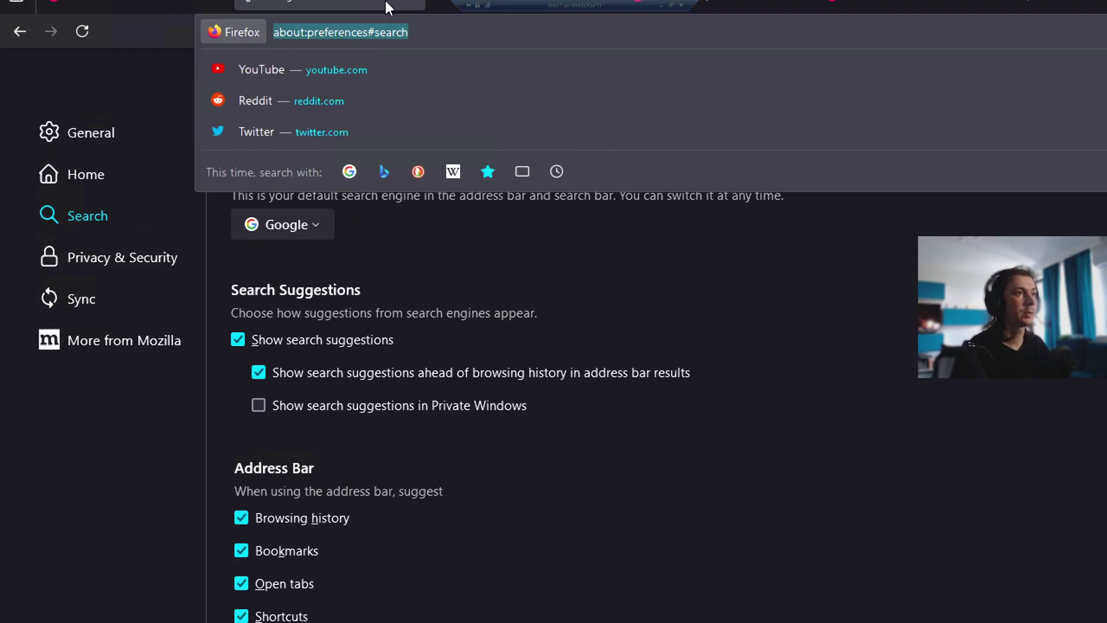
left_click(494, 12)
left_click(386, 39)
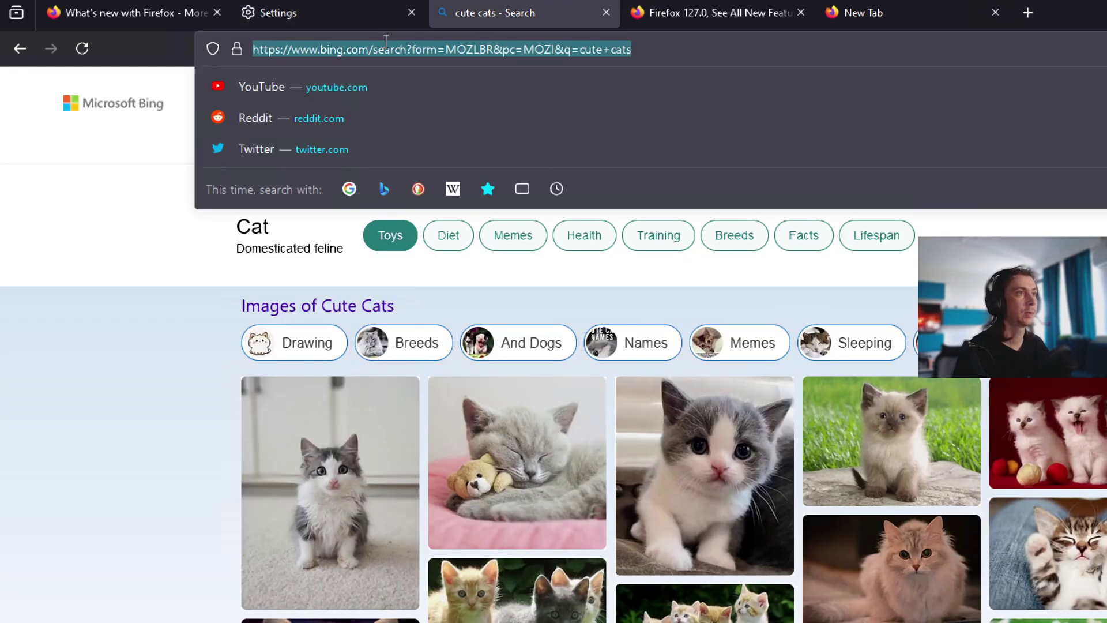
type("cute ca")
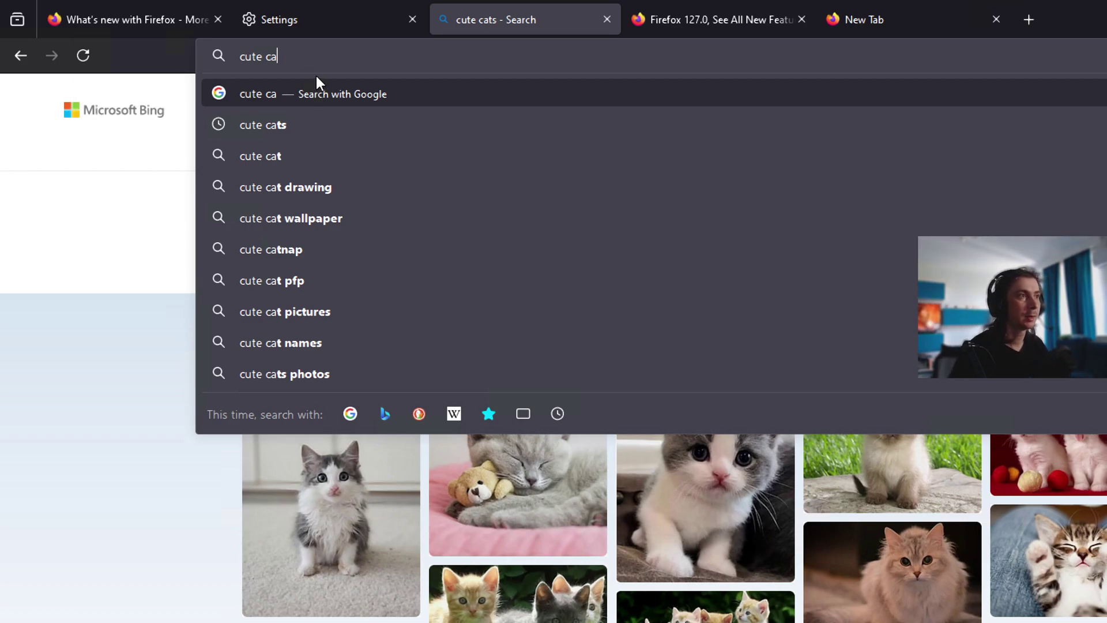
key("ctrl+a")
type("@")
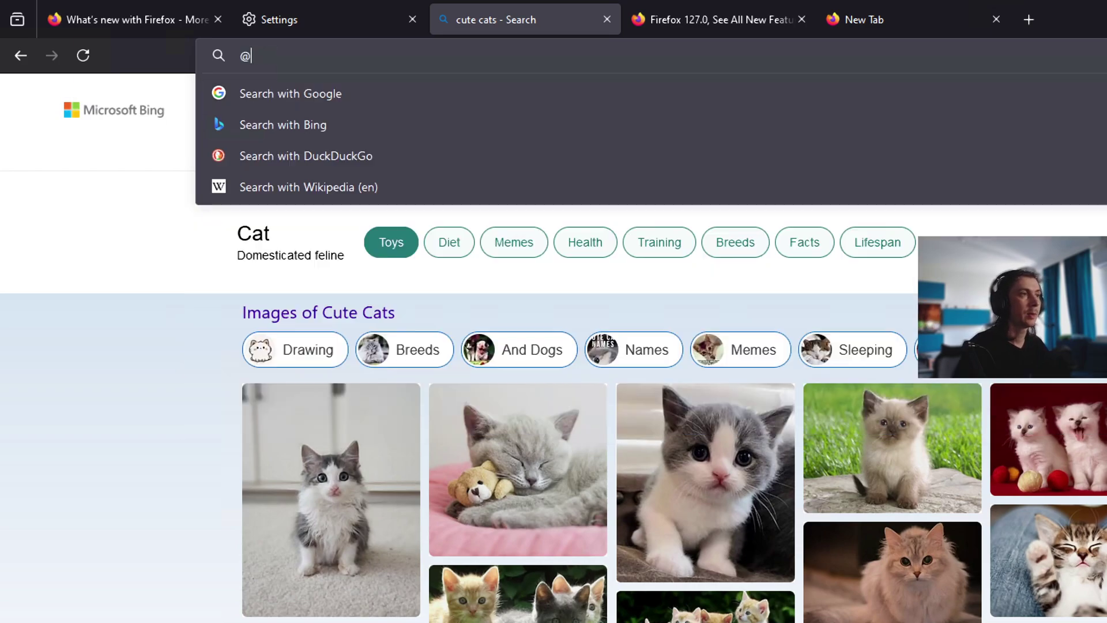
type("bing")
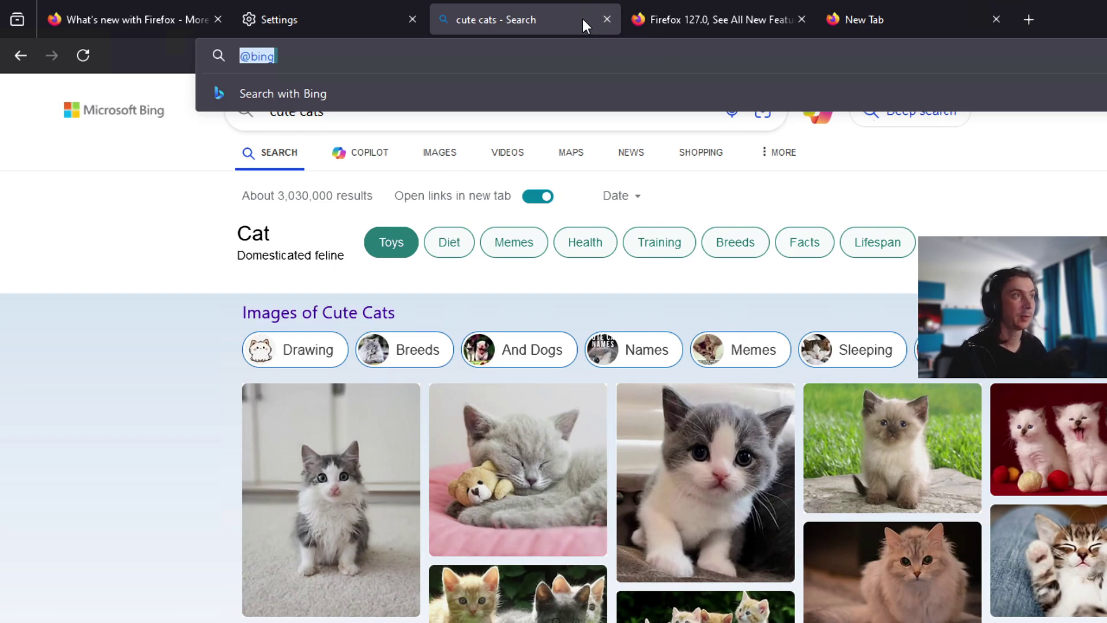
- Close the Bing results tab and review the rest of the Search Shortcuts section in Settings
left_click(607, 20)
left_click(376, 17)
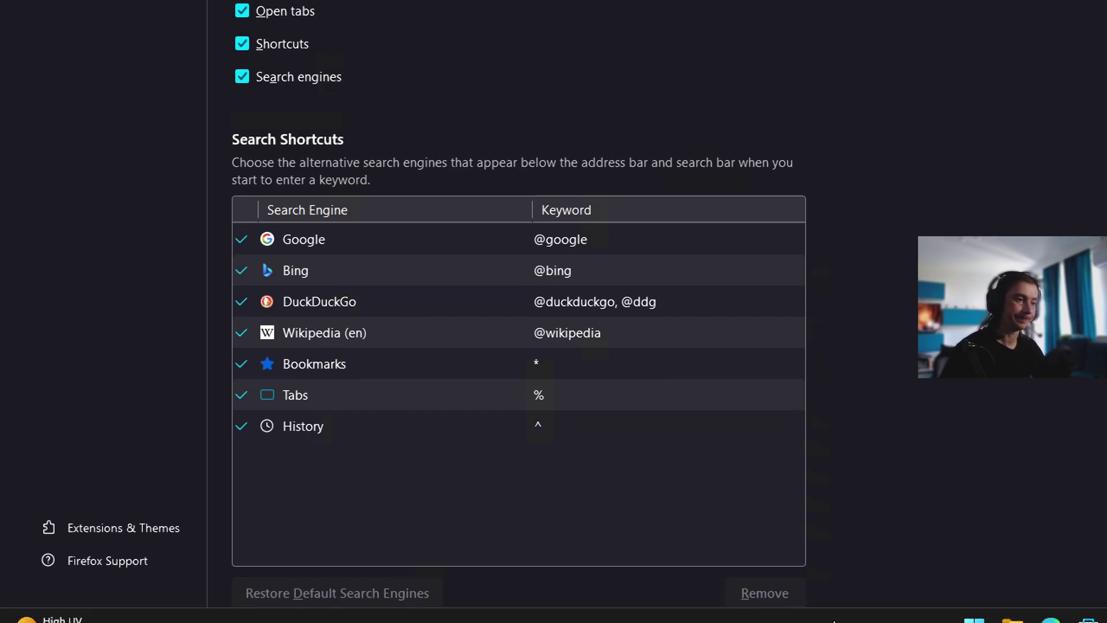
scroll(865, 306, "down", 3)
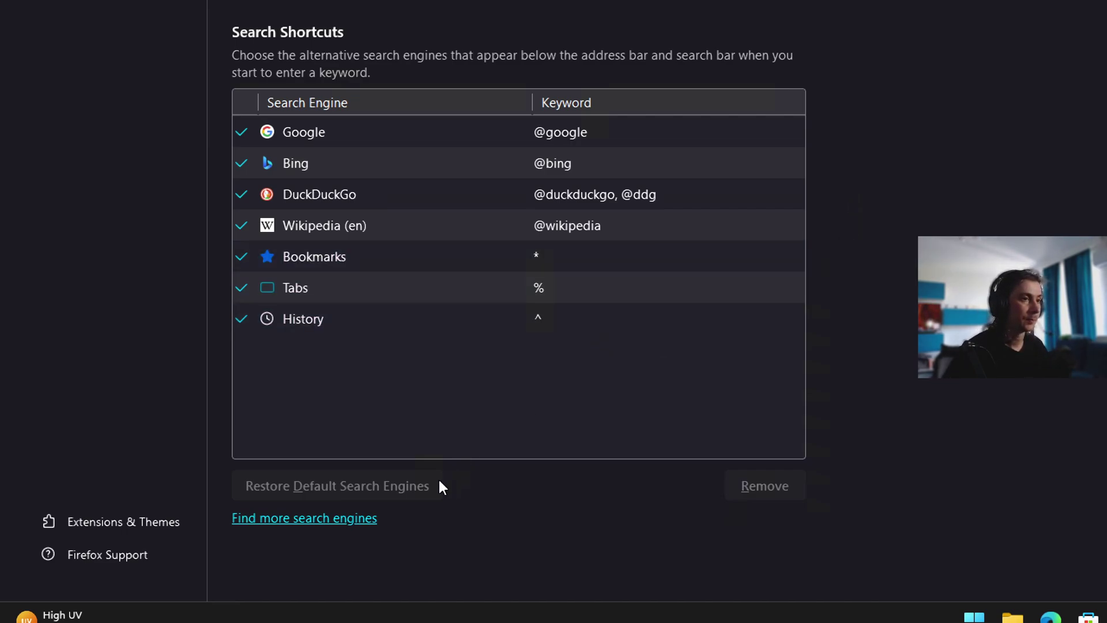
left_click(590, 348)
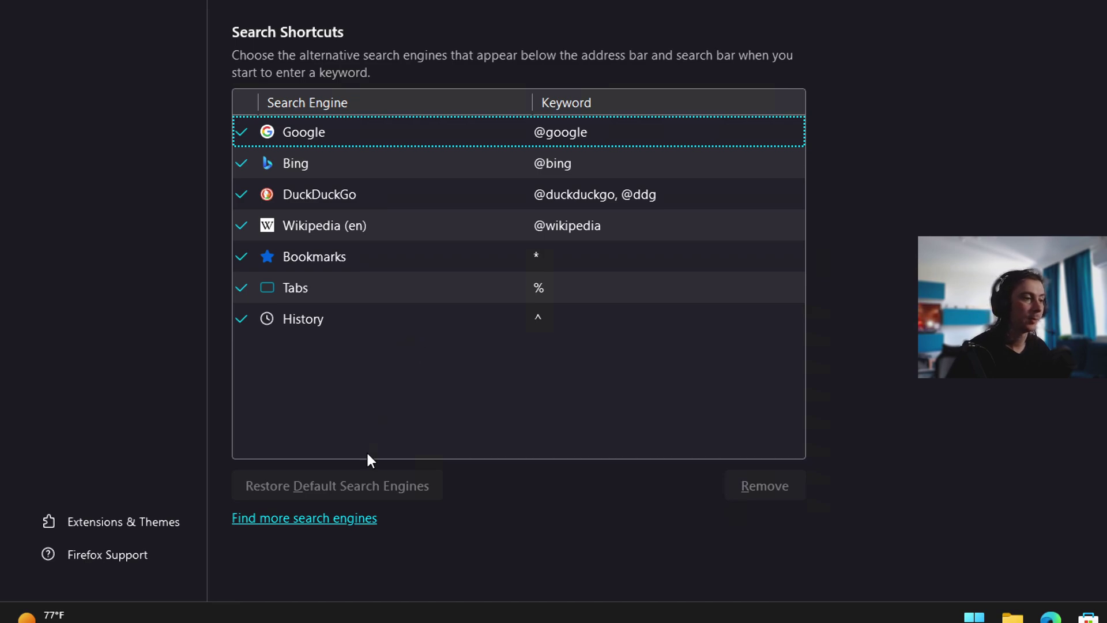
- Follow the link for finding more search engines and examine the Search Tools extensions on the add-ons site
left_click(360, 518)
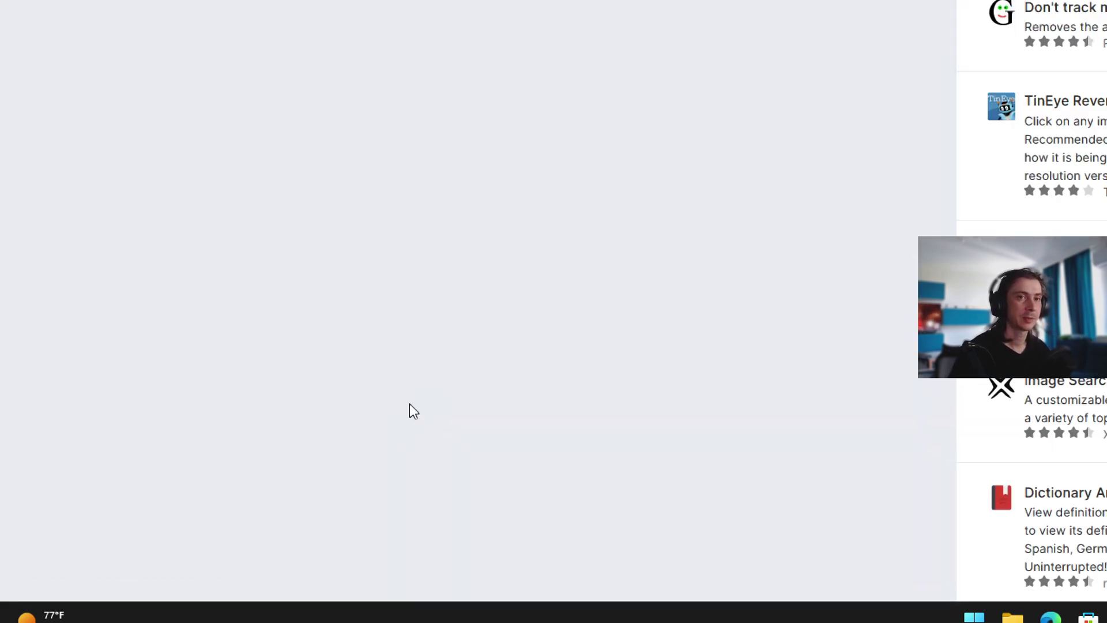
key("super+minus")
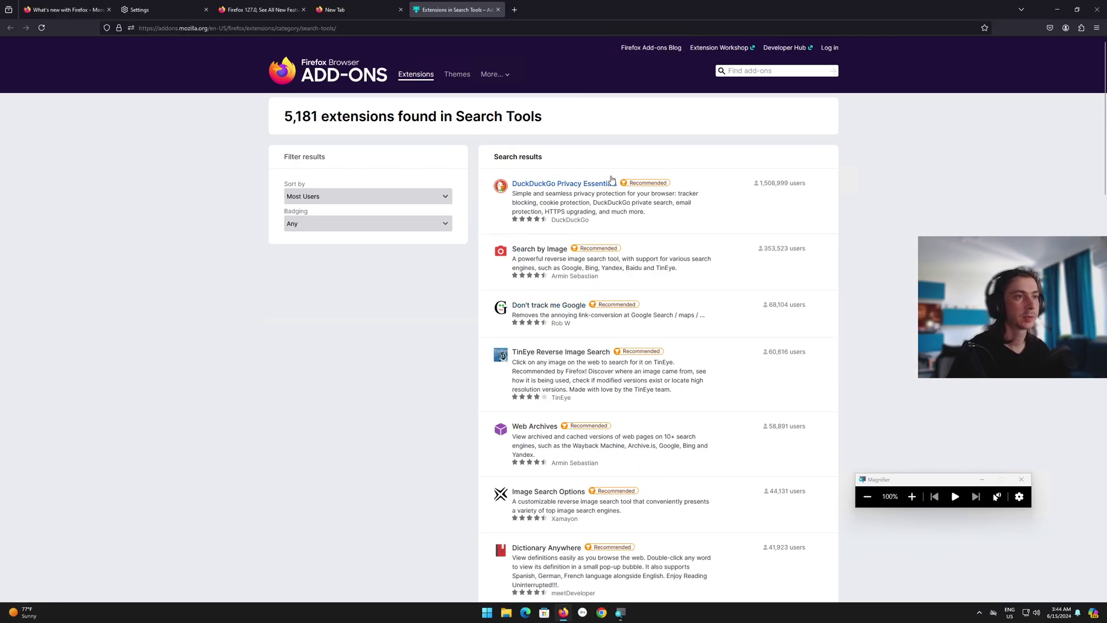
key("super+plus")
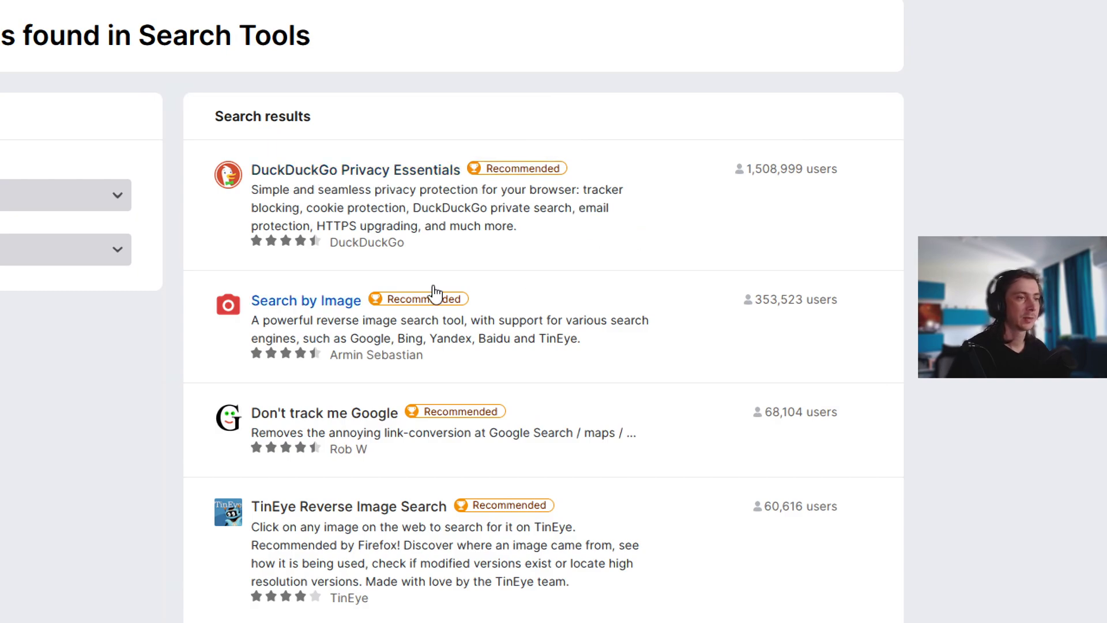
key("super+minus")
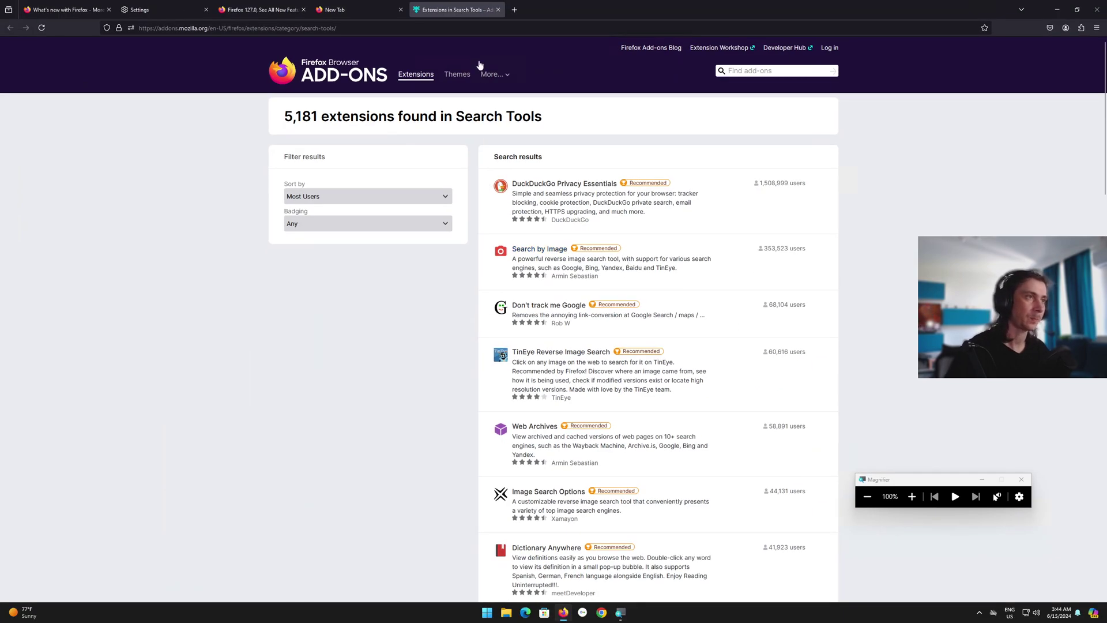
scroll(759, 225, "down", 3)
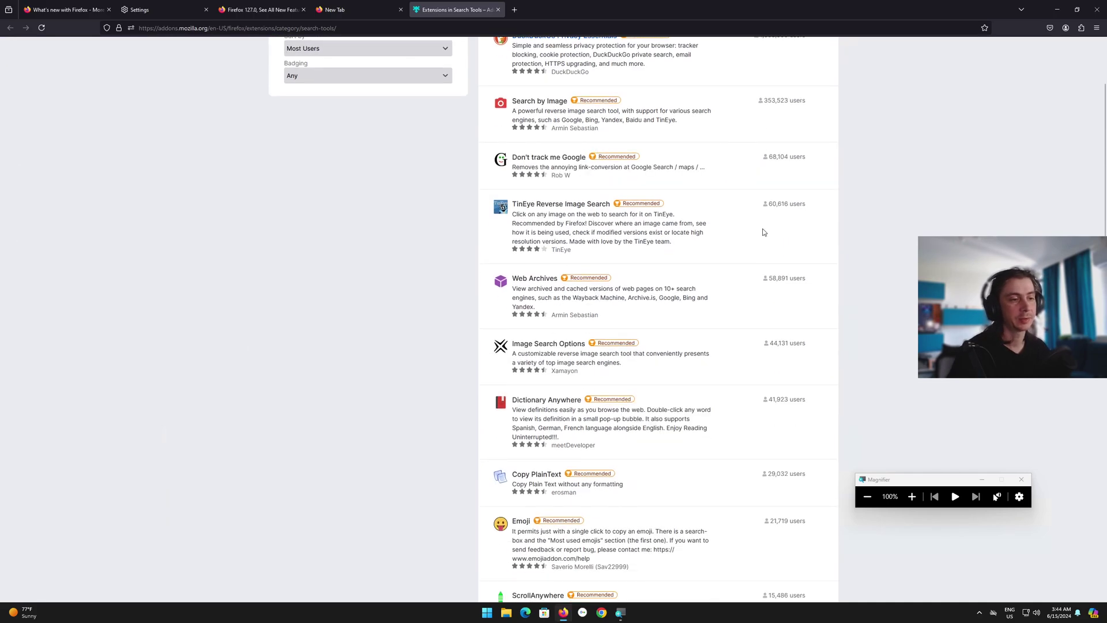
- Browse further down the Search Tools extensions list, inspect the GIPHY for Firefox entry, and close the add-ons tab
scroll(763, 236, "down", 4)
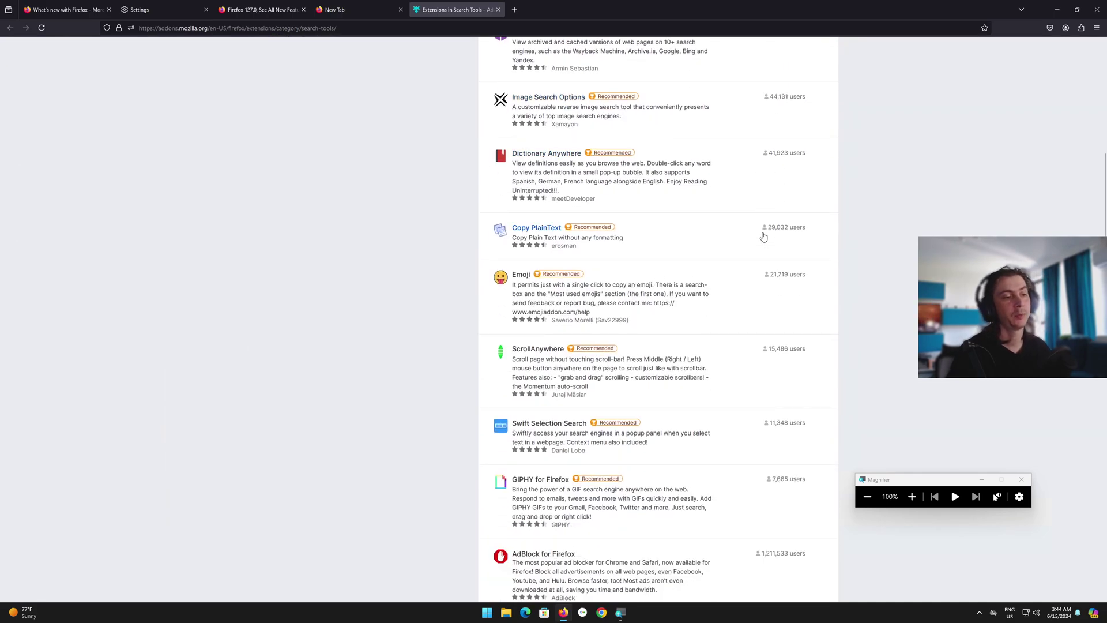
scroll(762, 236, "down", 3)
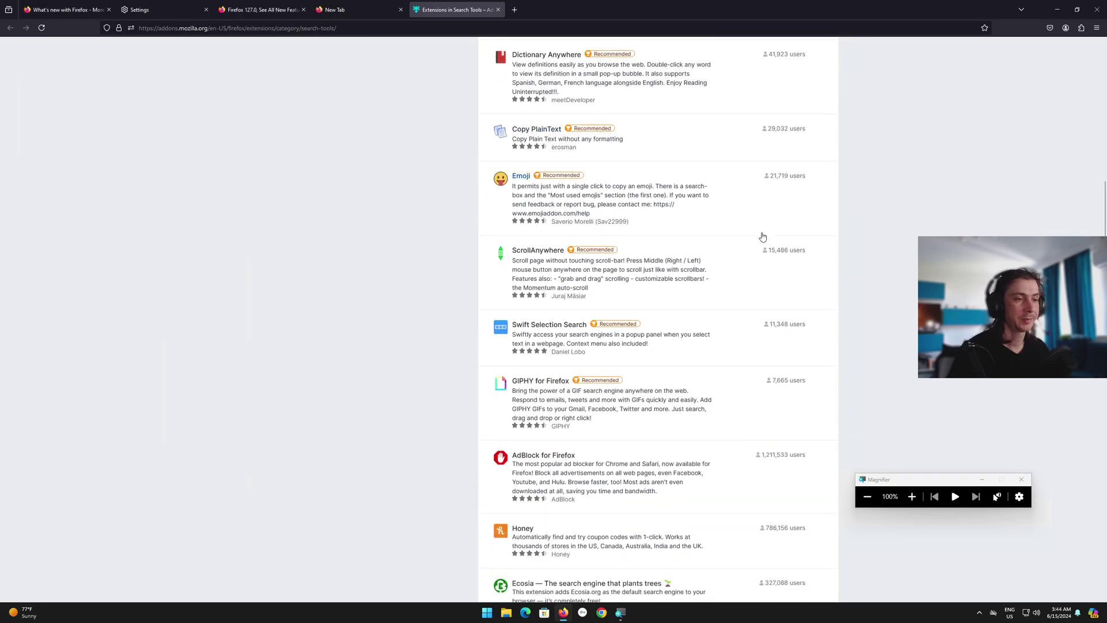
key("super+plus")
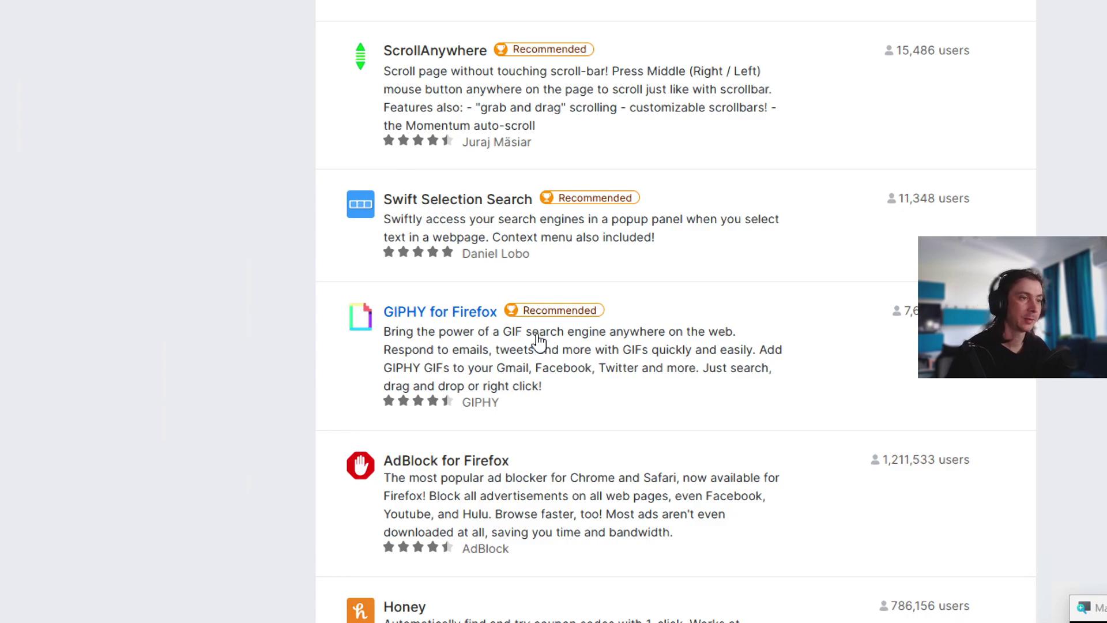
key("super+minus")
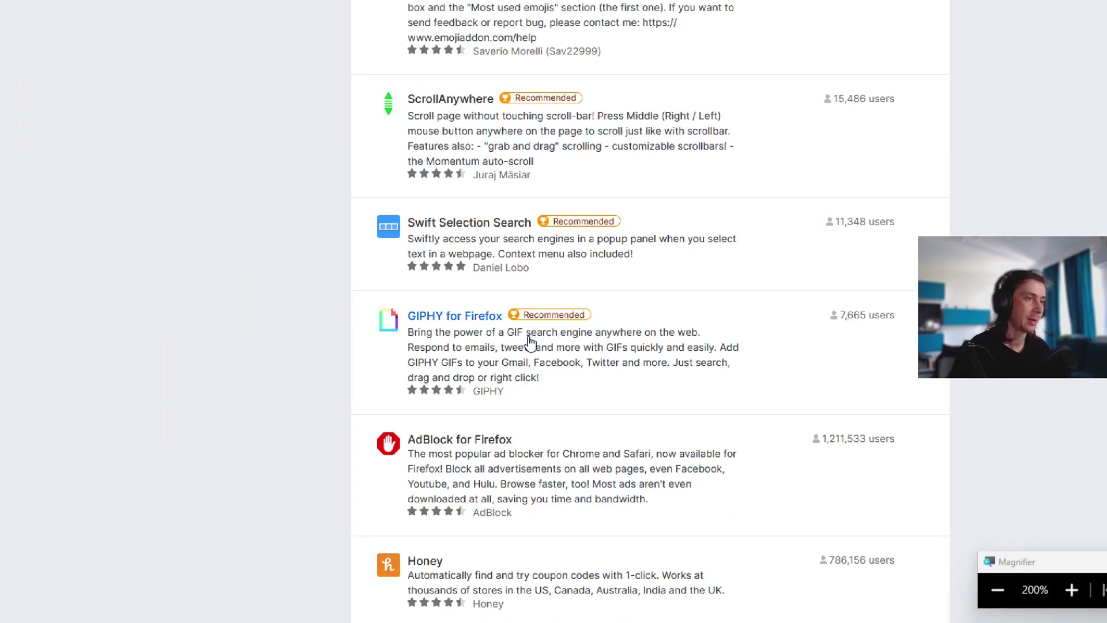
left_click(498, 10)
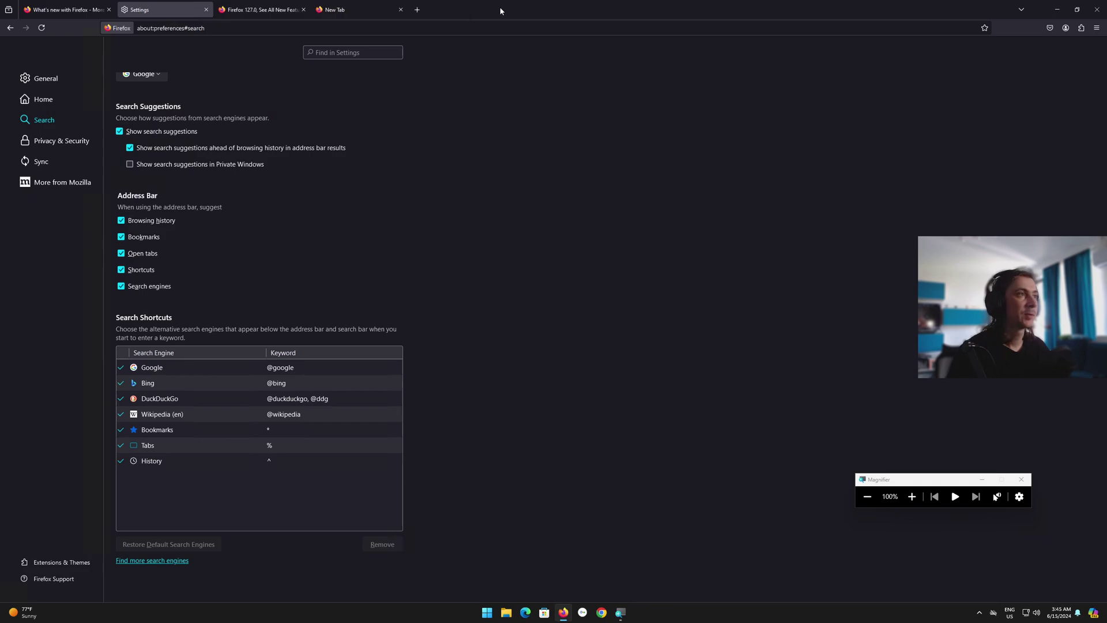
- Open the Privacy & Security settings and review what the Standard level of Enhanced Tracking Protection blocks
left_click(54, 148)
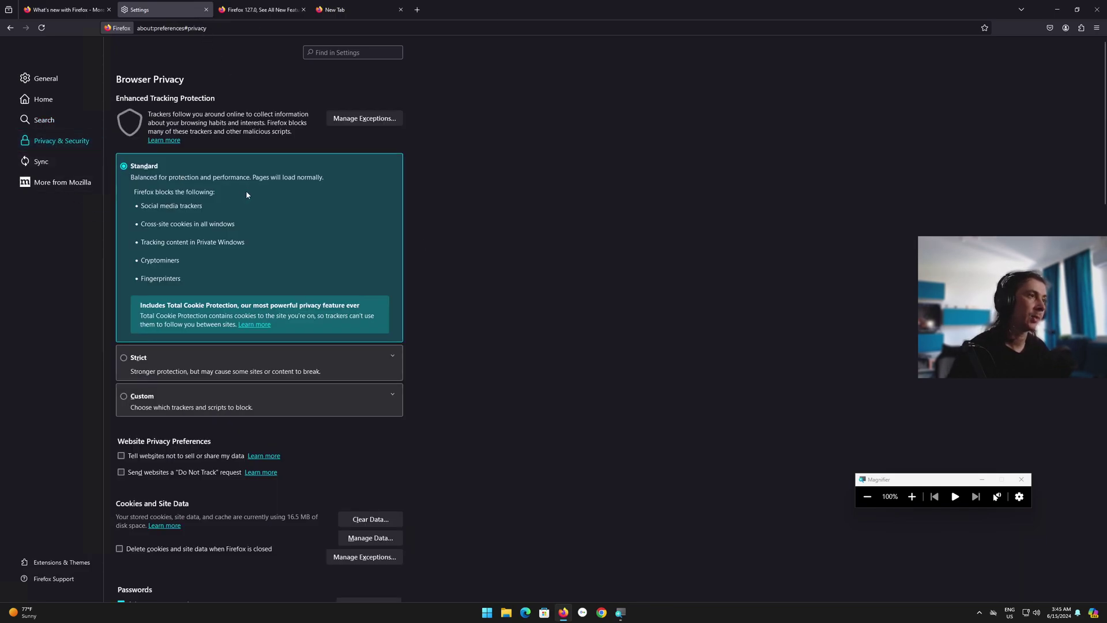
key("super+plus")
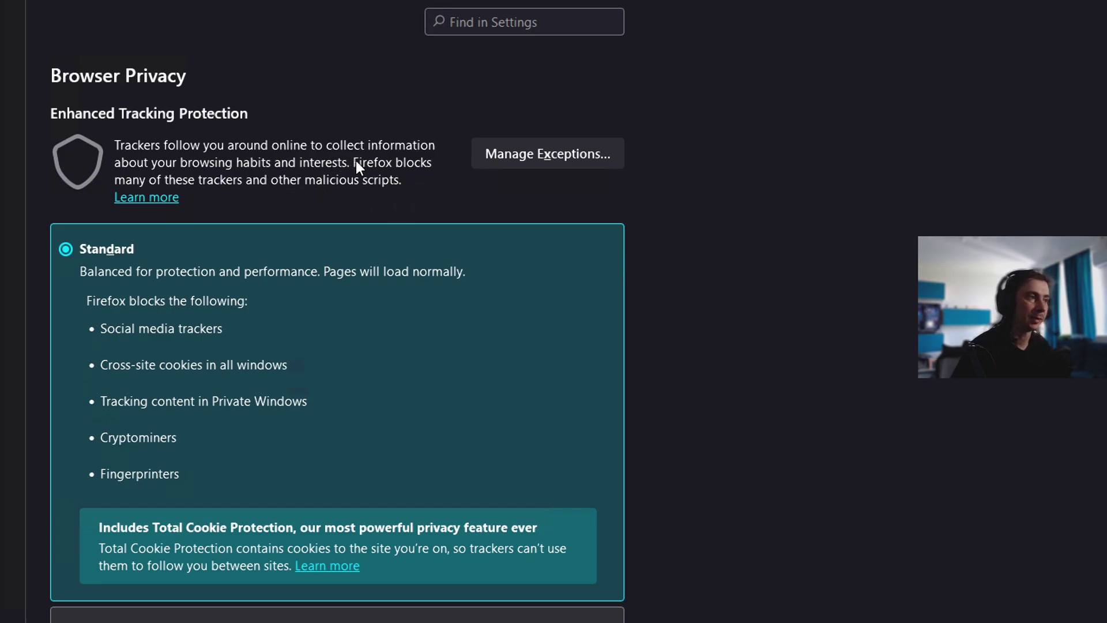
scroll(612, 220, "down", 4)
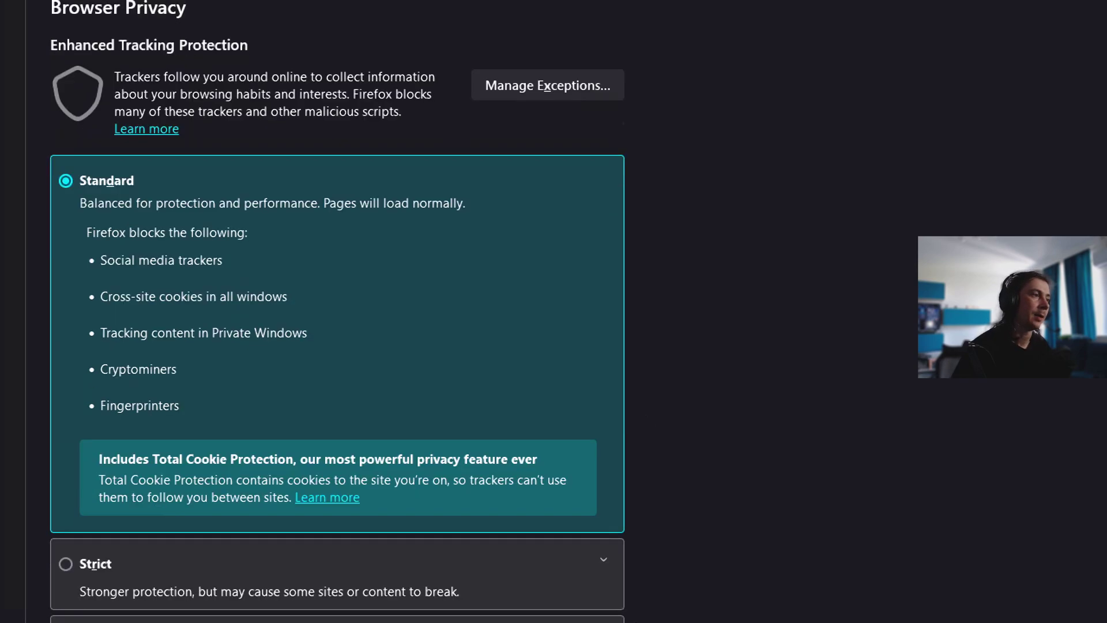
scroll(391, 84, "up", 2)
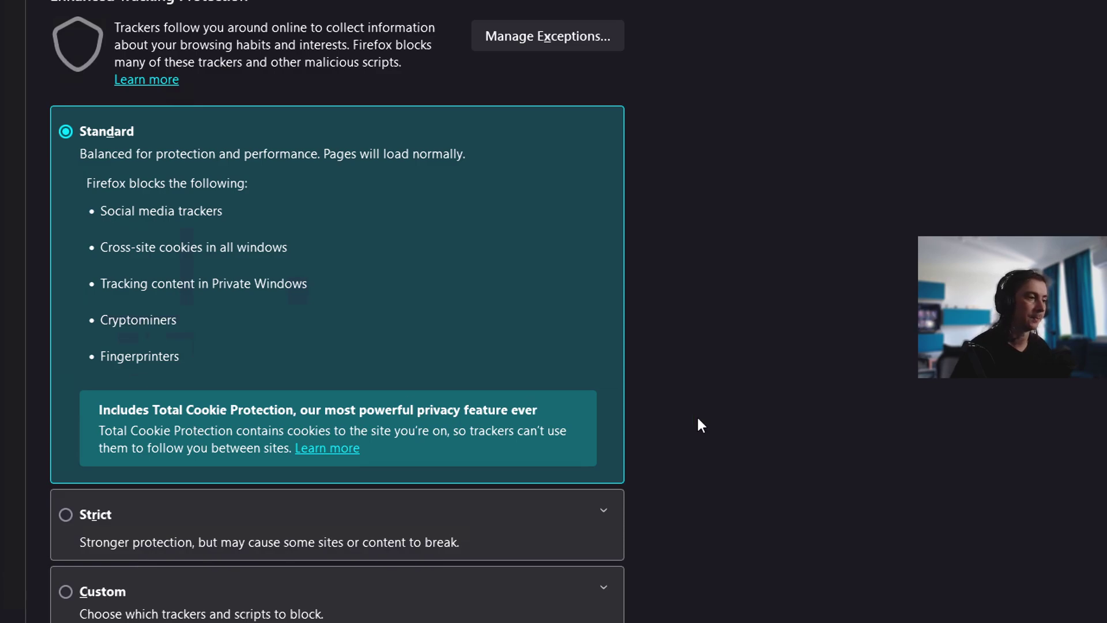
scroll(796, 597, "down", 2)
scroll(795, 597, "down", 1)
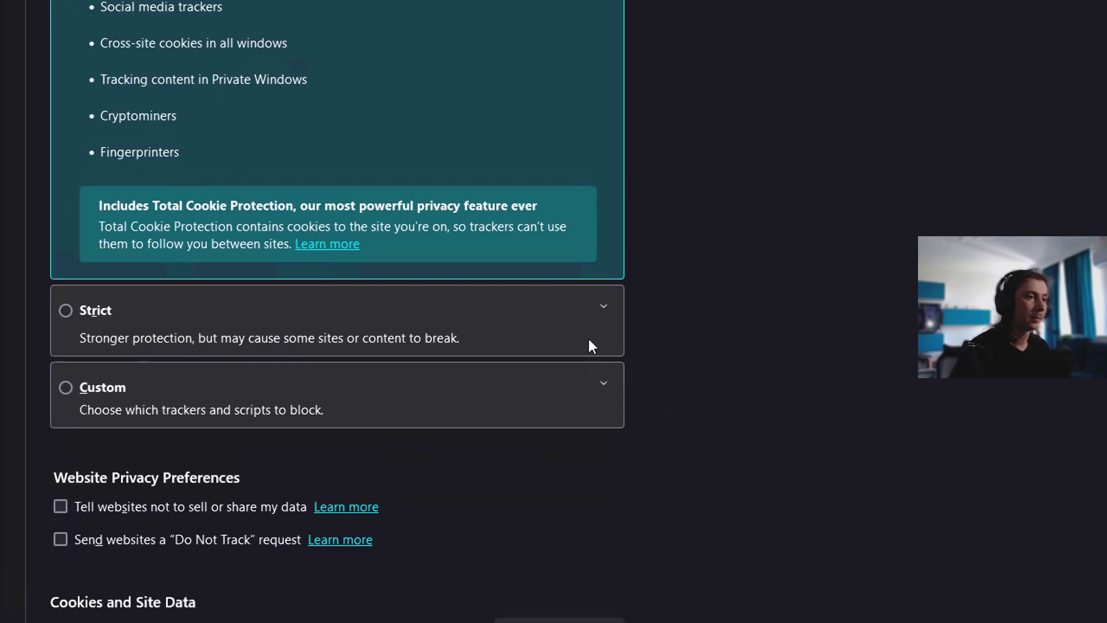
- Expand the Strict tracking protection details, try the Strict level, and return to Standard
left_click(602, 309)
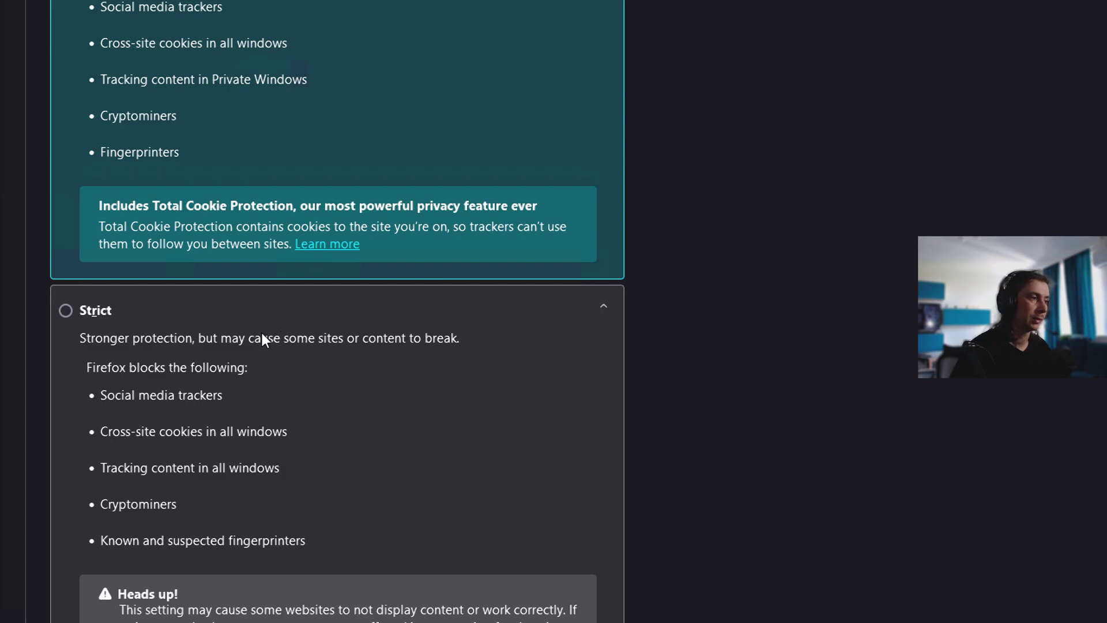
left_click(68, 312)
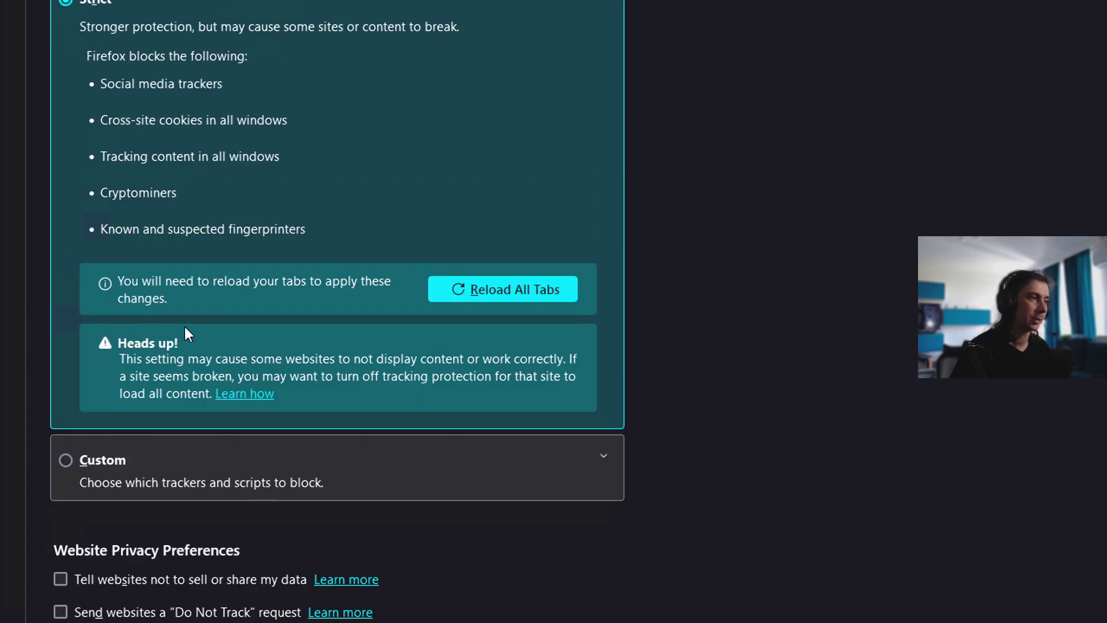
scroll(340, 93, "up", 2)
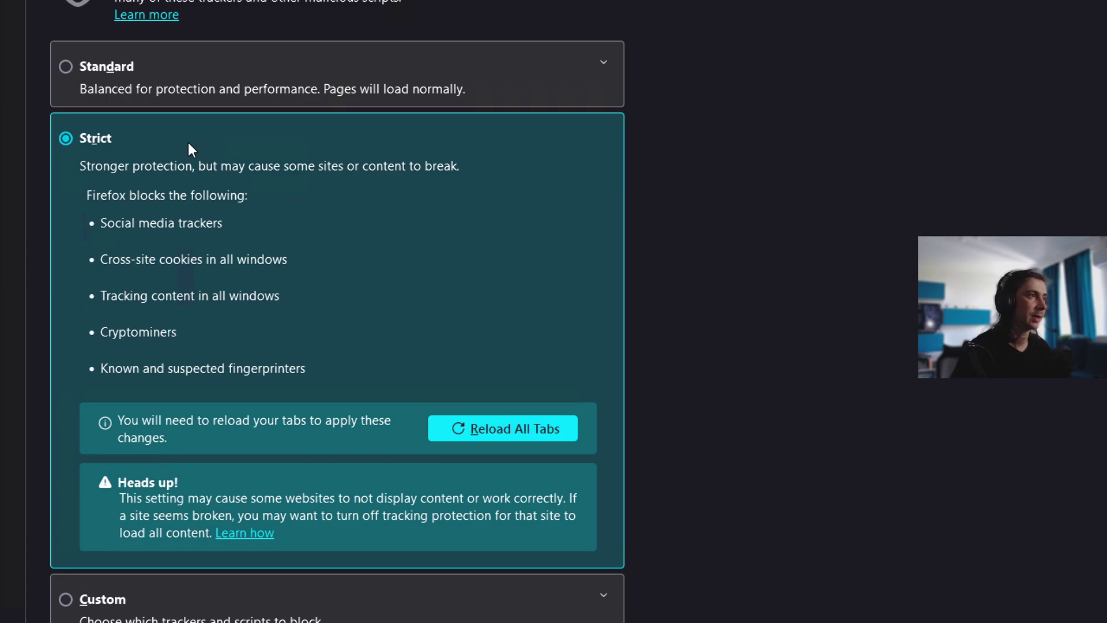
left_click(87, 76)
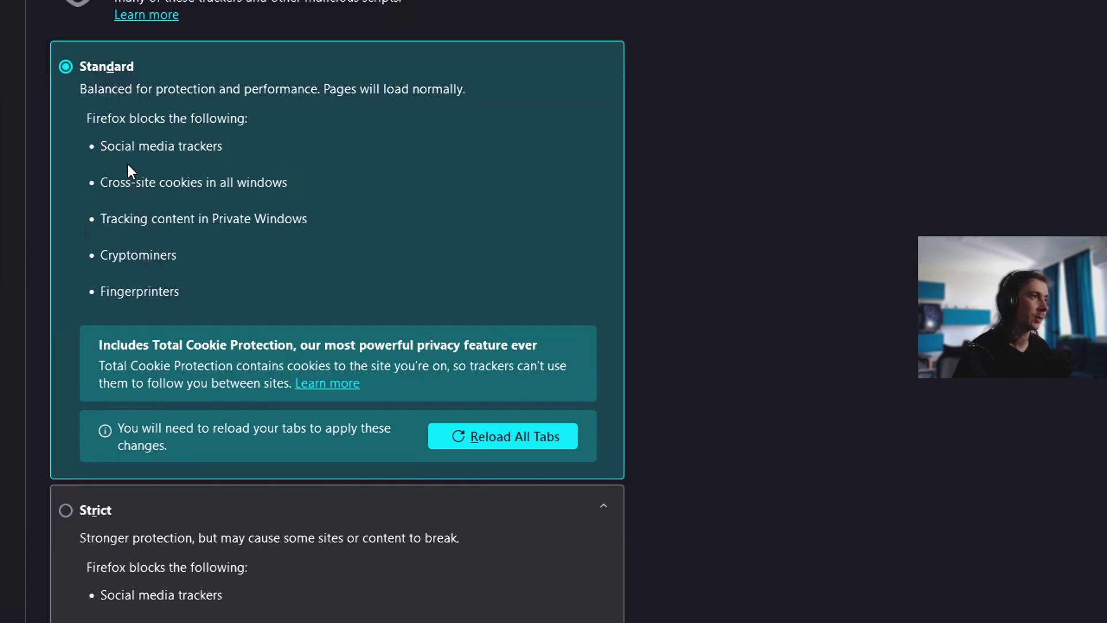
- Switch Enhanced Tracking Protection to Strict to compare its blocked items, and set it back to Standard
left_click(91, 510)
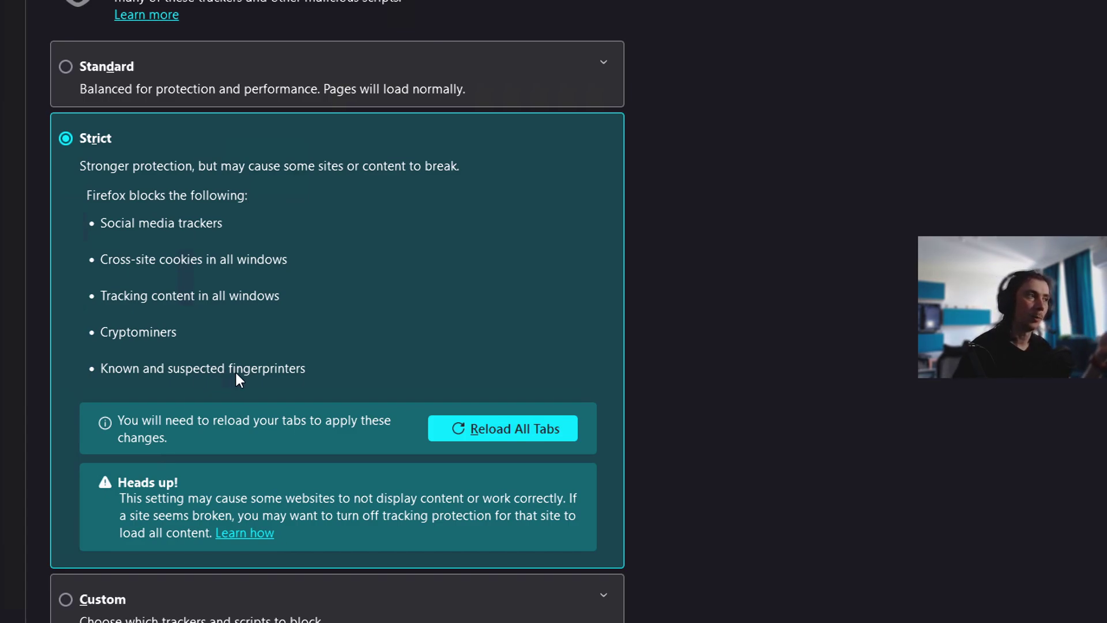
scroll(250, 115, "up", 2)
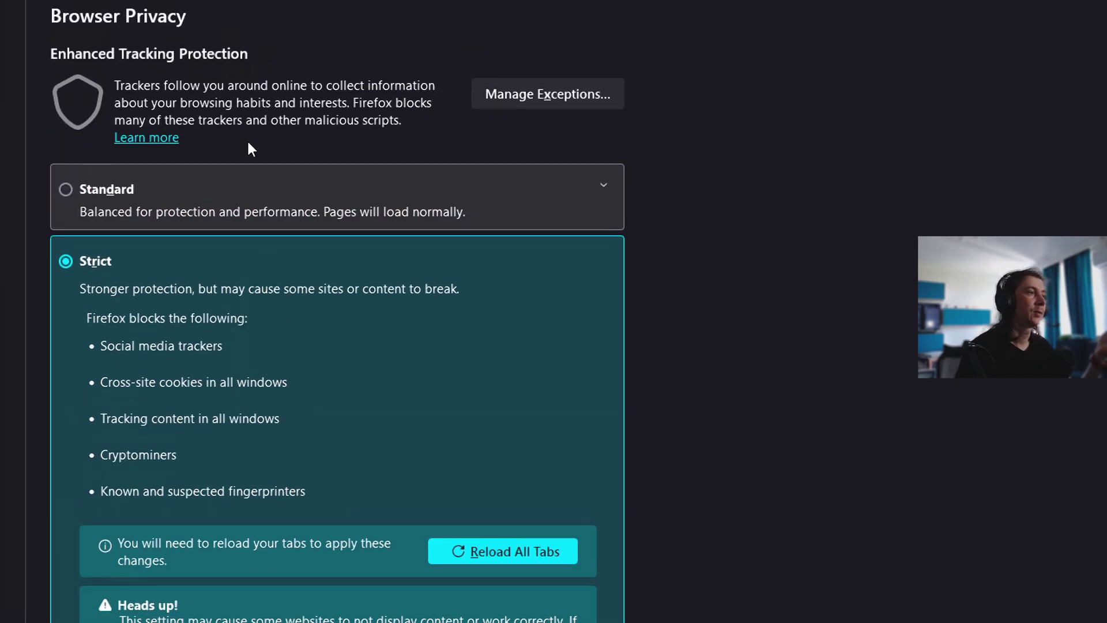
scroll(230, 230, "down", 2)
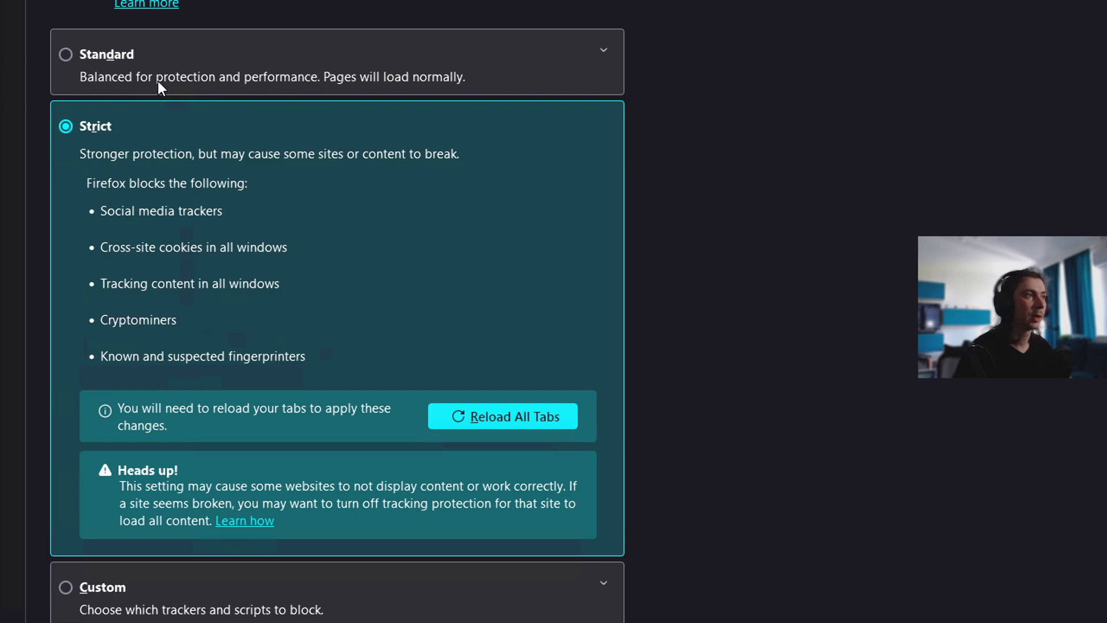
left_click(77, 58)
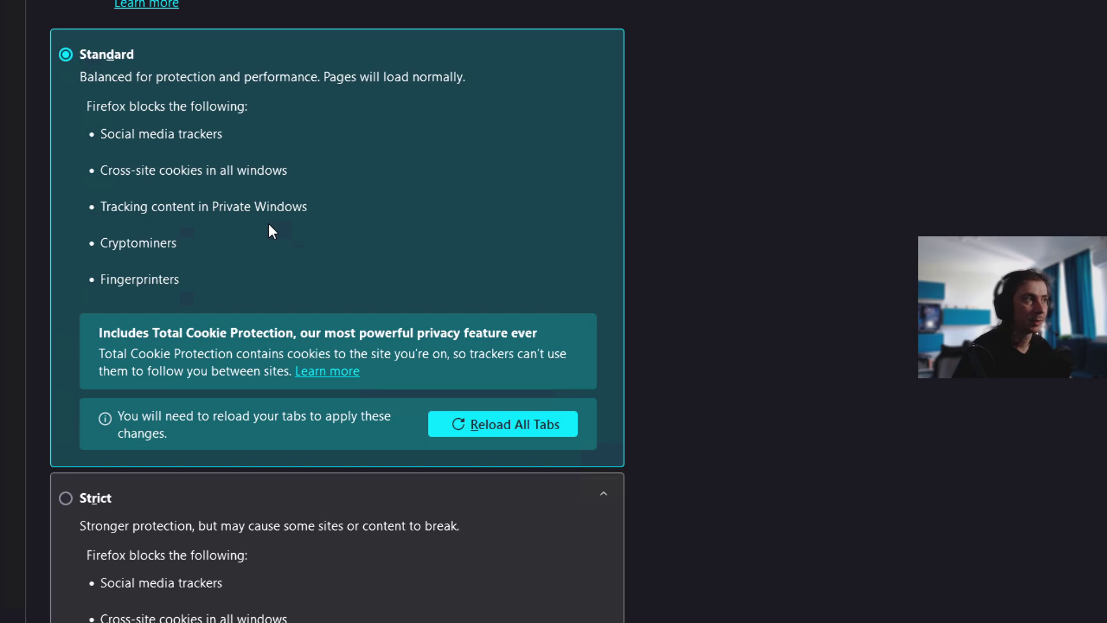
- Set Enhanced Tracking Protection to Strict and review its list of blocked items and the site compatibility notice
scroll(271, 474, "down", 2)
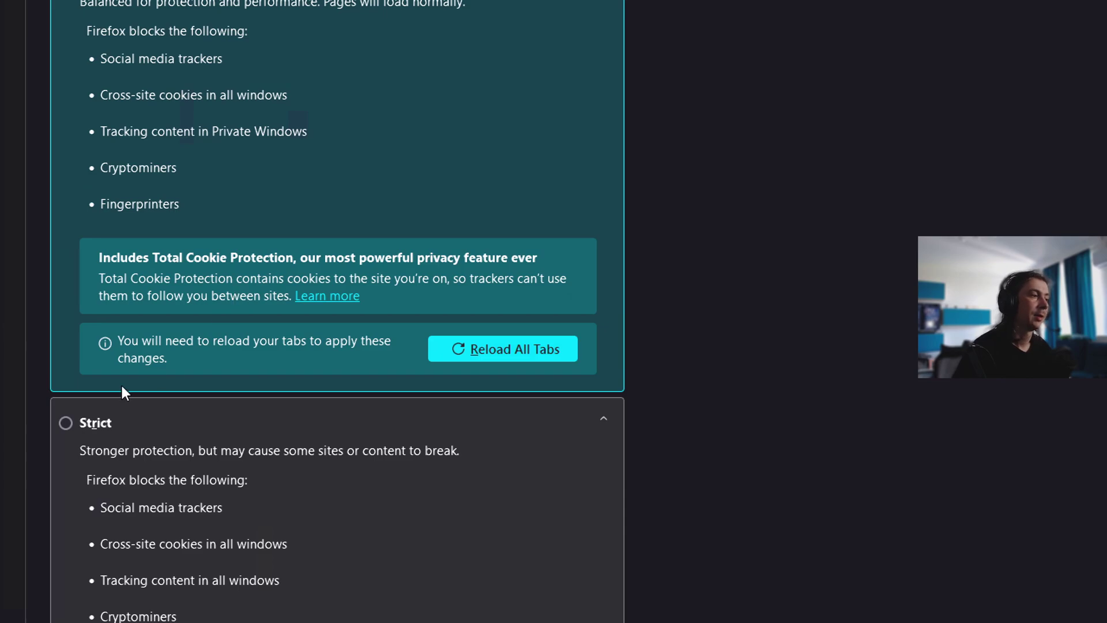
left_click(65, 423)
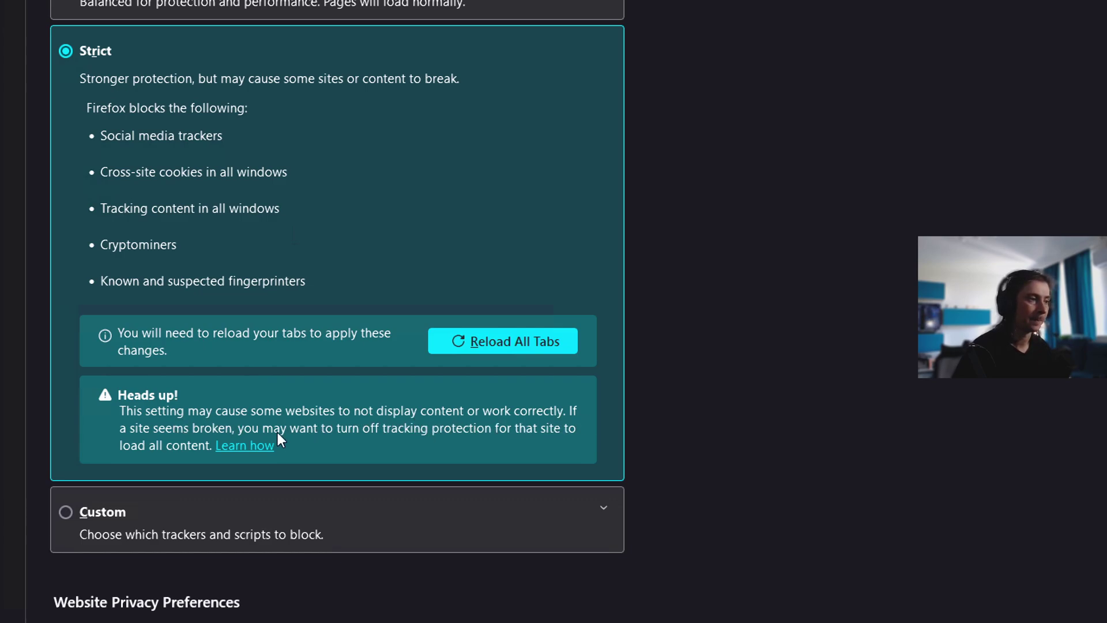
scroll(311, 262, "up", 3)
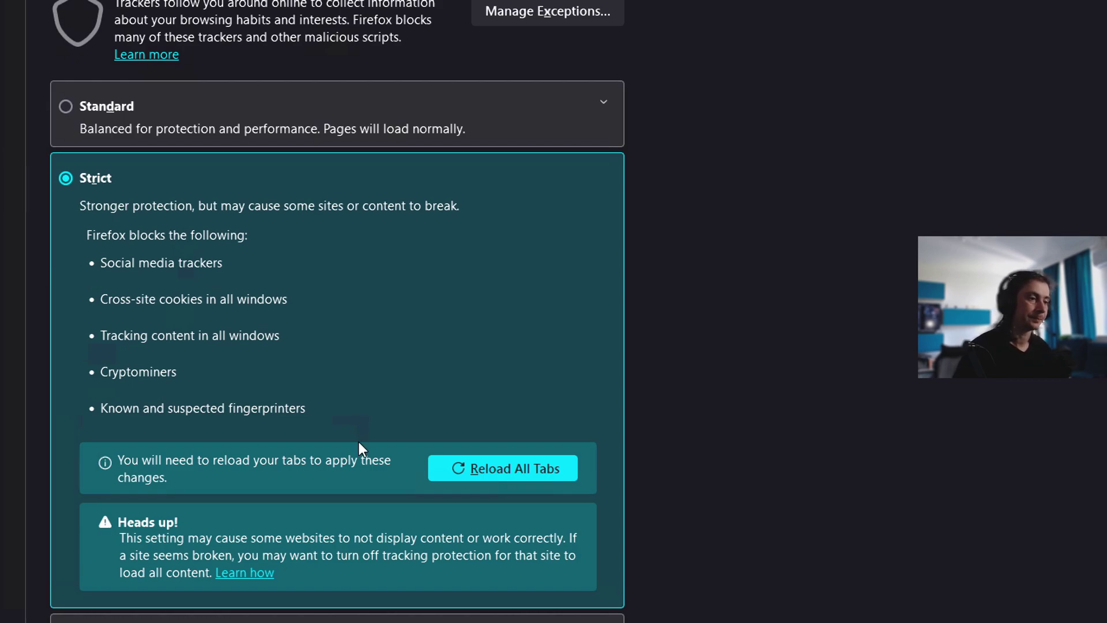
scroll(358, 414, "down", 3)
scroll(403, 334, "up", 2)
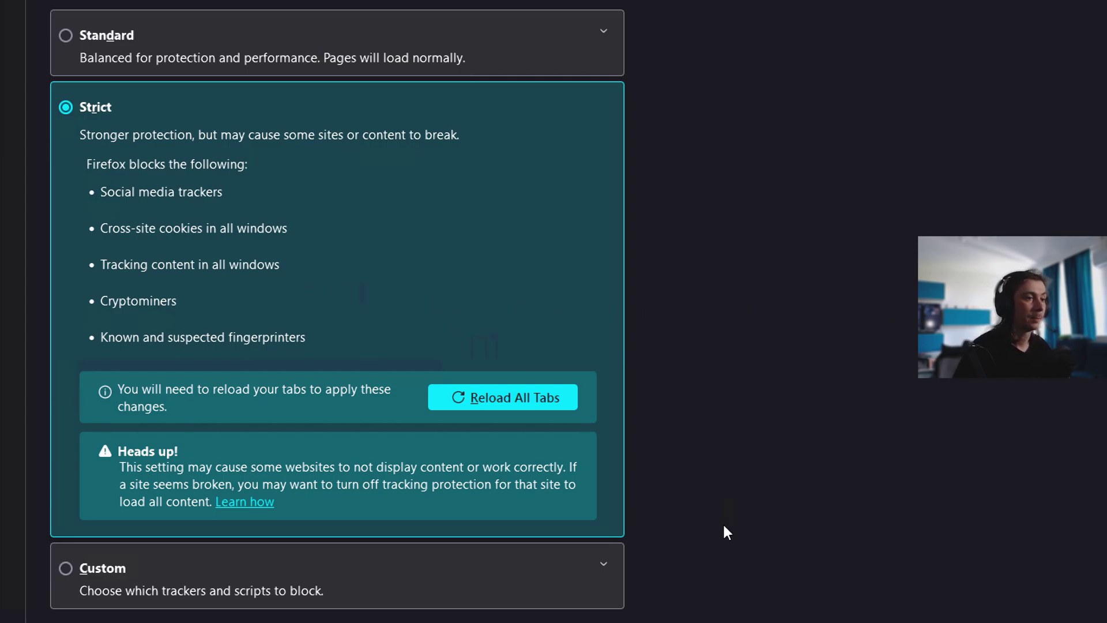
scroll(727, 531, "down", 1)
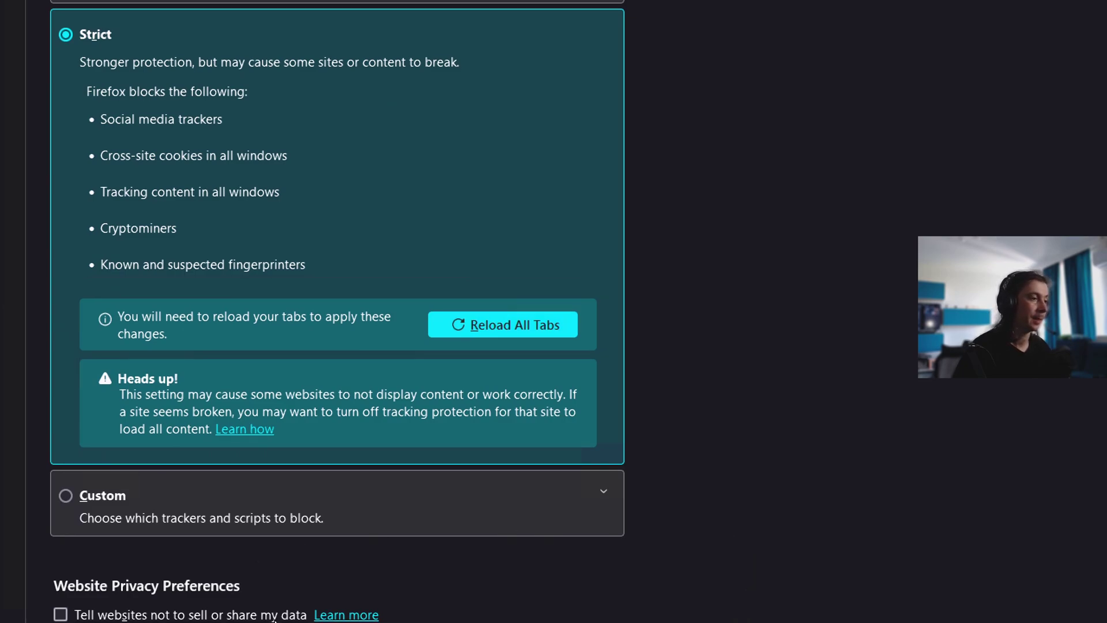
scroll(275, 620, "down", 1)
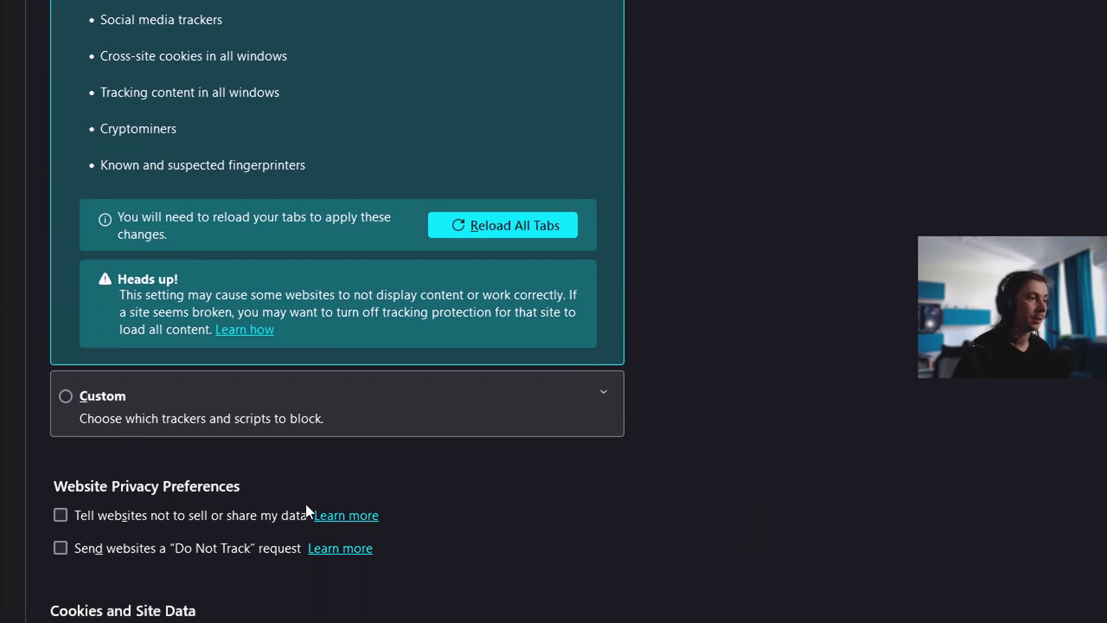
- Try the Custom tracking protection level, review its cookie, tracking content and fingerprinter options, and reselect Strict
left_click(524, 407)
scroll(762, 556, "down", 1)
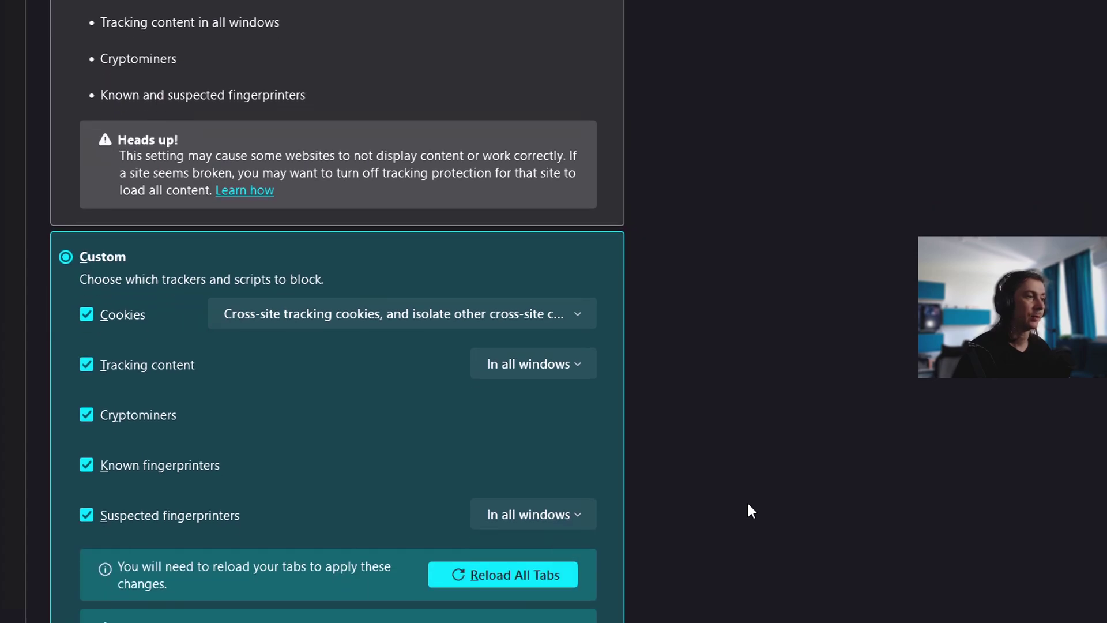
scroll(746, 510, "down", 1)
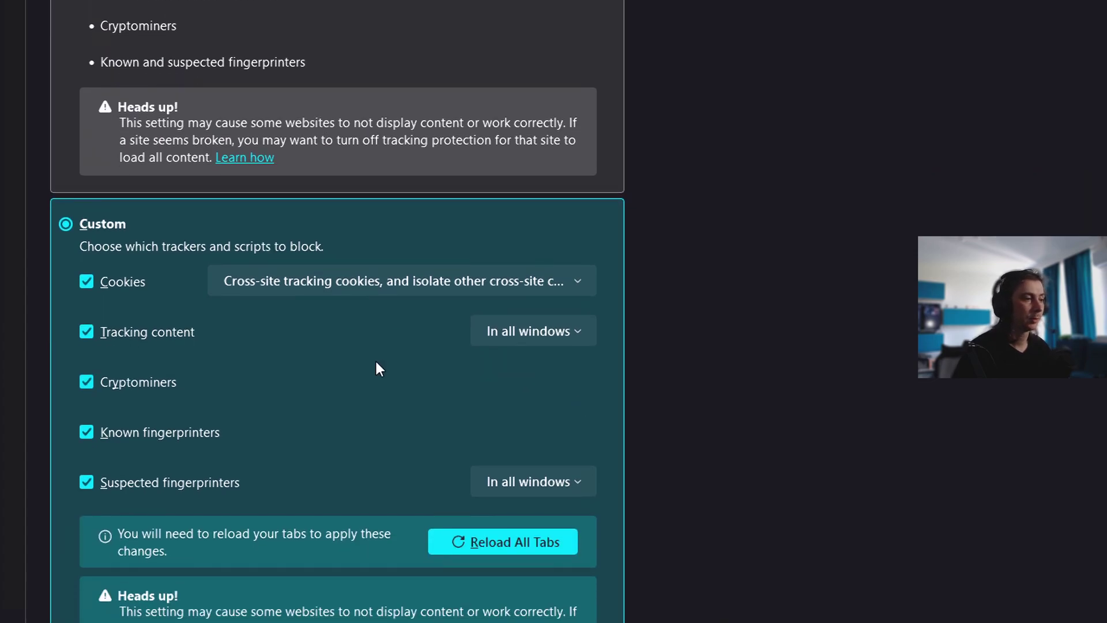
scroll(156, 144, "up", 3)
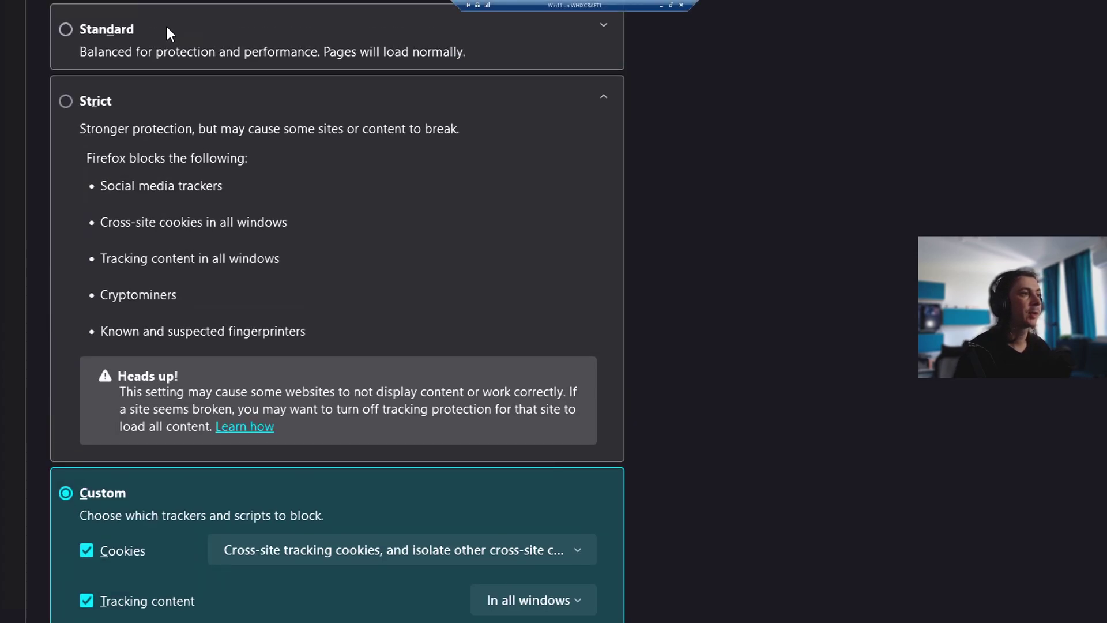
left_click(61, 110)
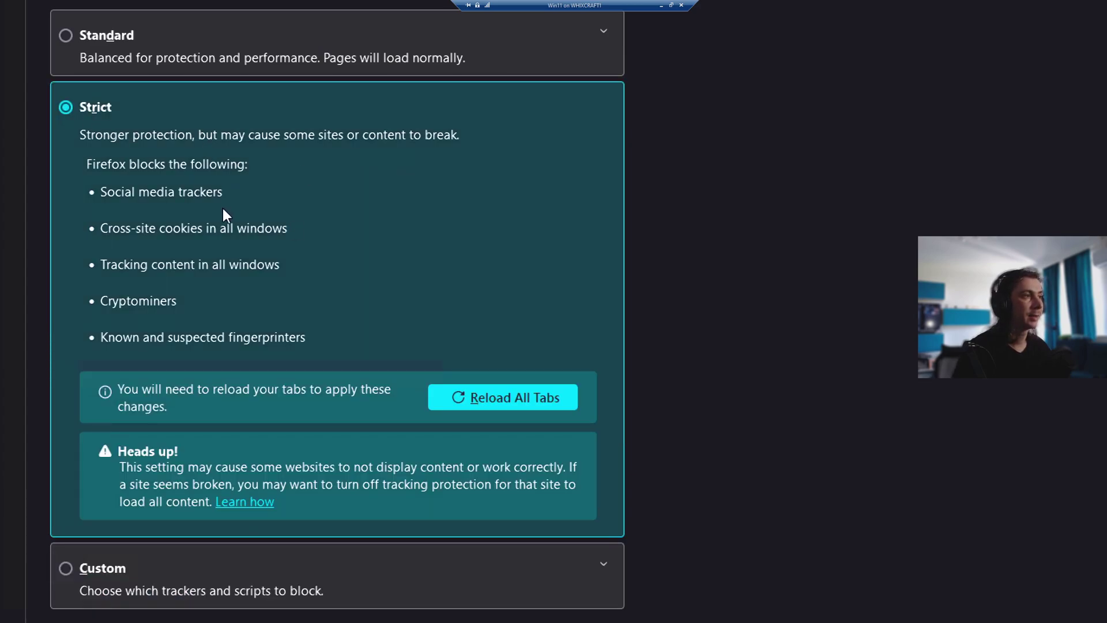
- Under Website Privacy Preferences, enable telling websites not to sell or share data and sending "Do Not Track" requests
scroll(640, 500, "down", 3)
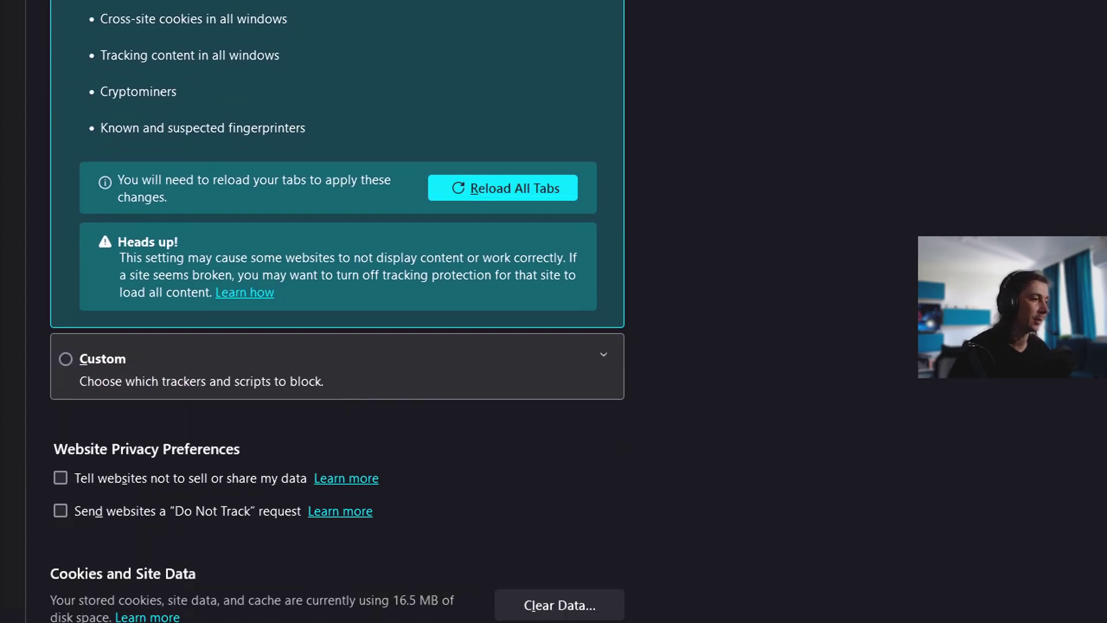
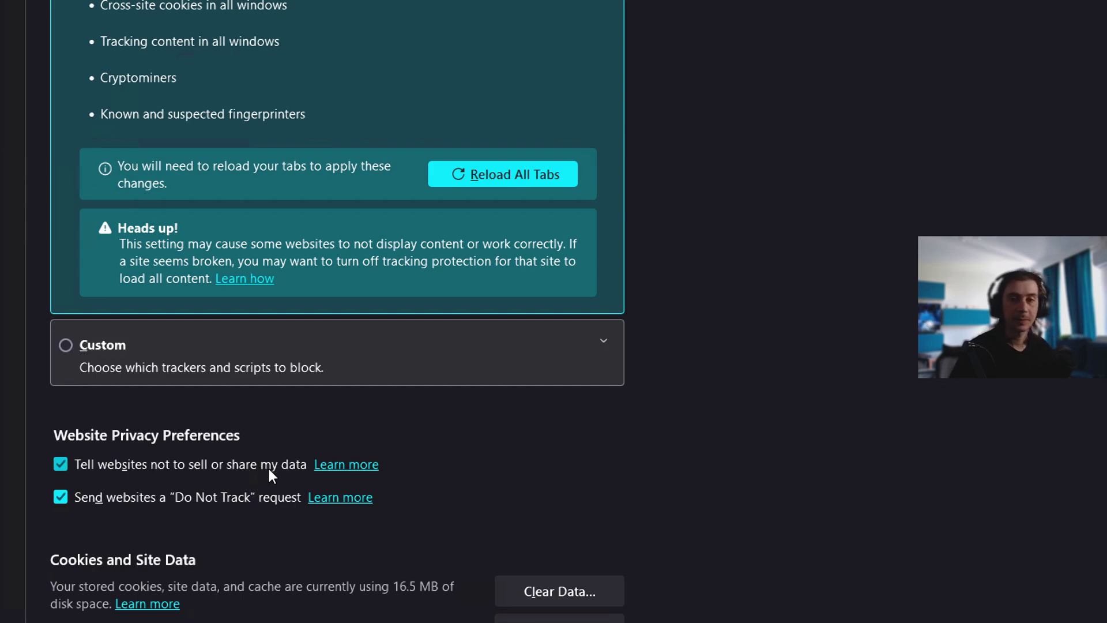
scroll(279, 584, "down", 1)
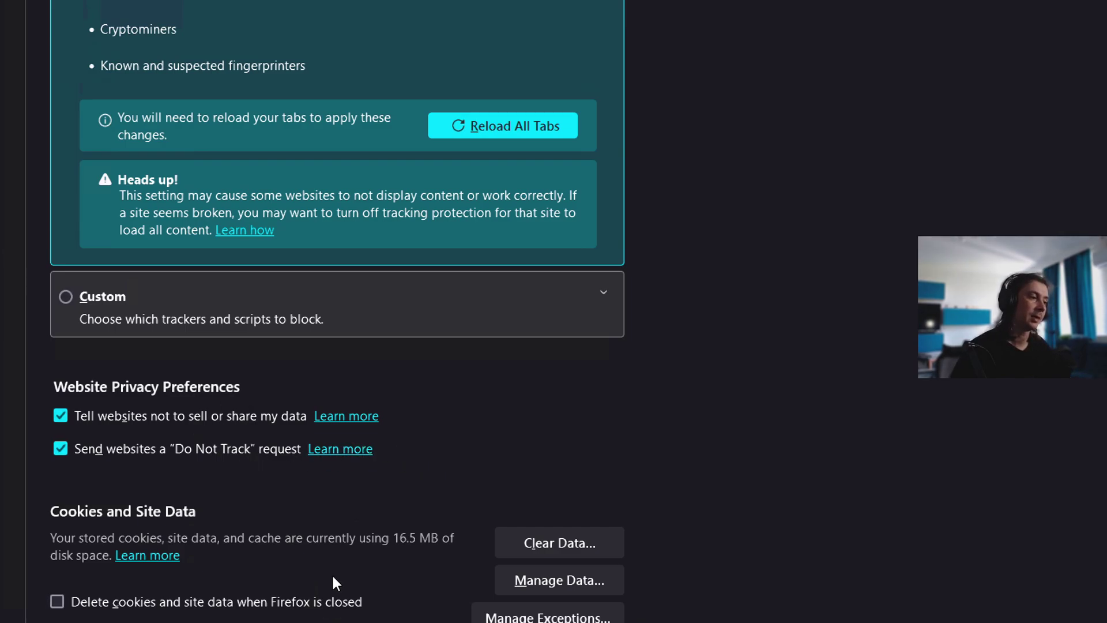
- Review the Cookies and Site Data and Passwords sections, and open the exceptions list for cookies and site data
scroll(346, 594, "down", 1)
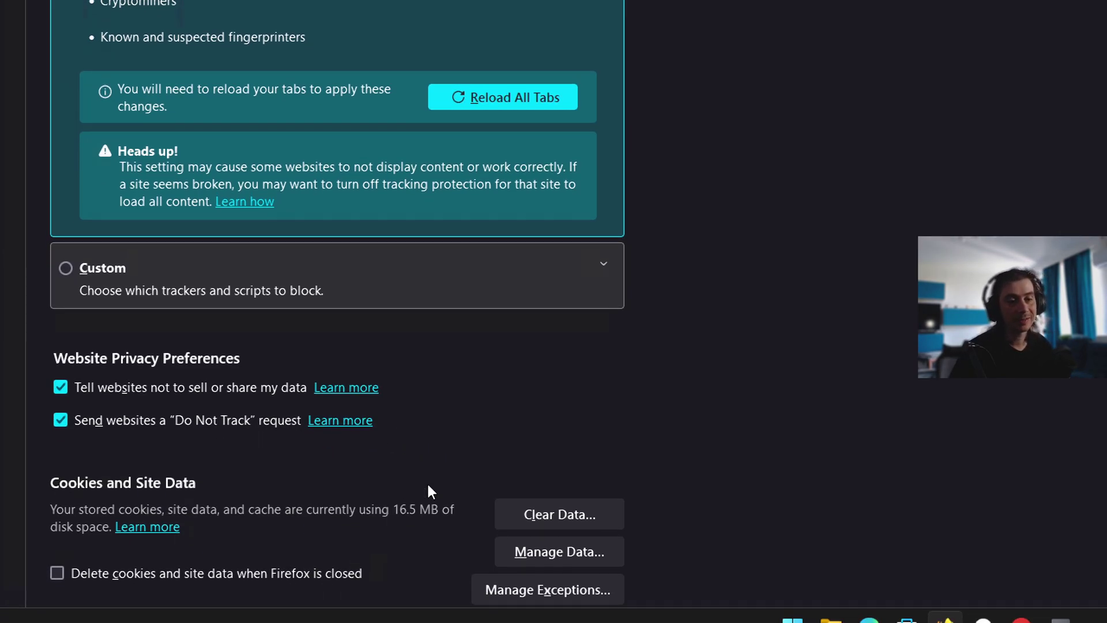
scroll(657, 400, "down", 6)
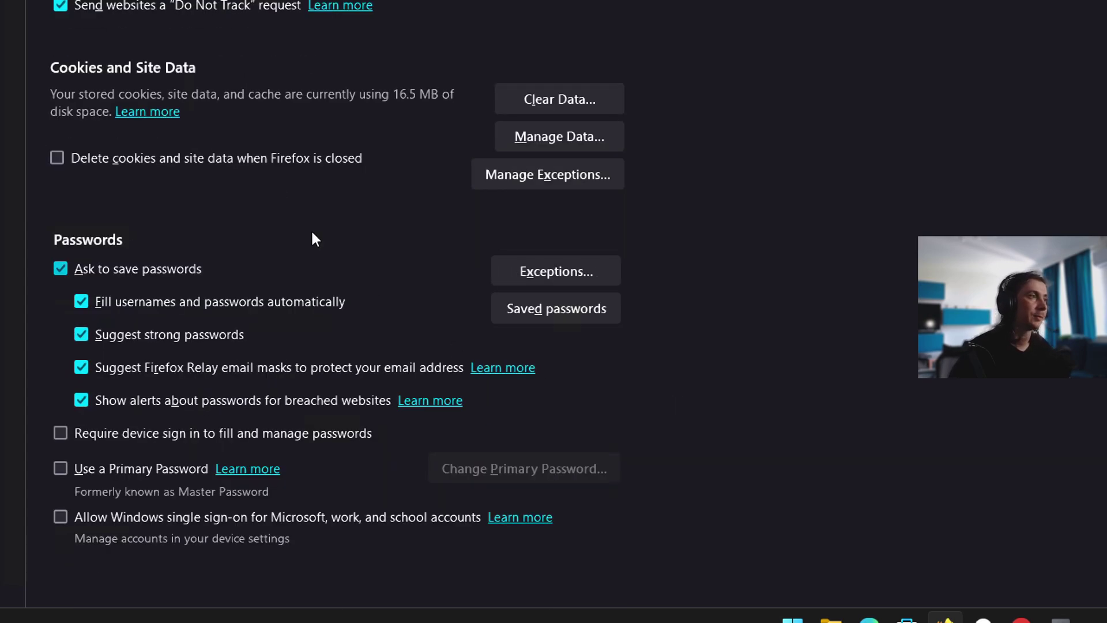
scroll(311, 237, "up", 3)
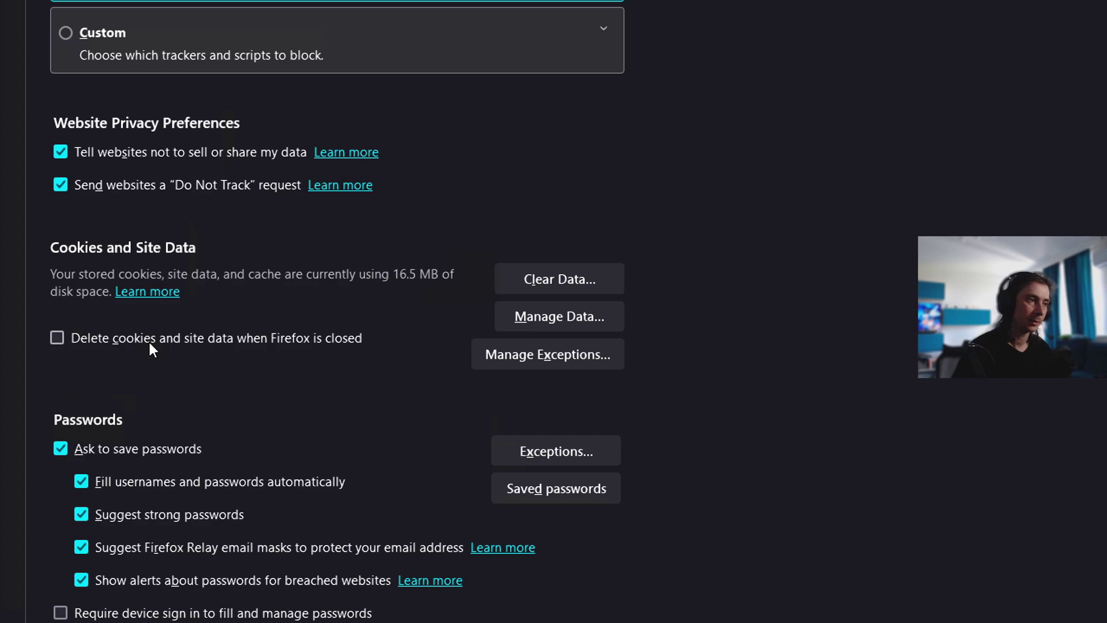
left_click(513, 354)
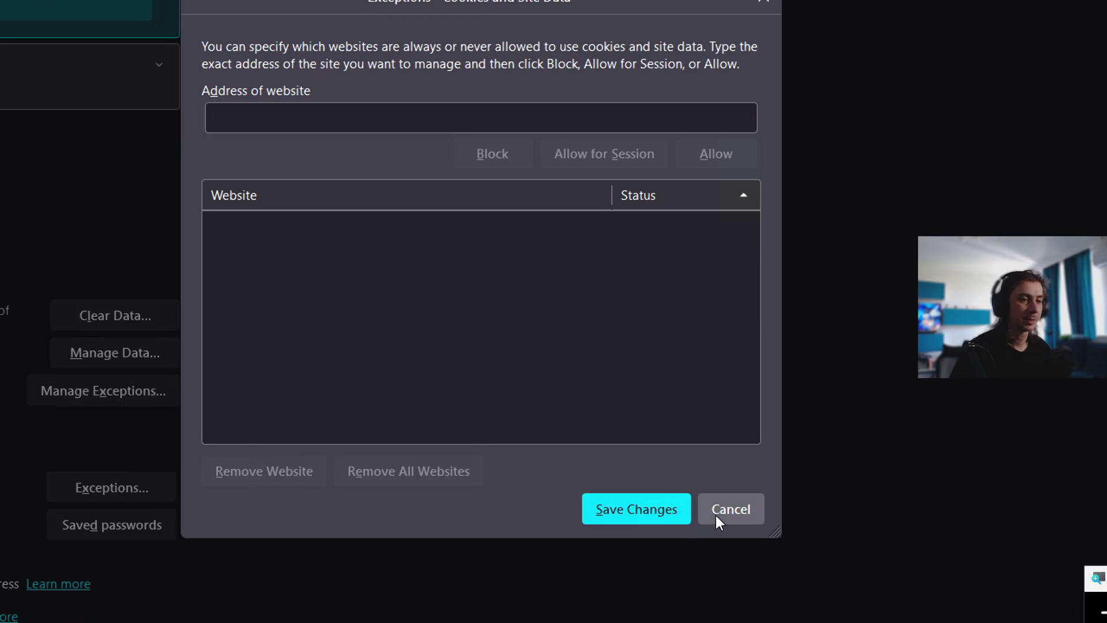
- Close the cookie exceptions list without saving and review the Passwords options, including autofill, breach alerts and Primary Password
left_click(719, 521)
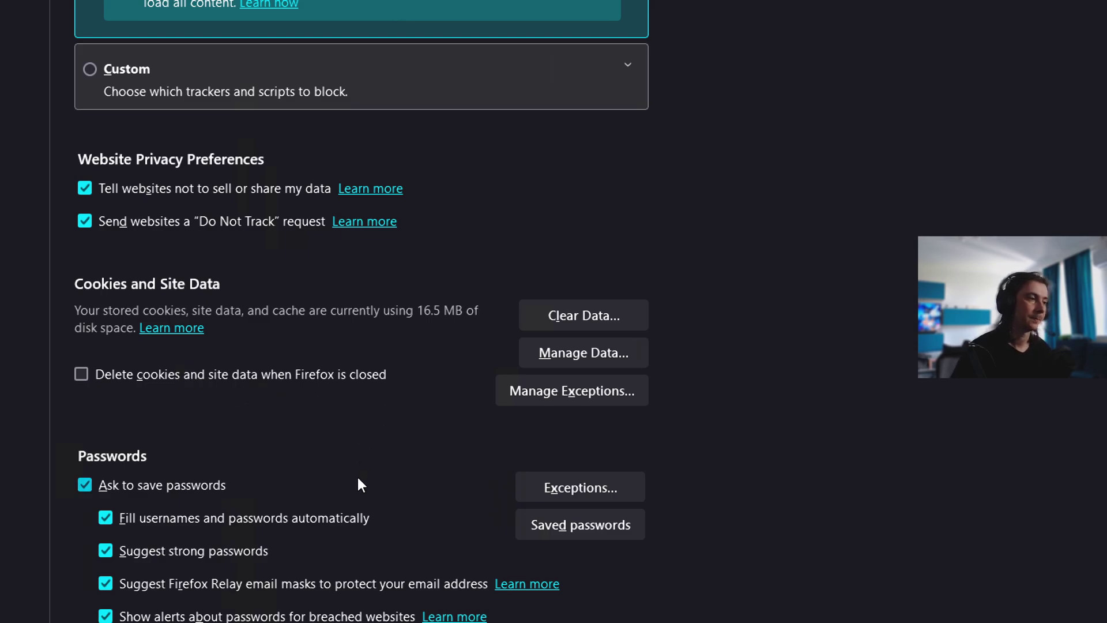
scroll(315, 510, "down", 2)
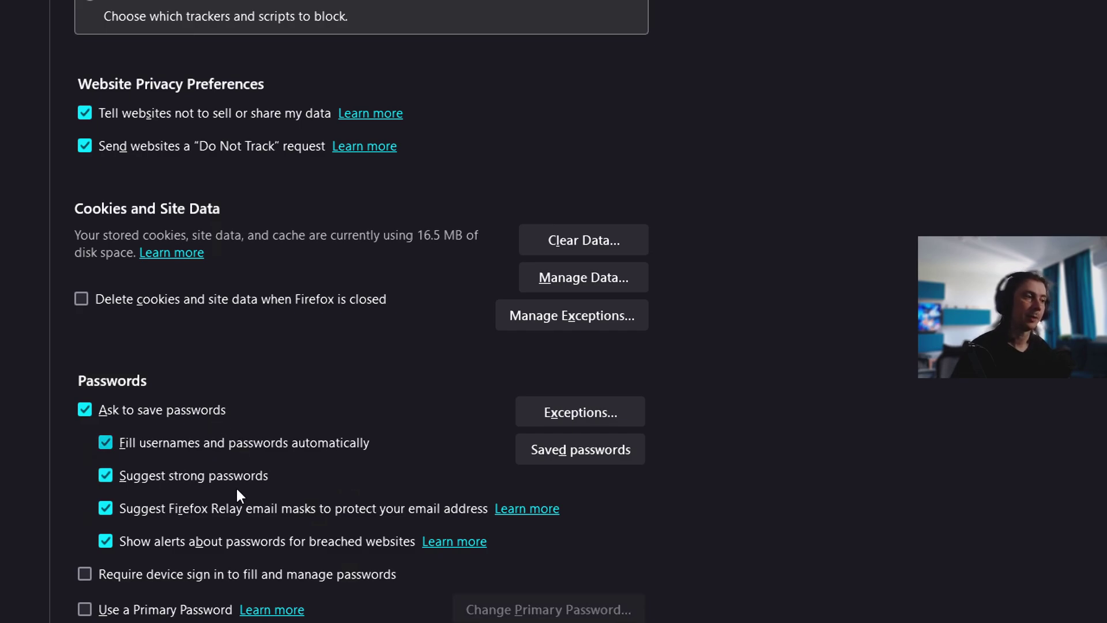
scroll(236, 489, "down", 1)
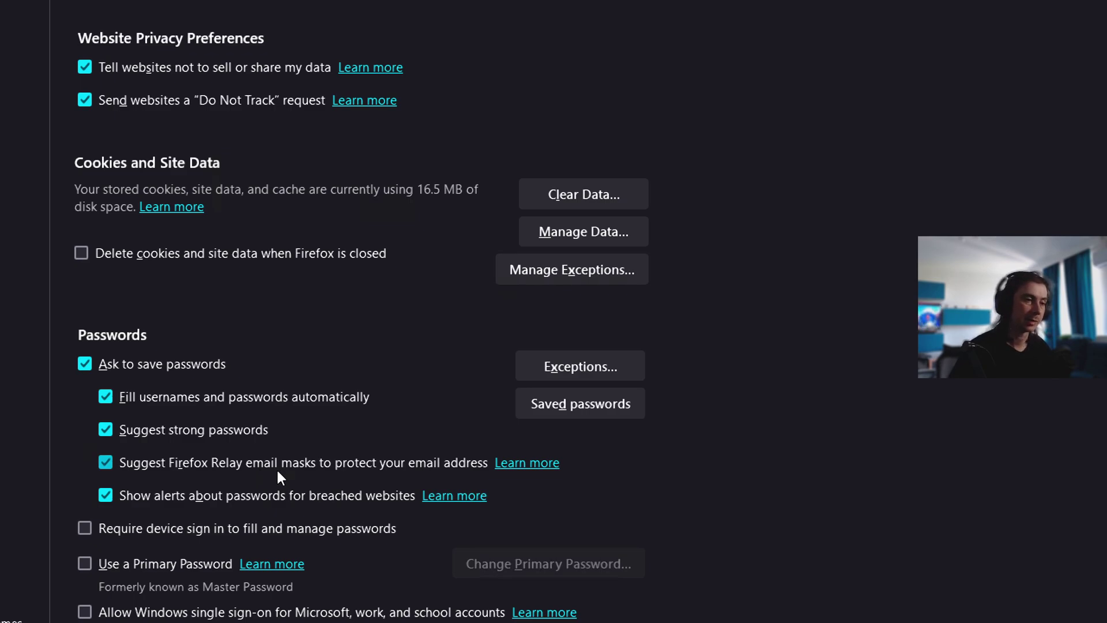
scroll(236, 507, "down", 1)
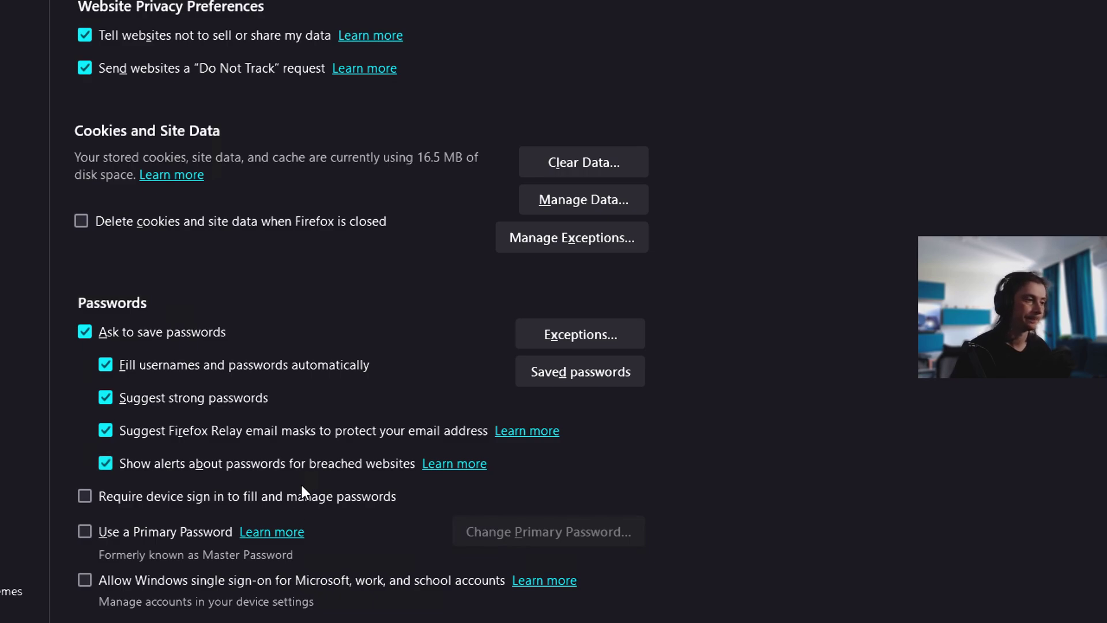
scroll(294, 519, "down", 1)
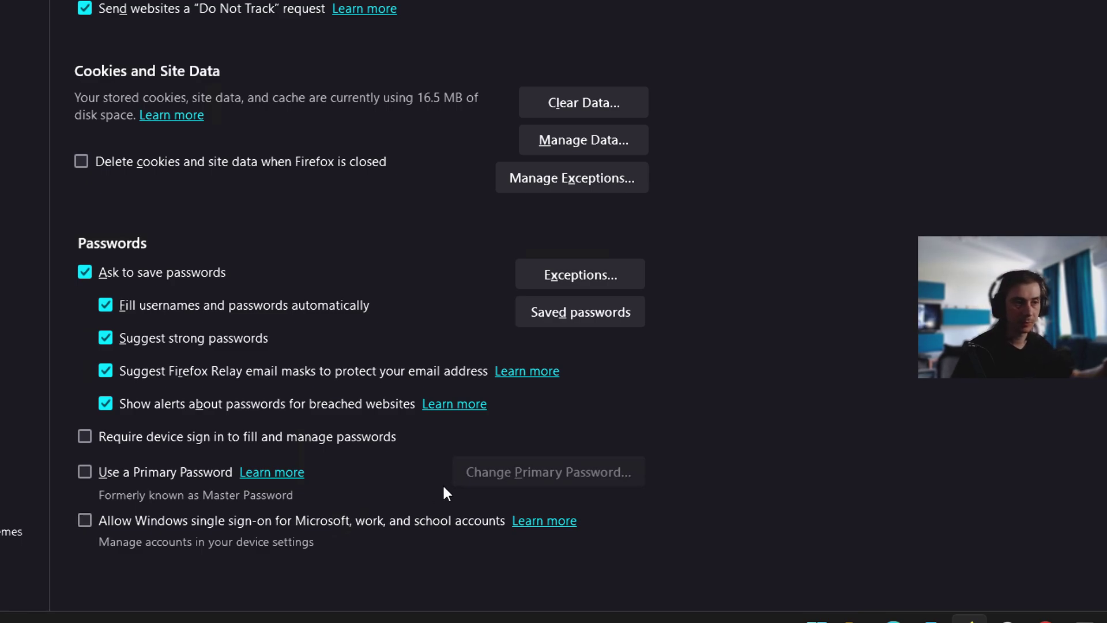
- Review the available choices for how Firefox handles browsing history without changing the selection
scroll(340, 506, "down", 10)
scroll(328, 488, "up", 3)
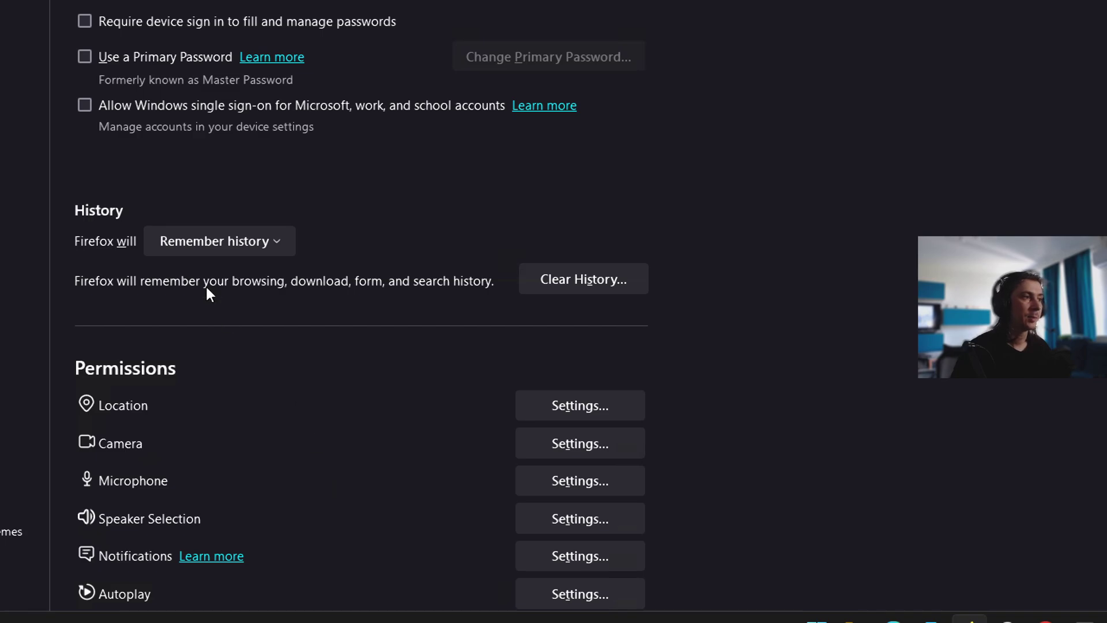
left_click(290, 243)
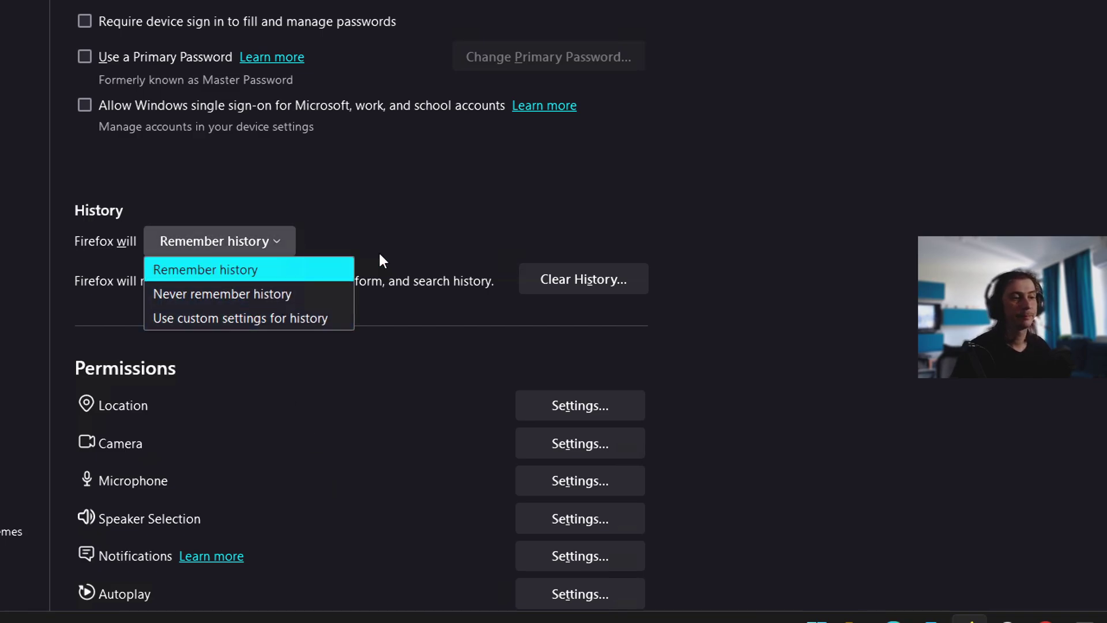
left_click(439, 229)
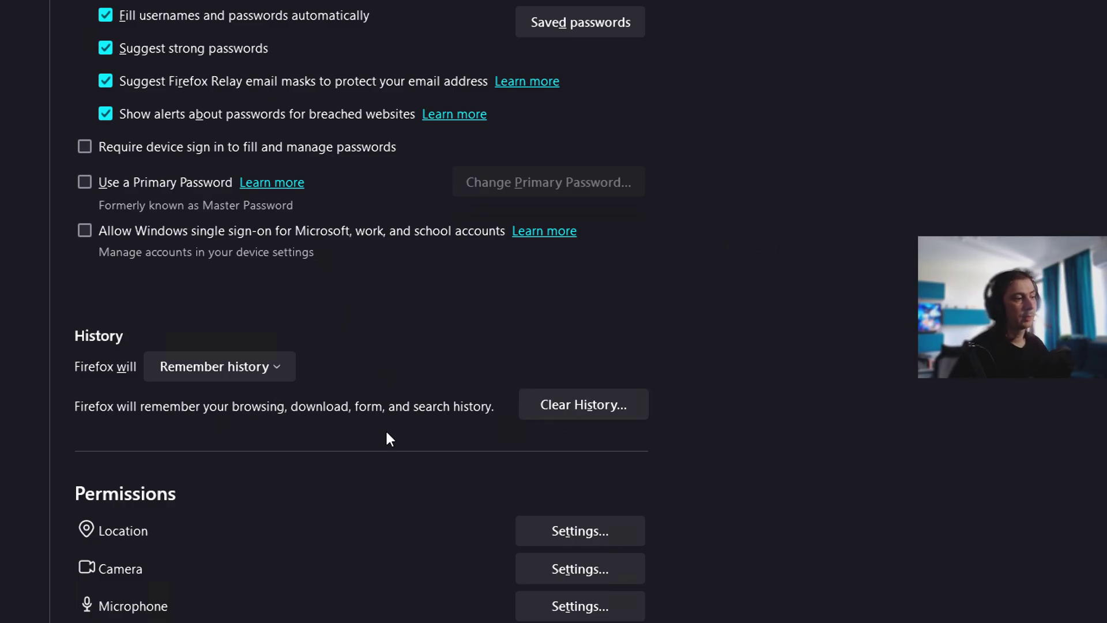
- Open the Location permission settings, try blocking new requests to access the location, and discard the change
scroll(417, 457, "down", 3)
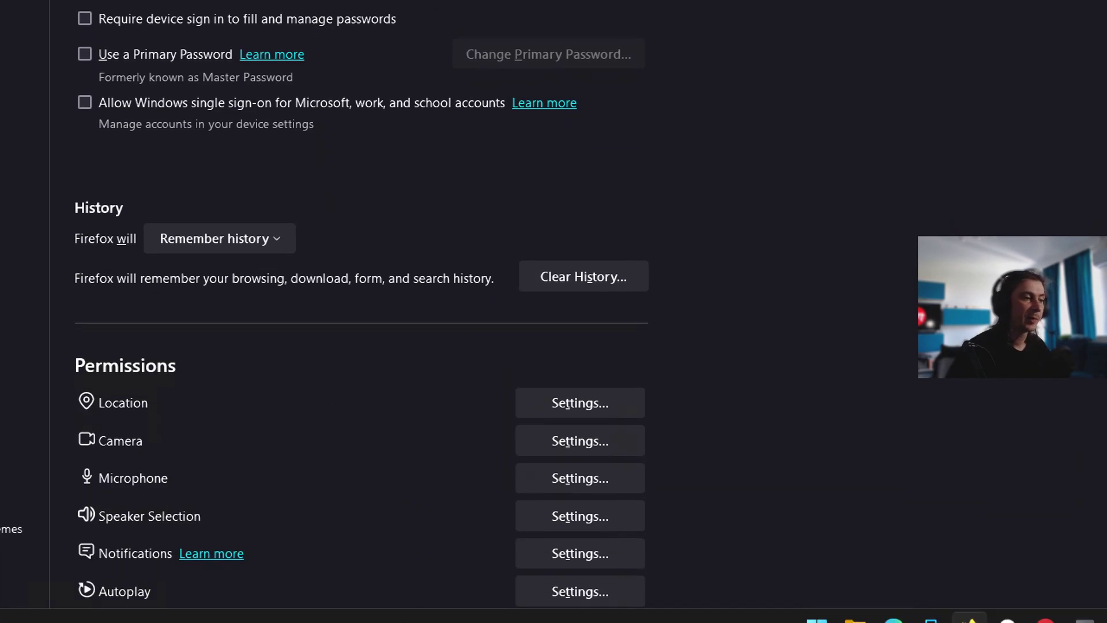
scroll(563, 363, "down", 8)
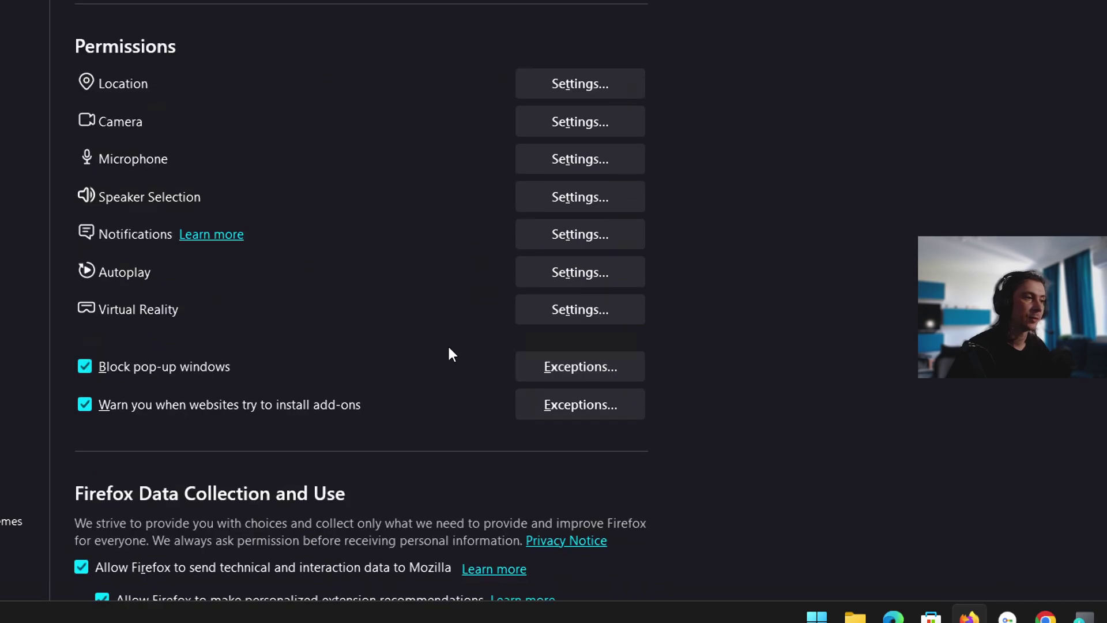
scroll(423, 295, "up", 3)
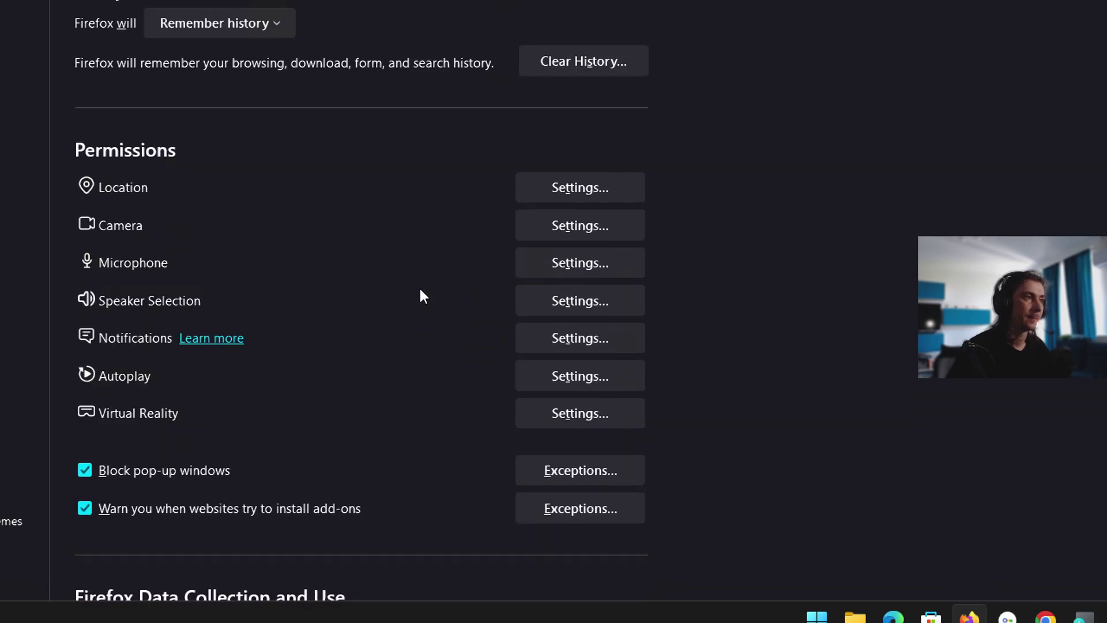
left_click(541, 191)
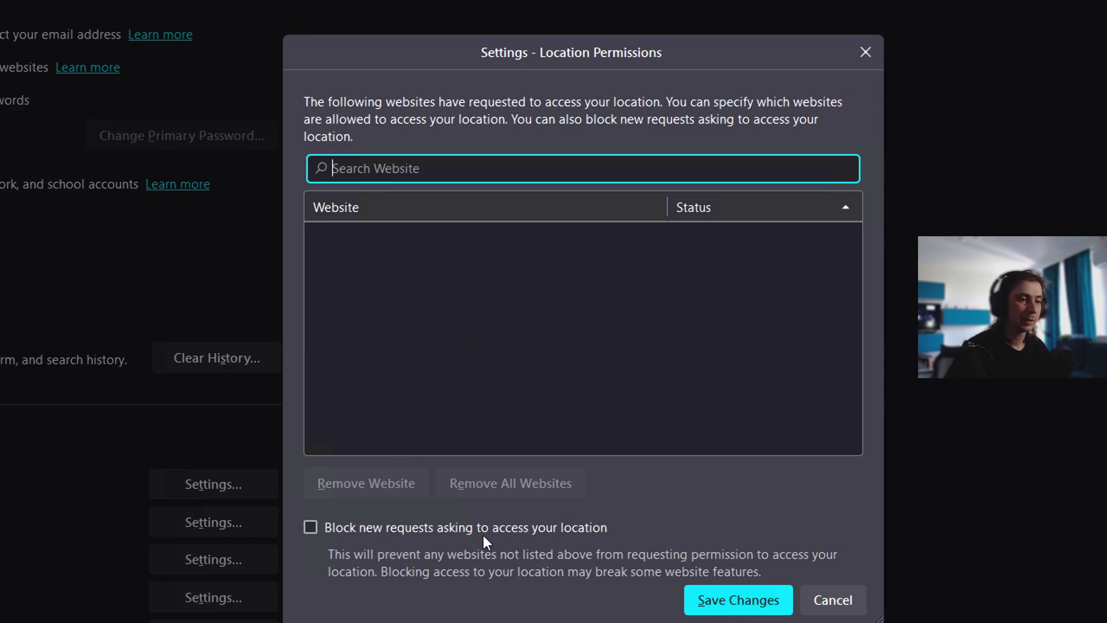
left_click(369, 531)
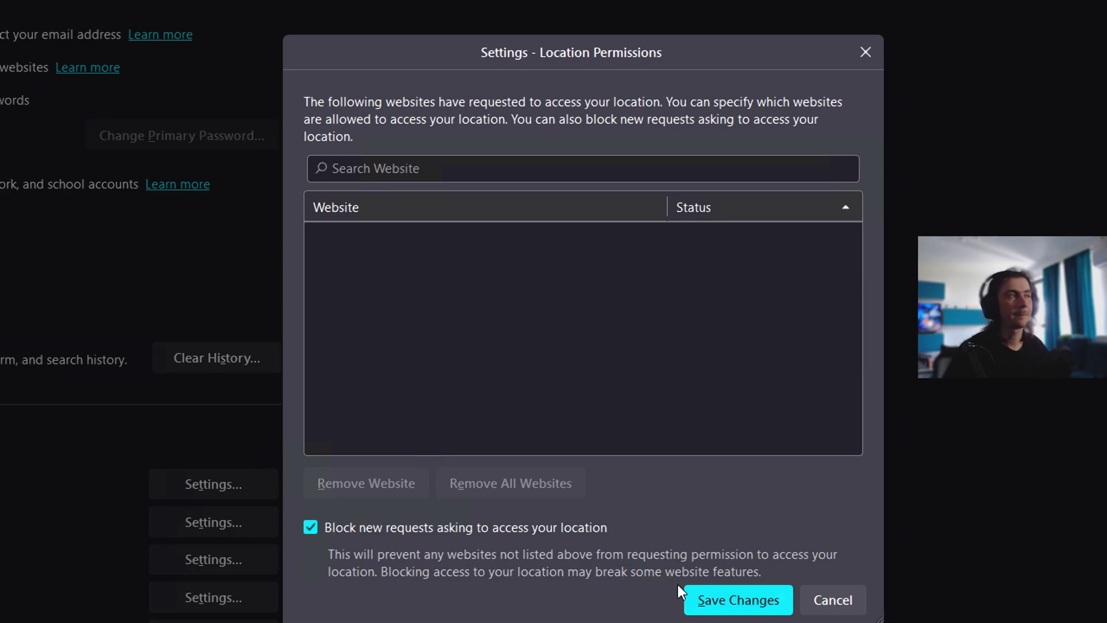
left_click(420, 529)
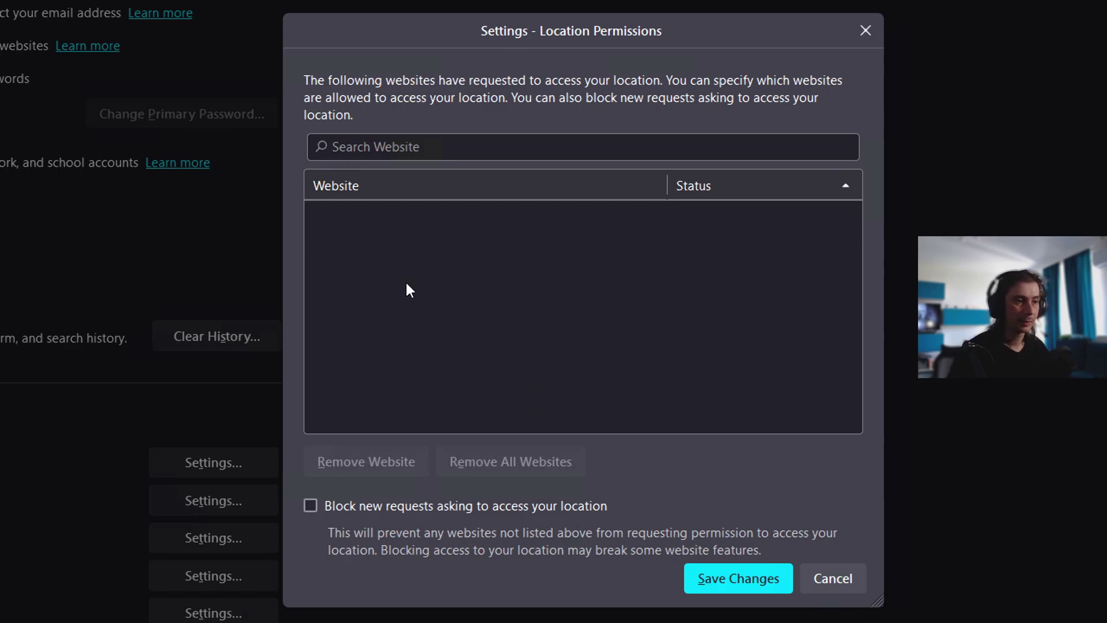
left_click(819, 577)
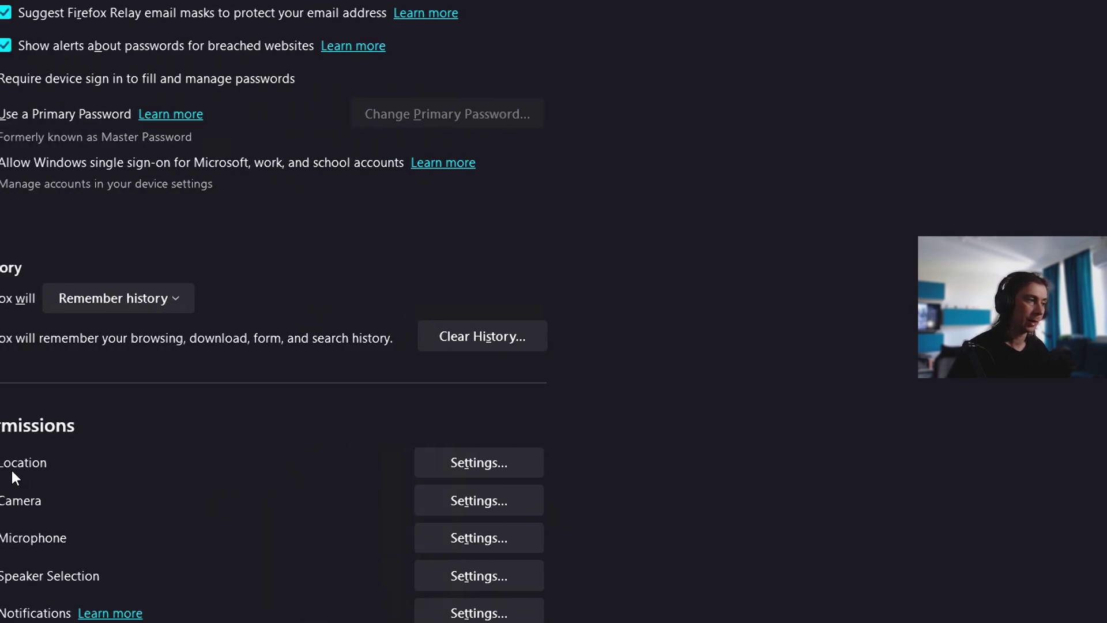
- Under Firefox Data Collection and Use, disallow sending technical and interaction data to Mozilla and allow sending backlogged crash reports
scroll(173, 537, "down", 2)
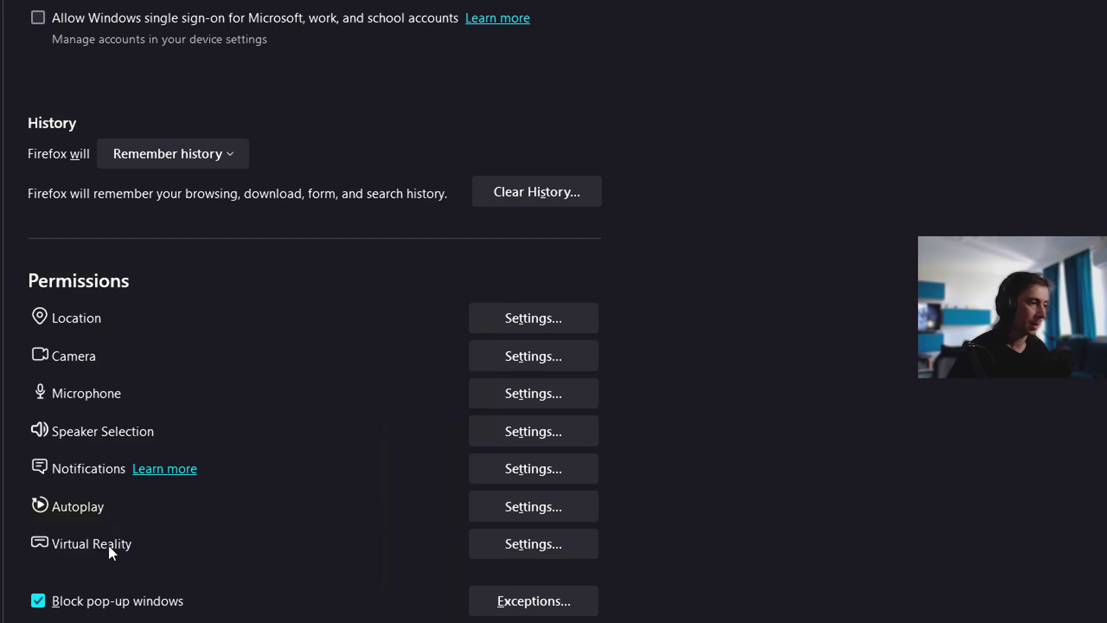
scroll(297, 459, "down", 2)
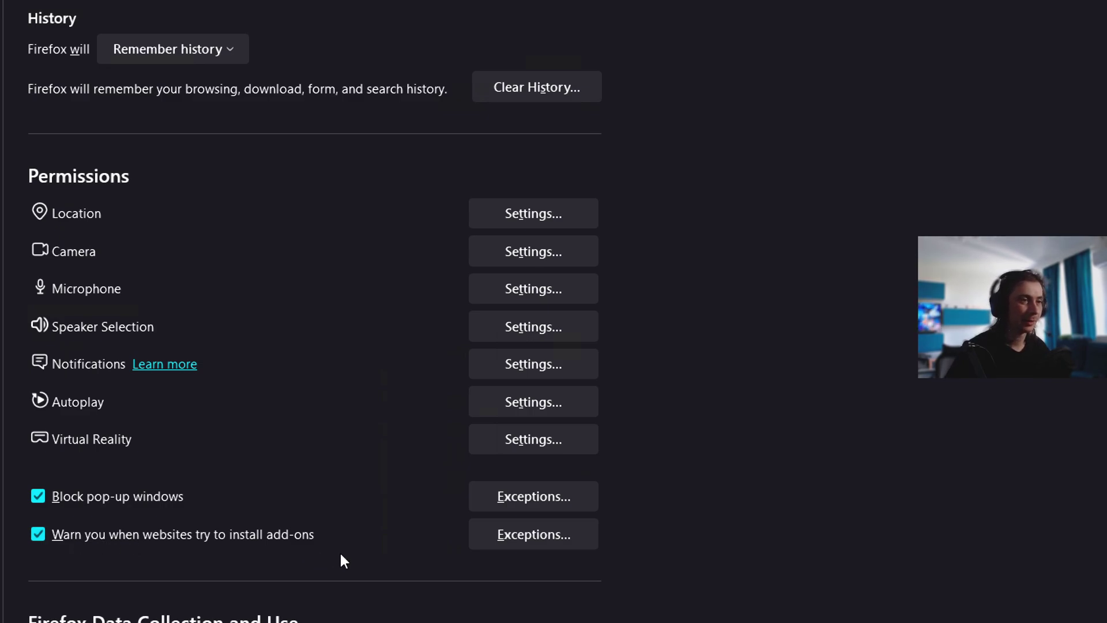
scroll(306, 554, "down", 2)
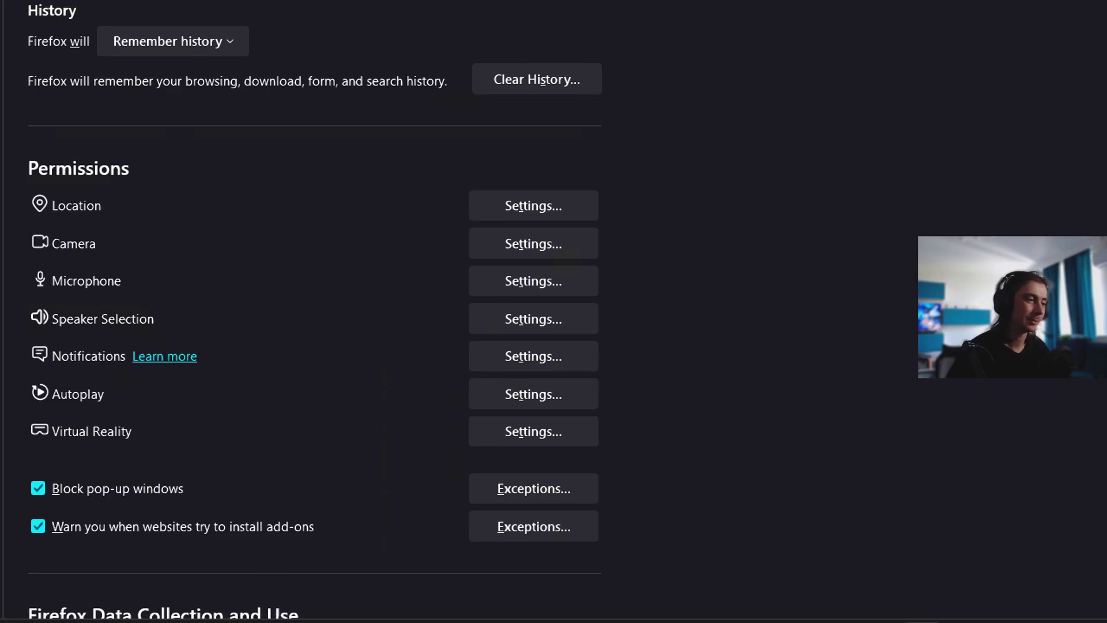
scroll(354, 264, "down", 6)
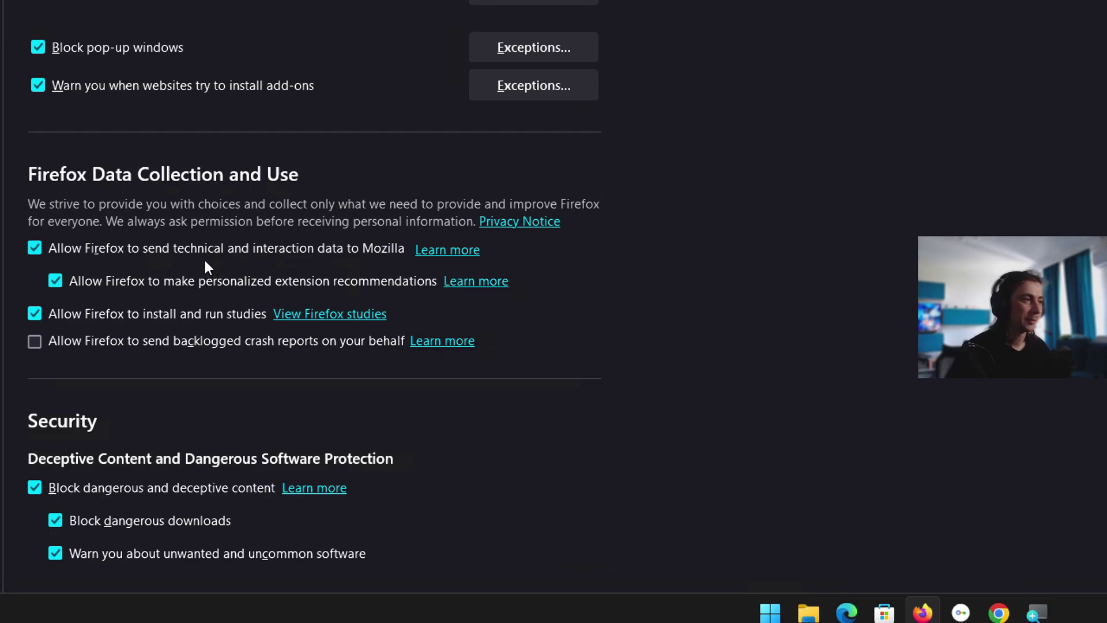
left_click(34, 247)
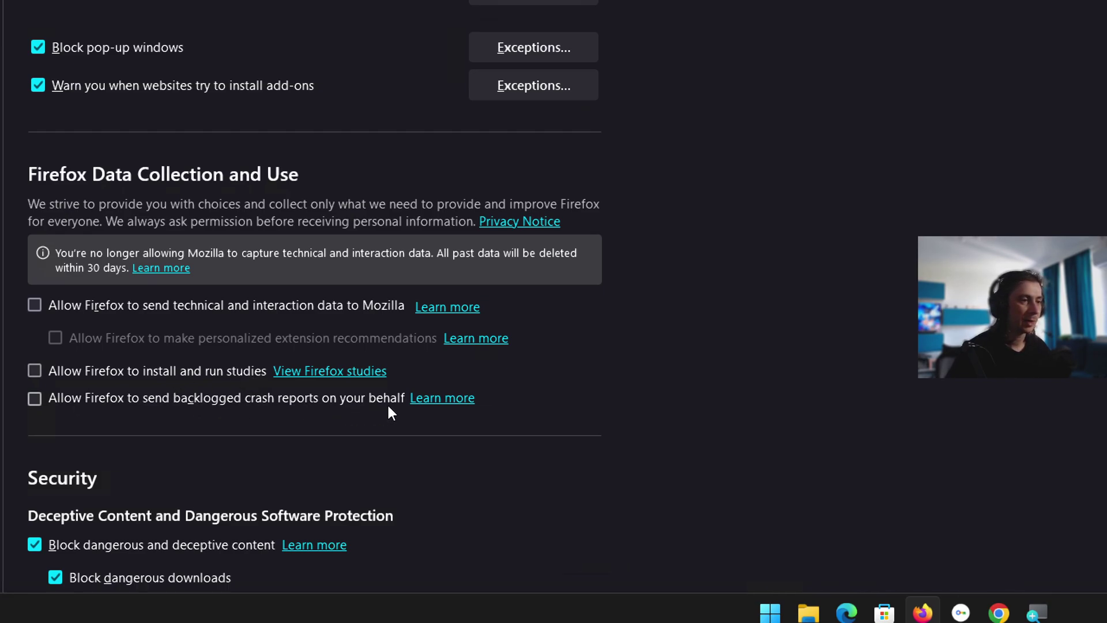
left_click(38, 403)
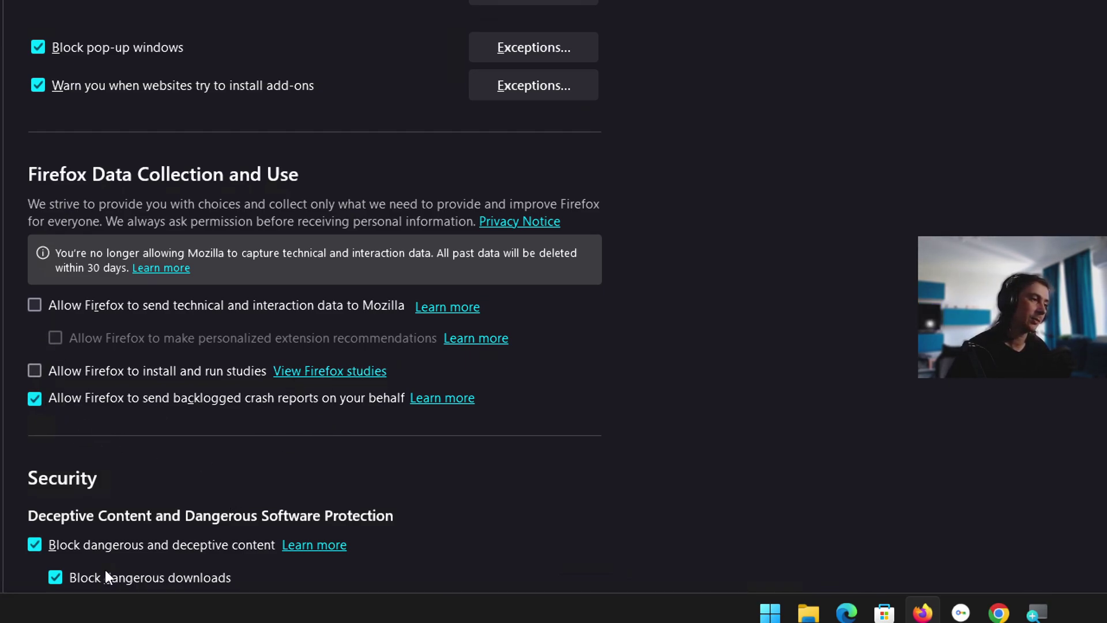
- Review the Security and Certificates options and enable HTTPS-Only Mode in all windows
scroll(239, 476, "down", 5)
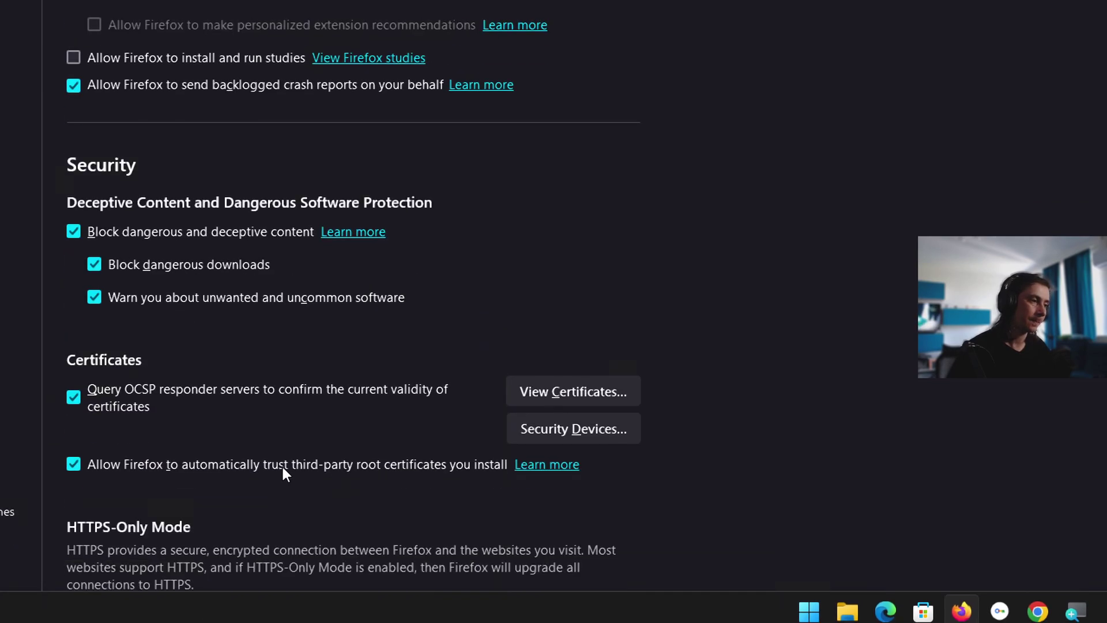
scroll(282, 466, "down", 2)
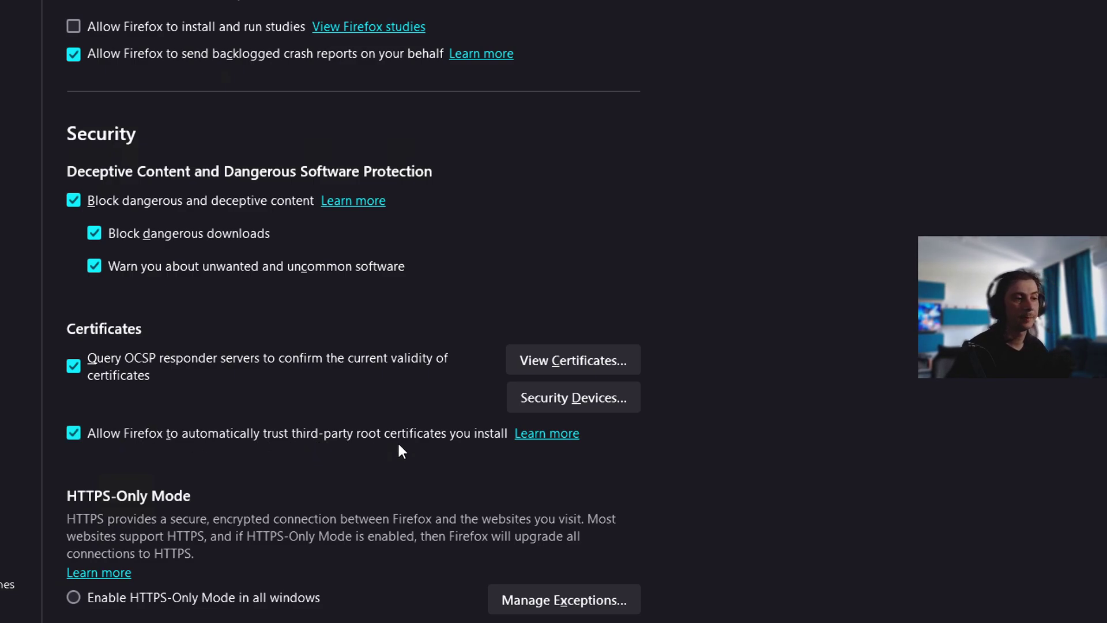
scroll(398, 447, "down", 5)
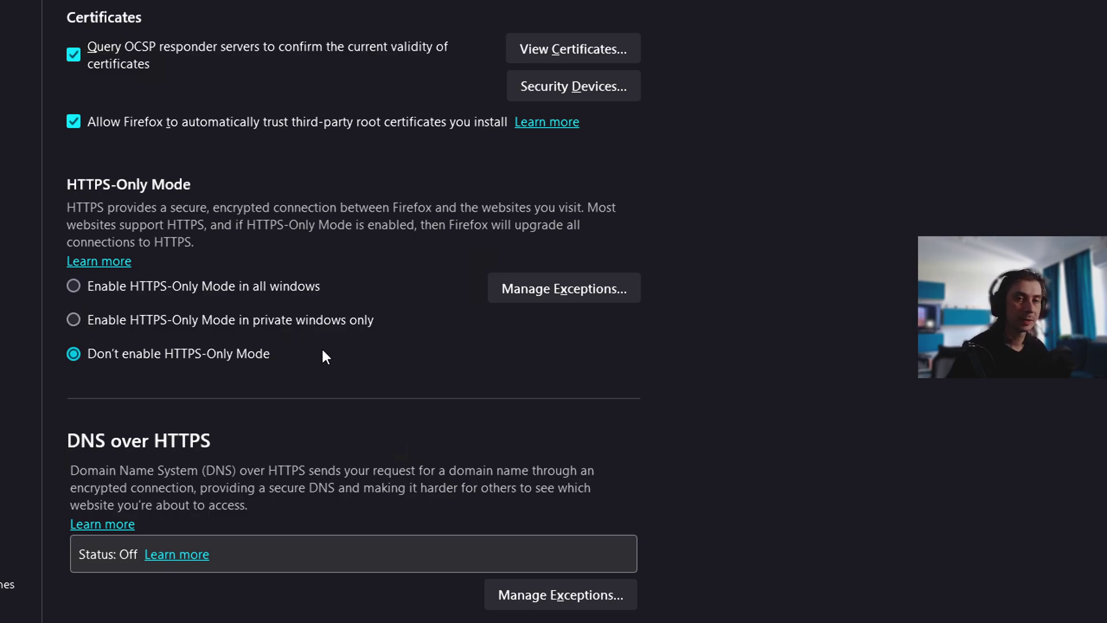
left_click(76, 287)
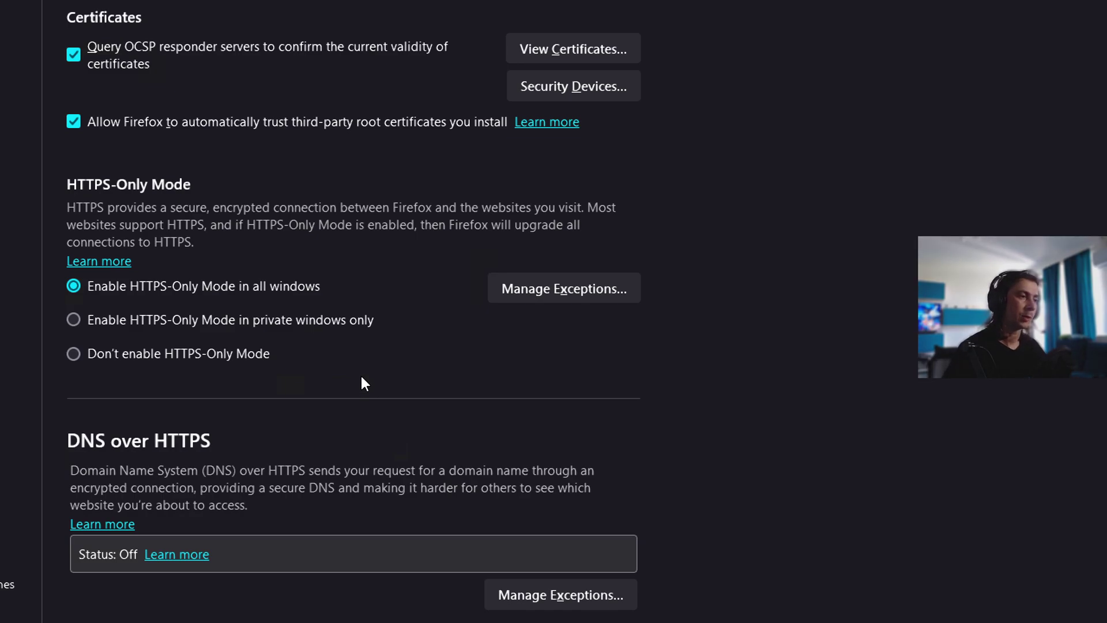
- Examine the DNS over HTTPS section, including its heading, description and status
scroll(814, 583, "down", 1)
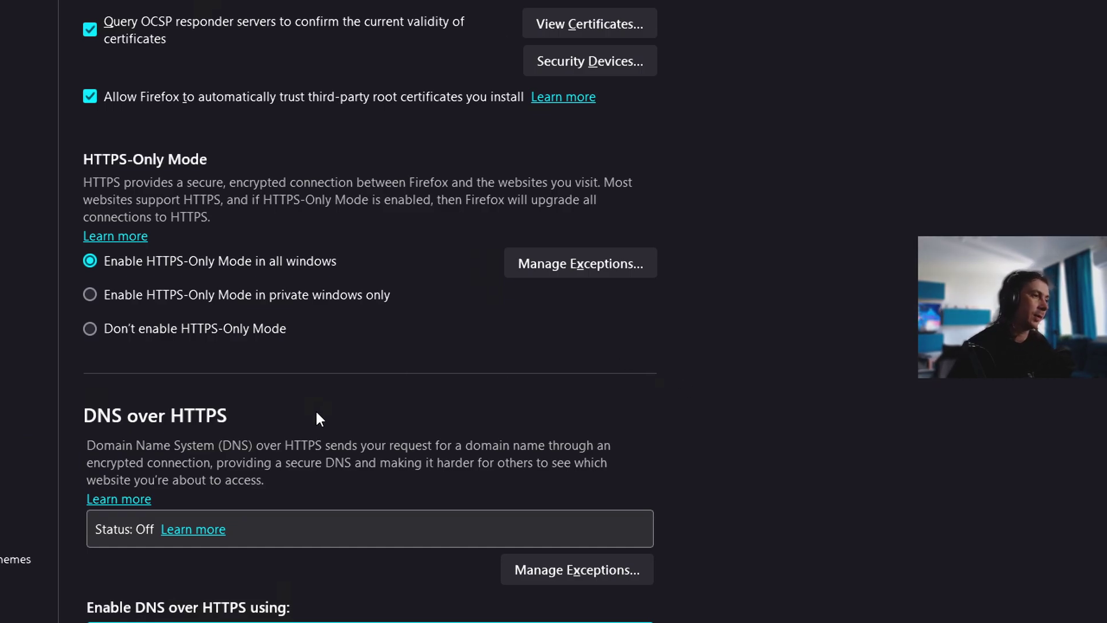
scroll(317, 415, "down", 3)
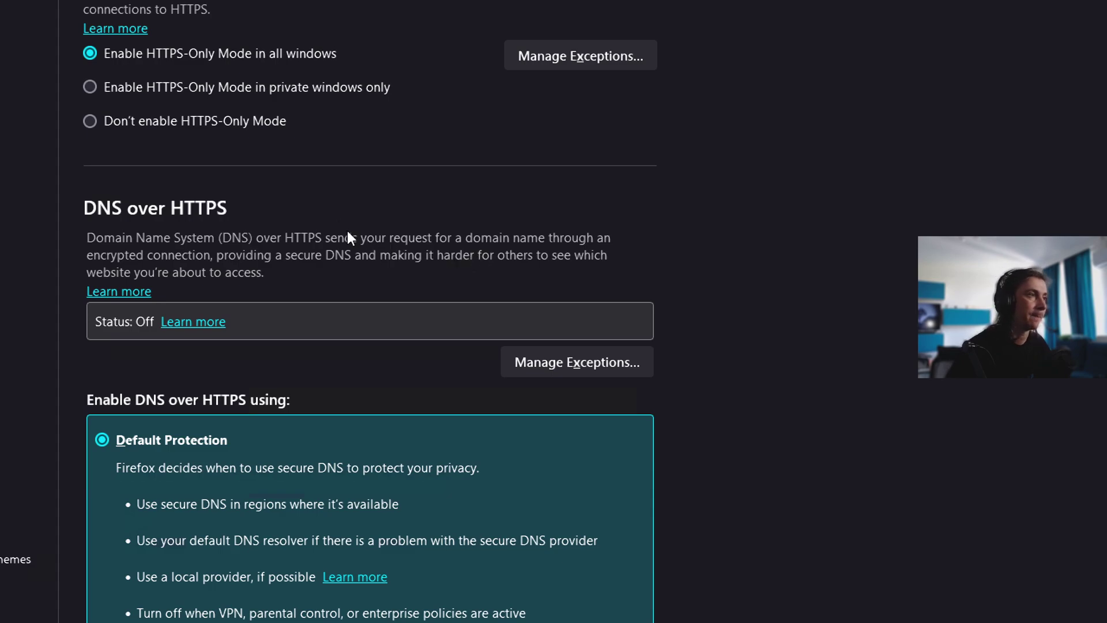
scroll(349, 236, "up", 4)
scroll(413, 519, "down", 1)
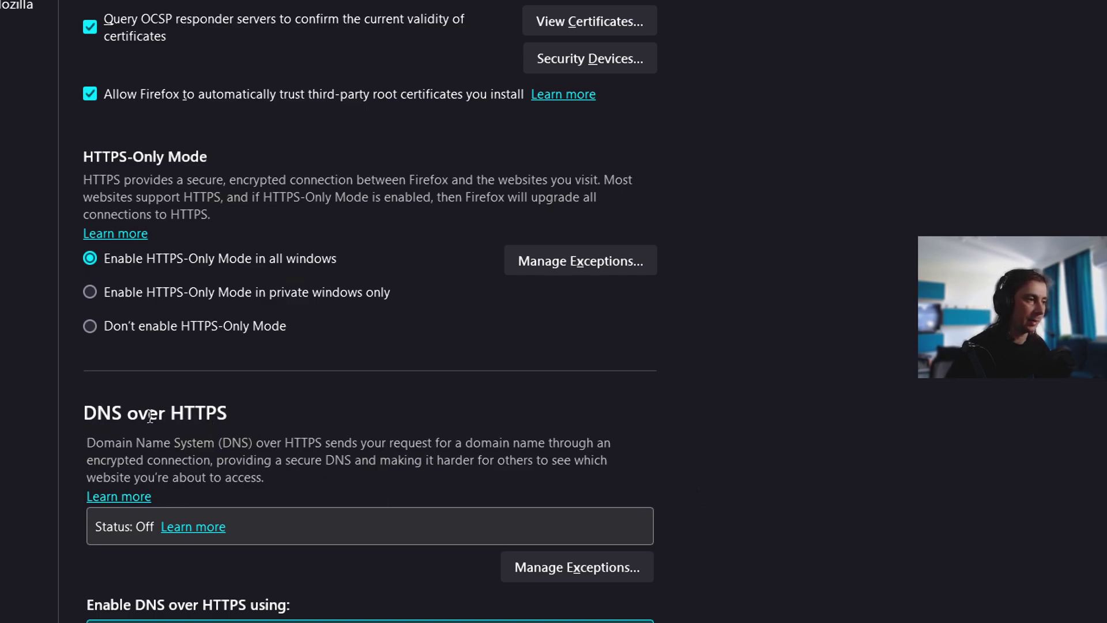
left_click_drag(164, 414, 227, 414)
left_click(287, 427)
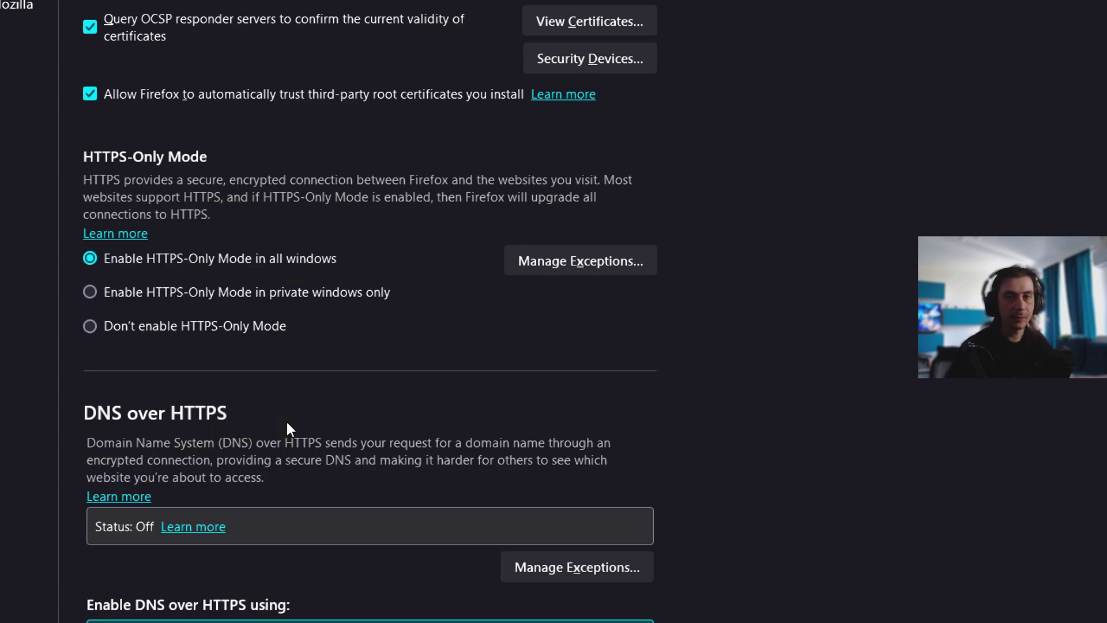
left_click_drag(230, 416, 84, 414)
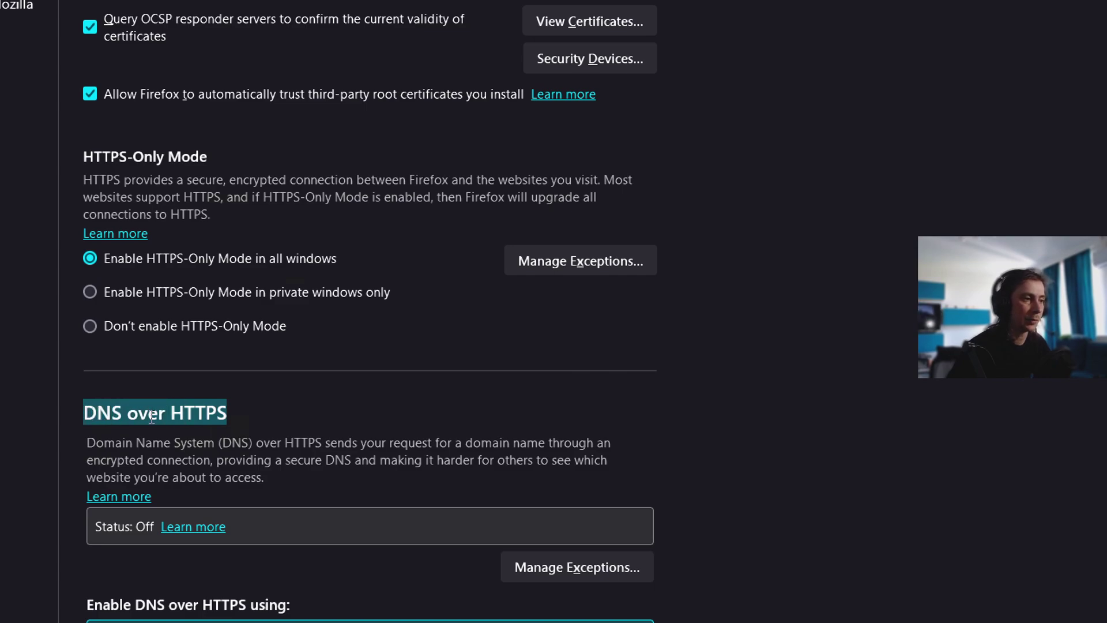
left_click(222, 420)
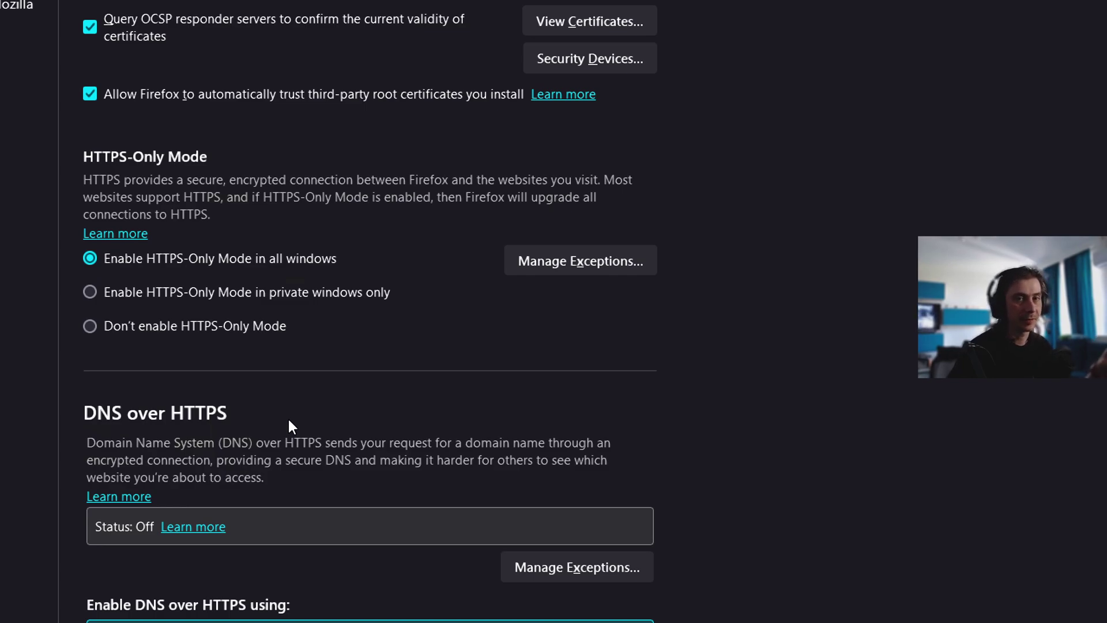
- Review the Default Protection details and set DNS over HTTPS to Increased Protection
scroll(311, 417, "down", 3)
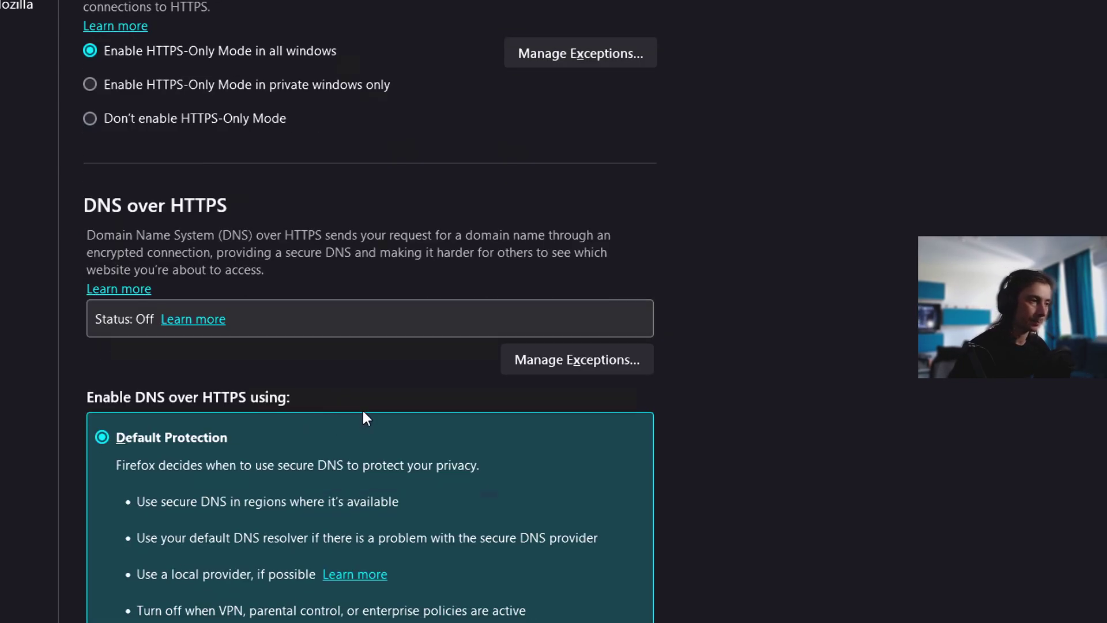
scroll(363, 416, "down", 2)
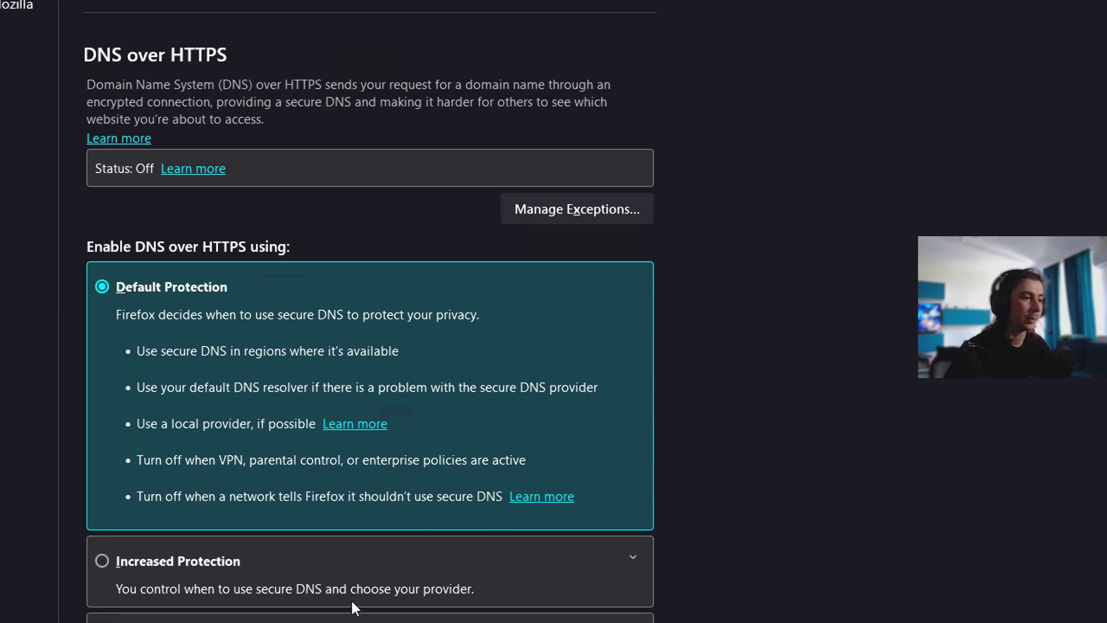
scroll(257, 542, "down", 3)
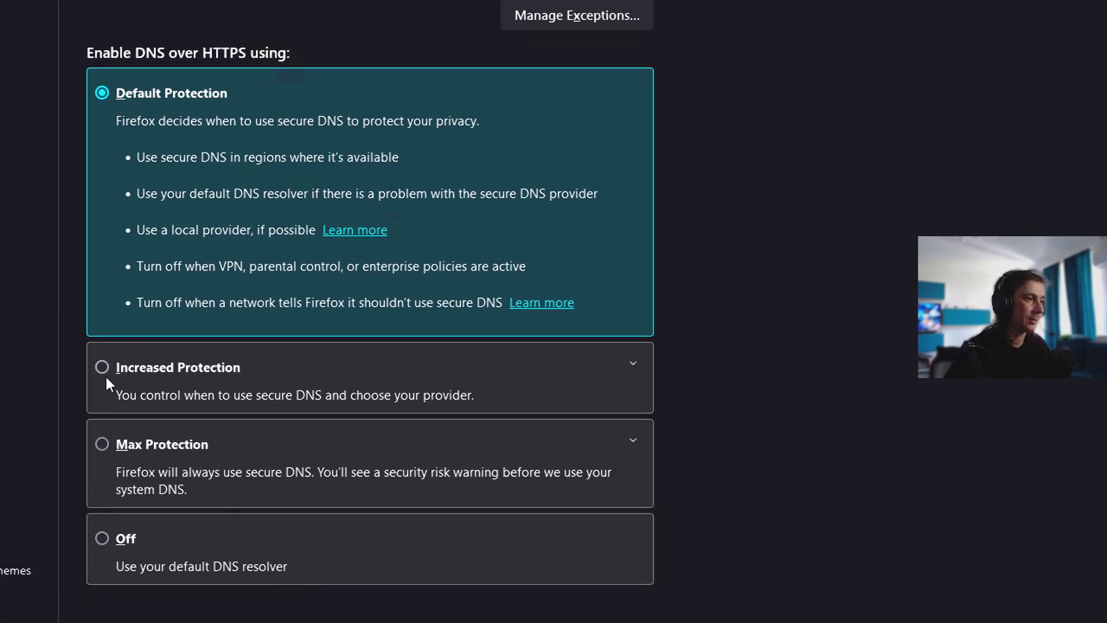
left_click(104, 369)
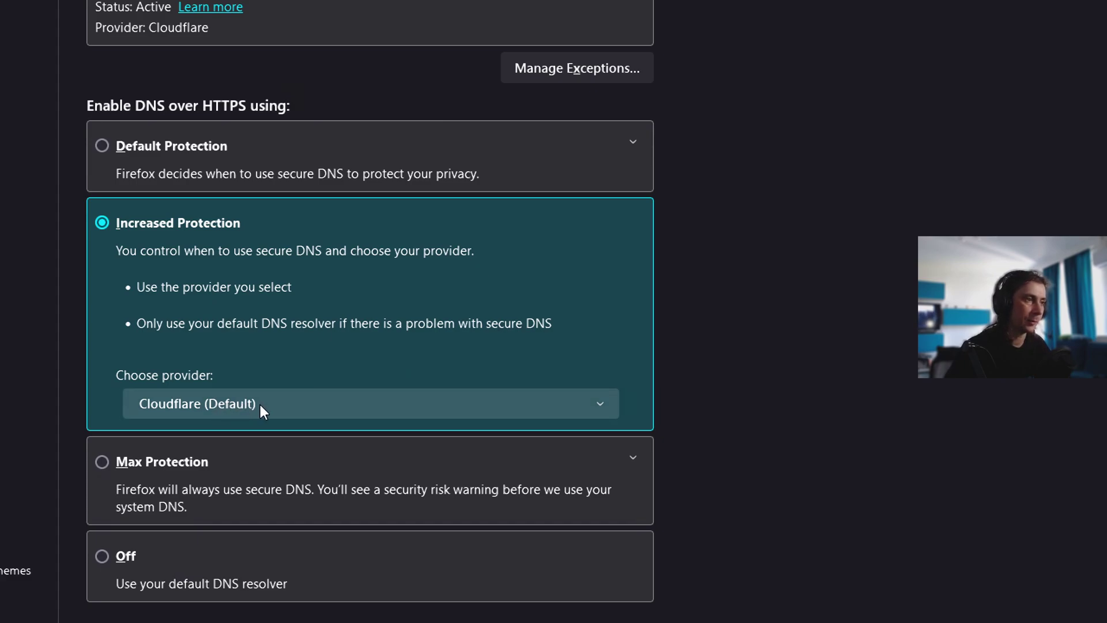
- Try Max Protection for DNS over HTTPS, return to Increased Protection and view its list of available providers
left_click(104, 462)
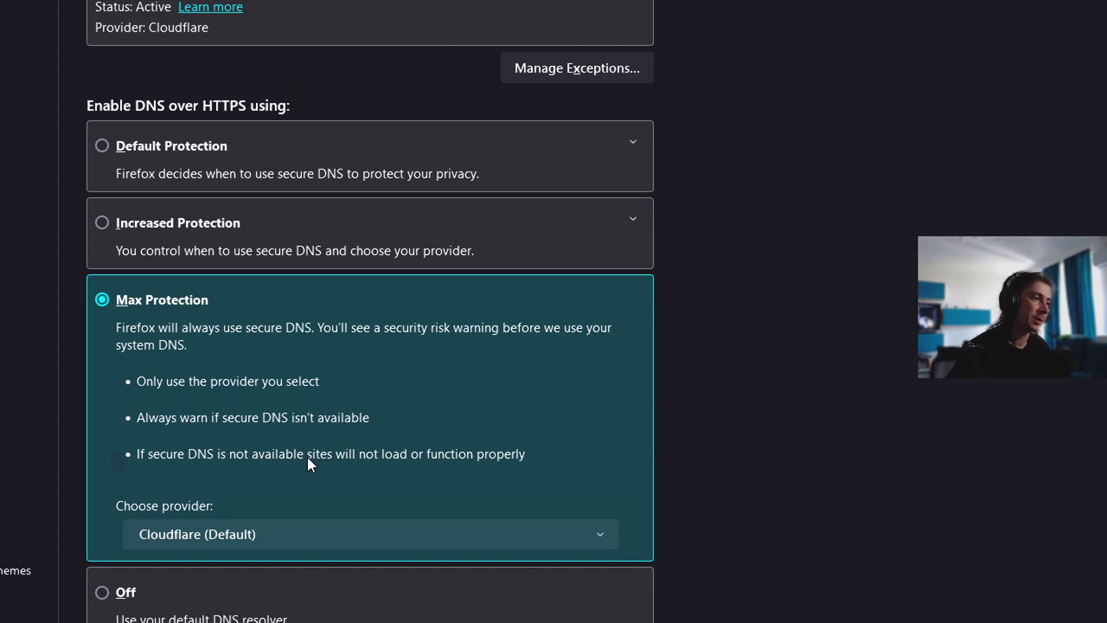
left_click(99, 226)
left_click(251, 402)
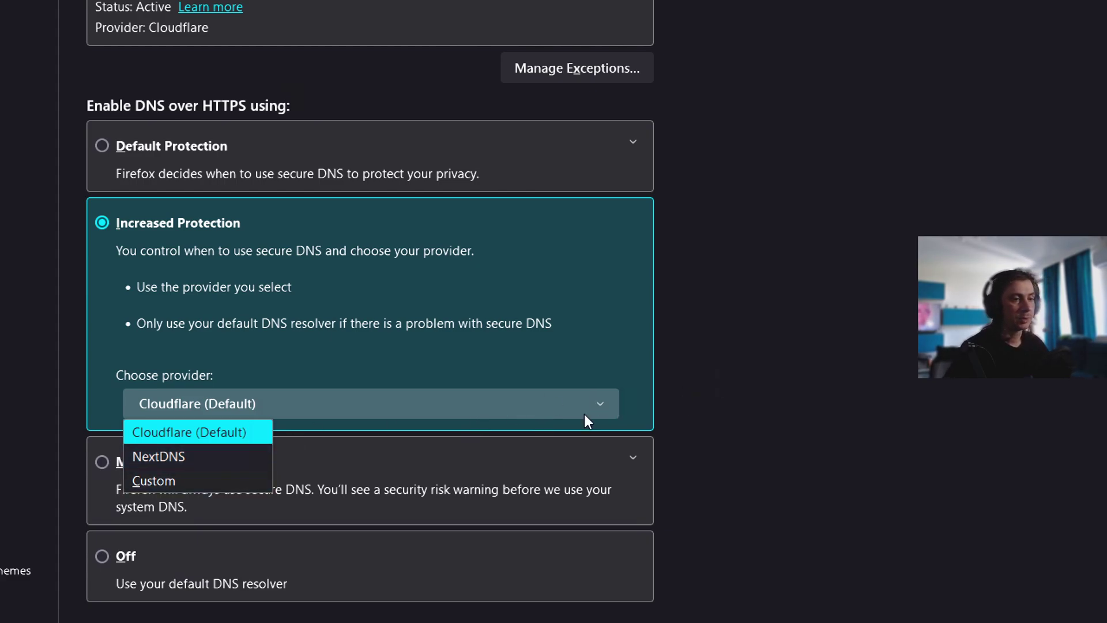
left_click(713, 407)
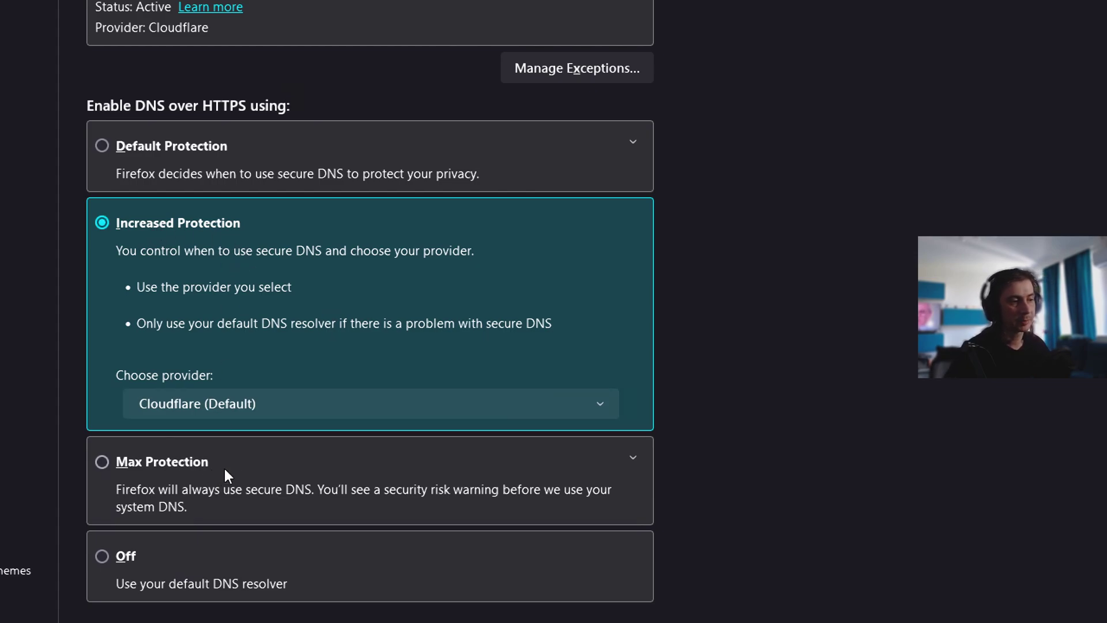
- Set DNS over HTTPS to Max Protection and review its details, the provider and the Off option
left_click(164, 462)
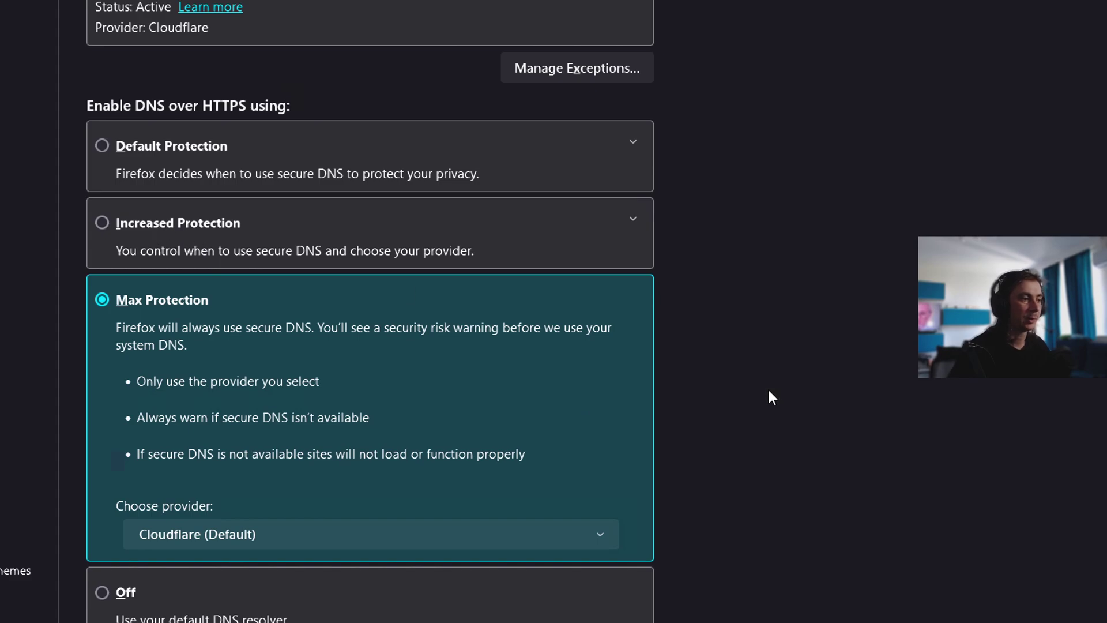
scroll(753, 415, "down", 1)
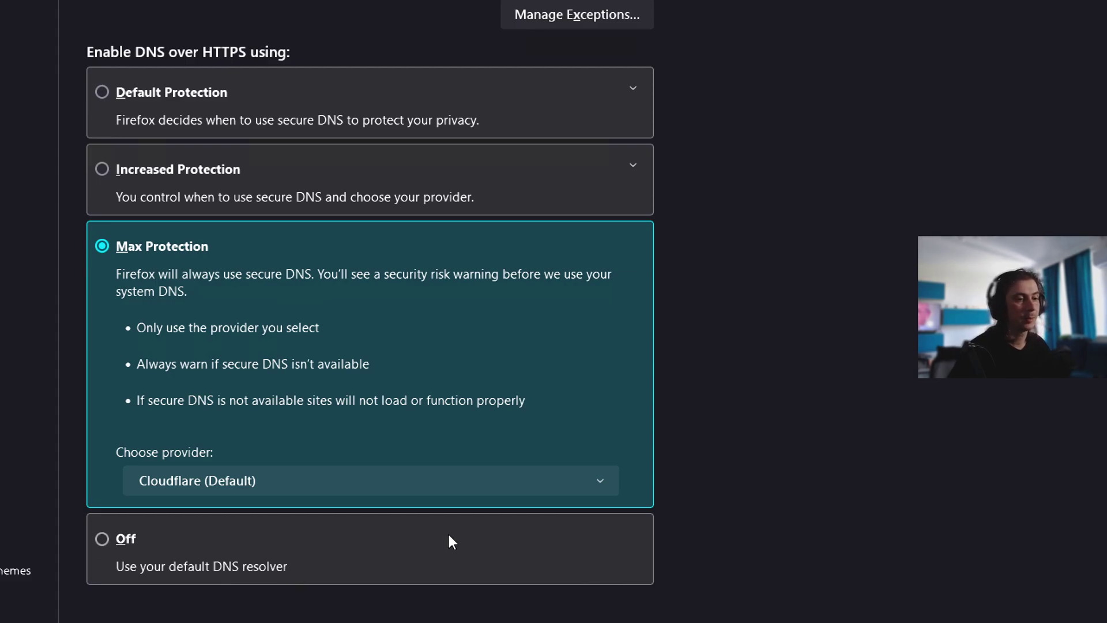
scroll(524, 570, "down", 1)
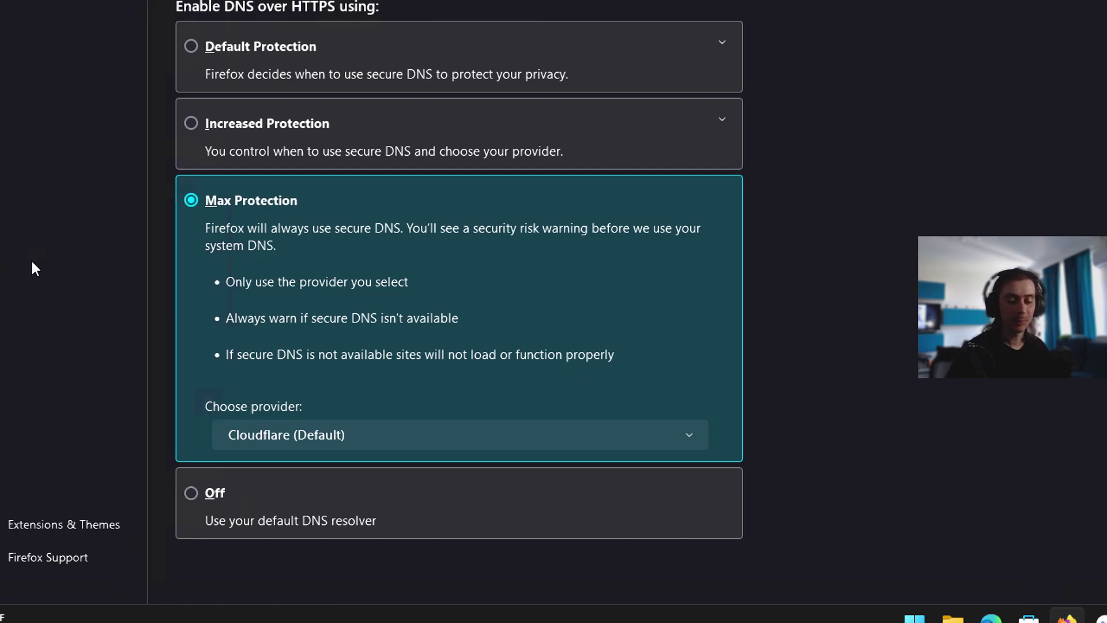
key("super+minus")
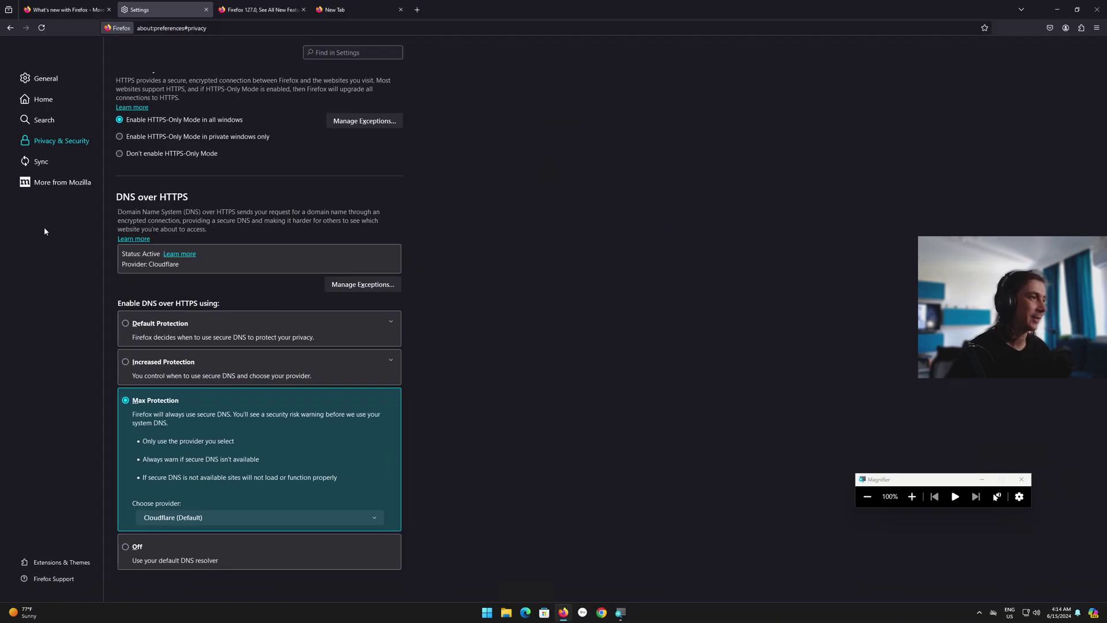
- Open the Sync settings, view the Mozilla account sign-in page and close it without signing in
left_click(52, 164)
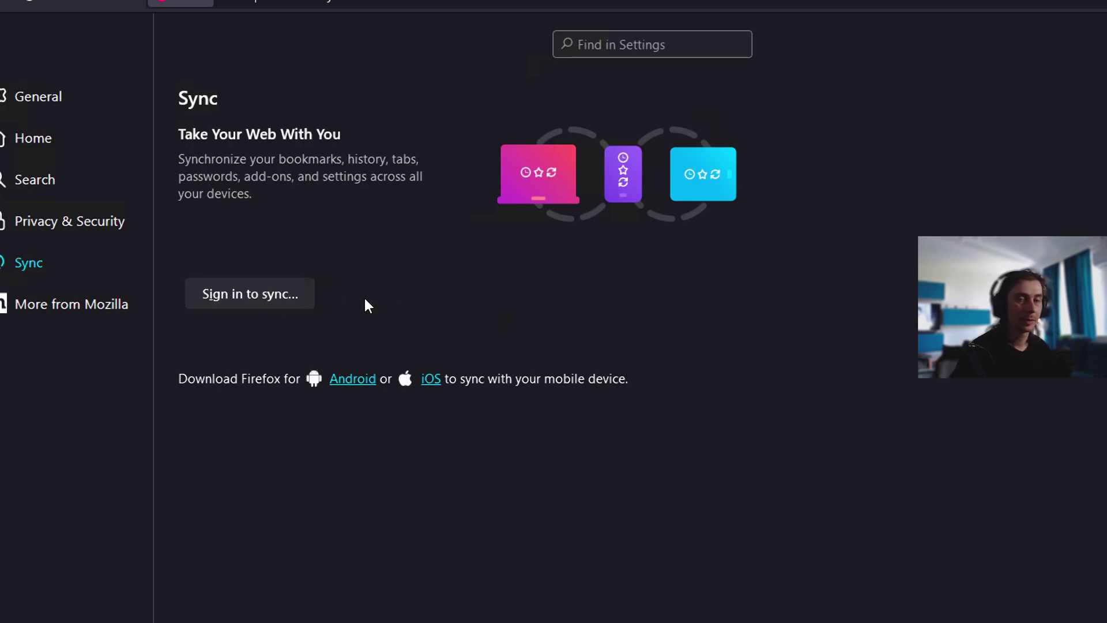
left_click(241, 298)
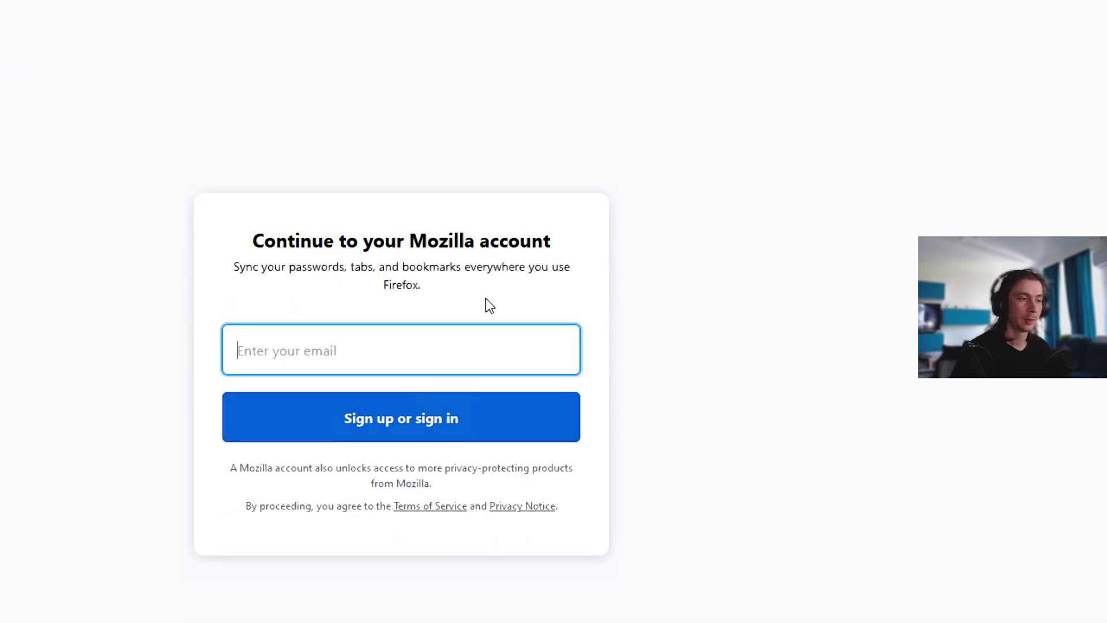
key("super+minus")
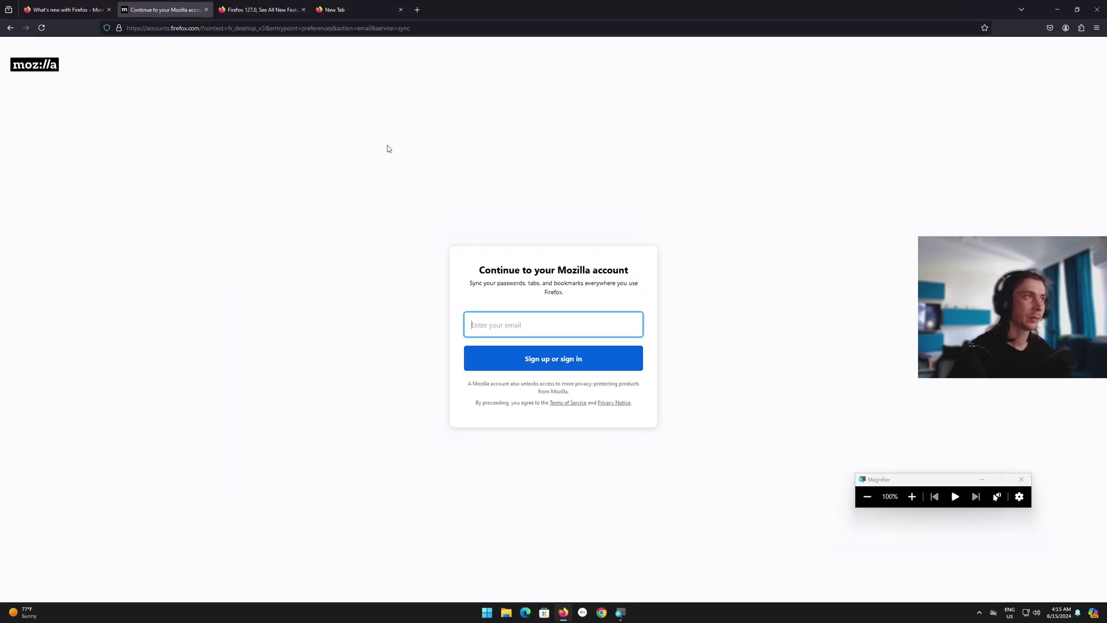
left_click(206, 10)
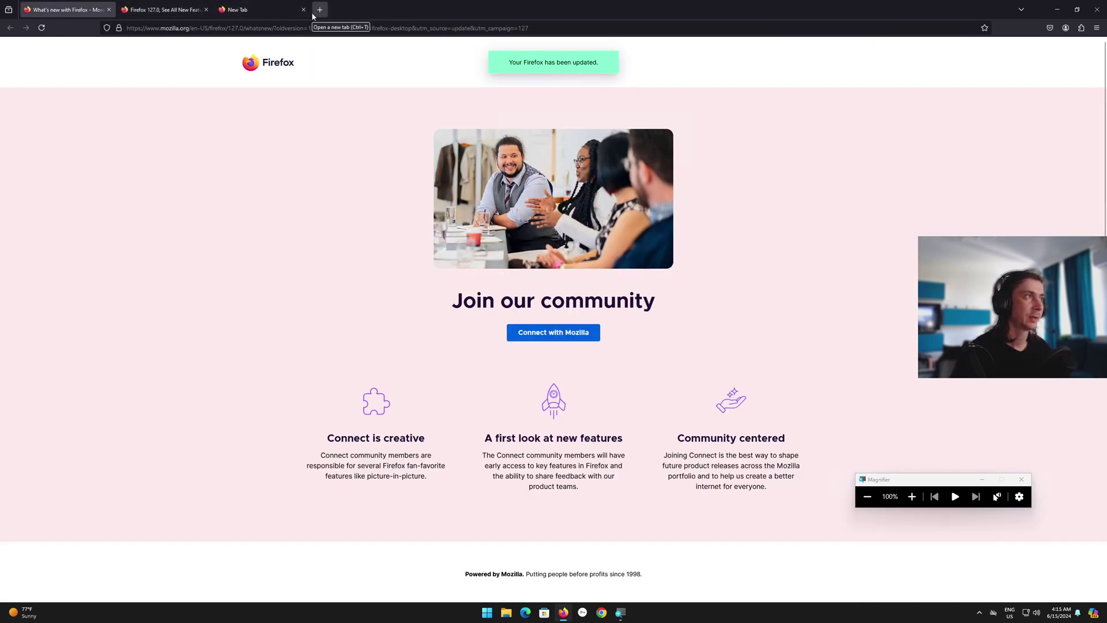
- Reopen the browser settings and go back to the Sync page
left_click(1097, 28)
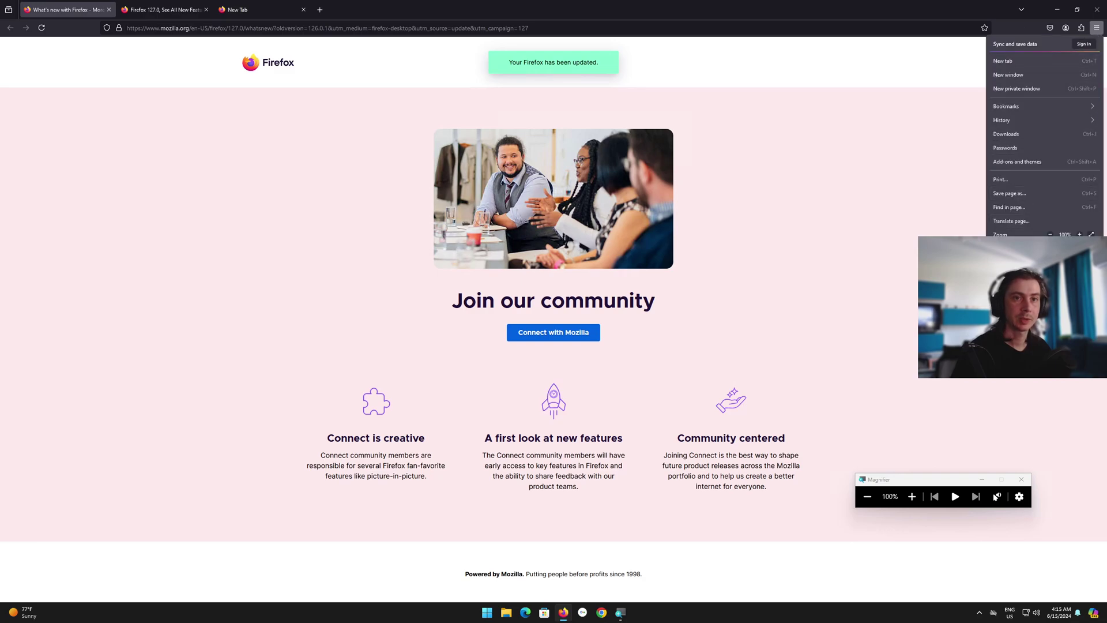
left_click(1007, 252)
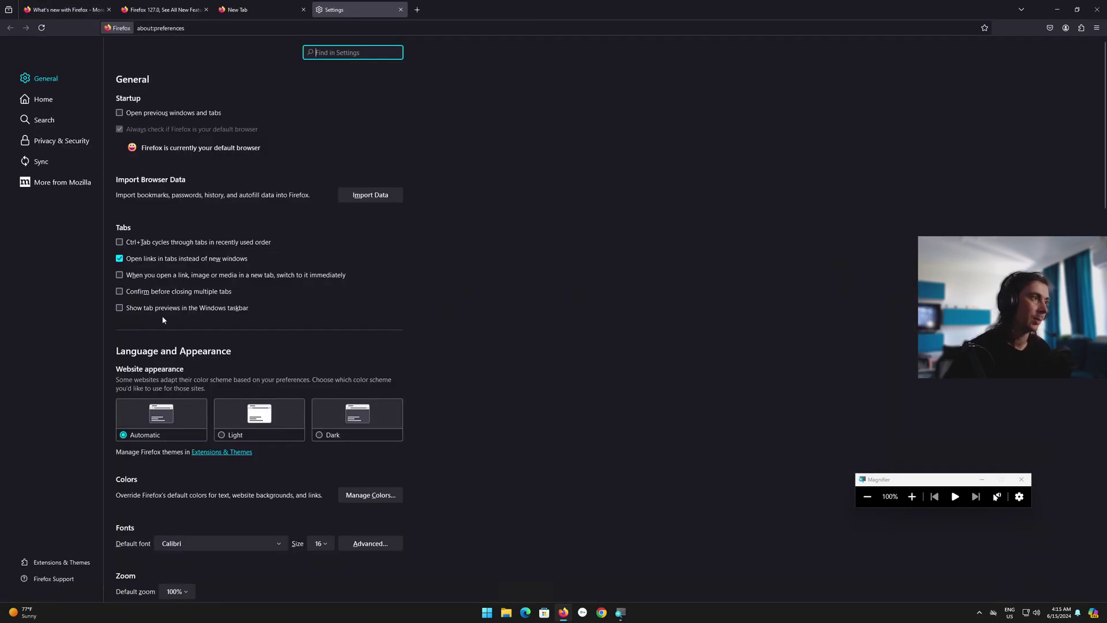
left_click(42, 161)
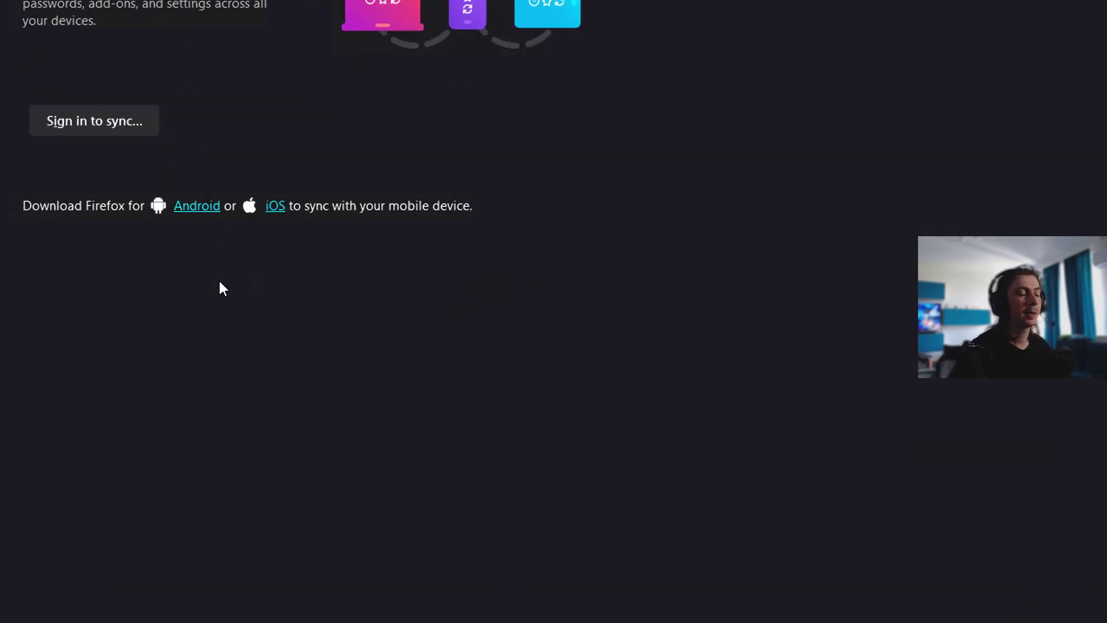
key("super")
left_click(265, 253)
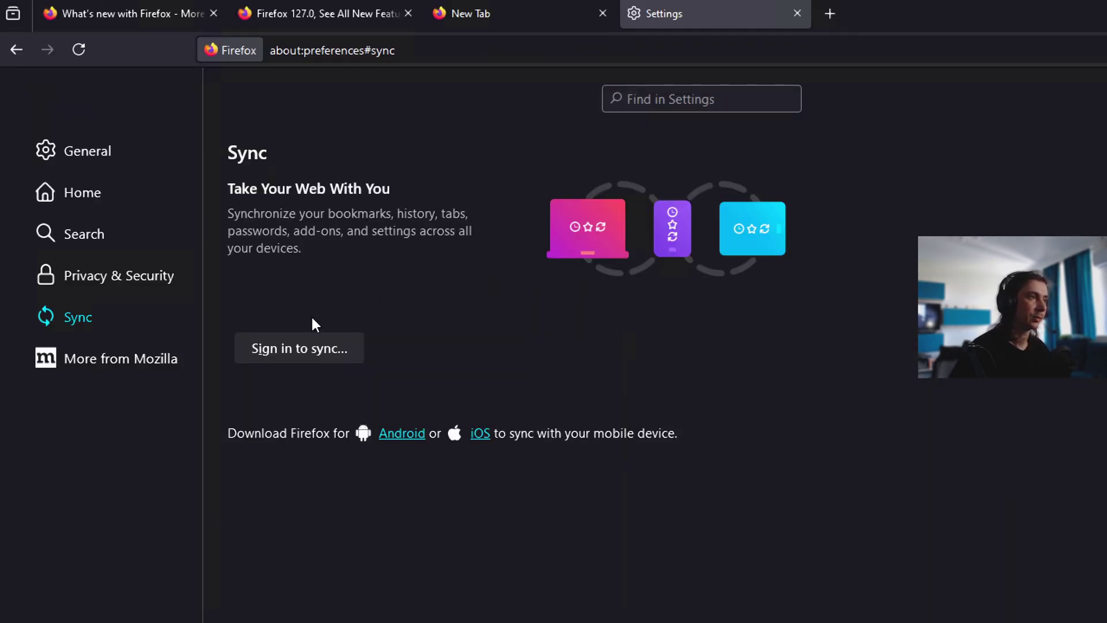
- Open the More from Mozilla page and read the Mozilla Monitor description
left_click(62, 354)
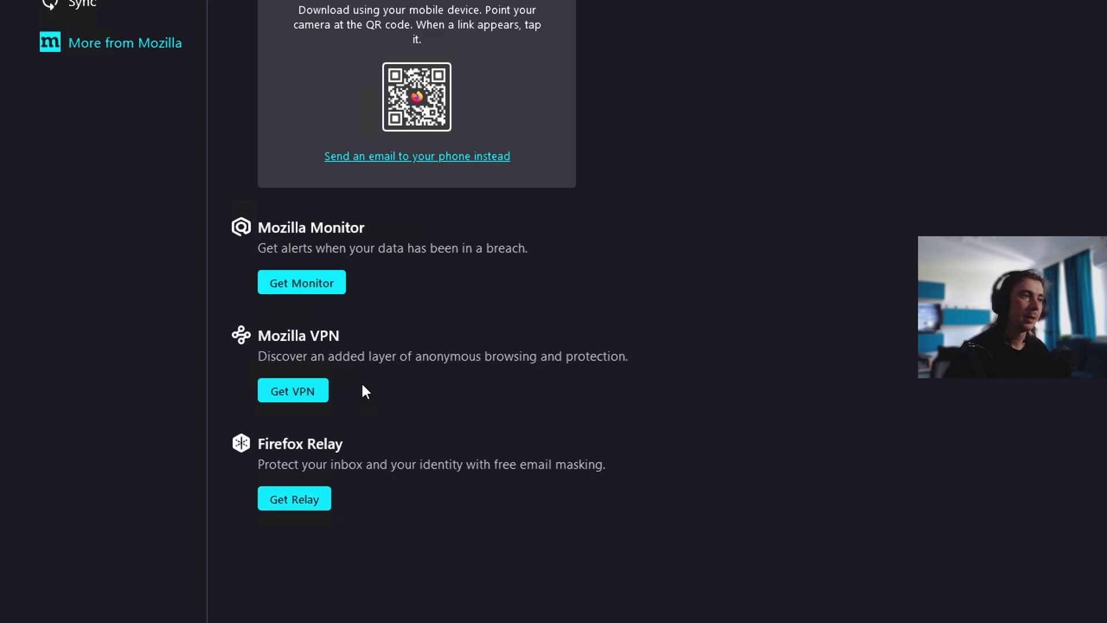
left_click_drag(273, 250, 555, 259)
scroll(556, 253, "up", 1)
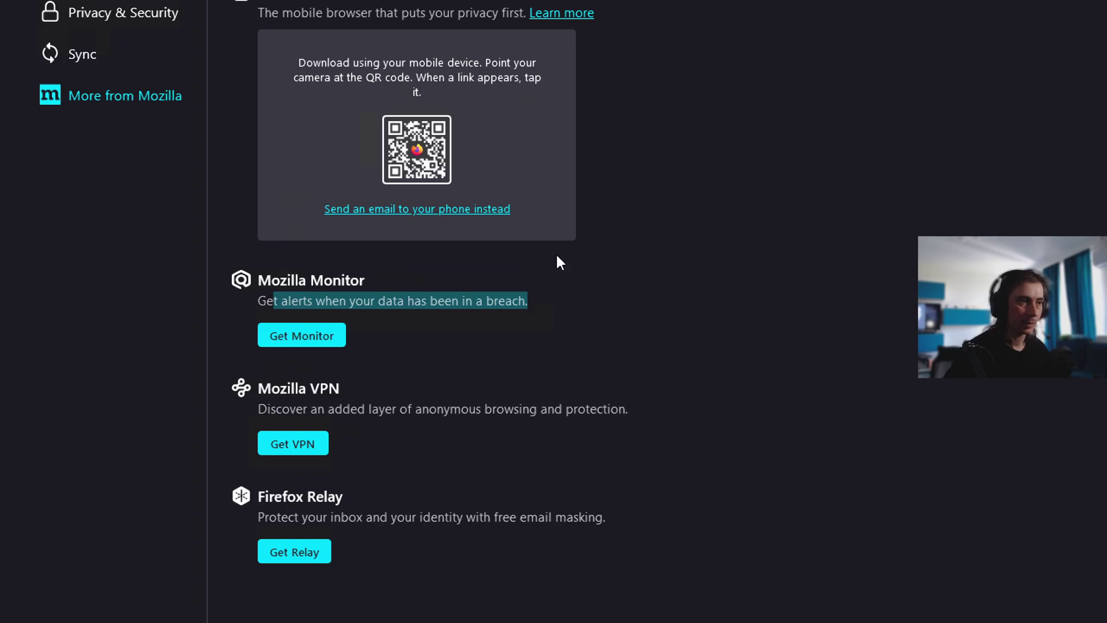
left_click(560, 295)
left_click_drag(410, 313, 531, 318)
left_click(474, 376)
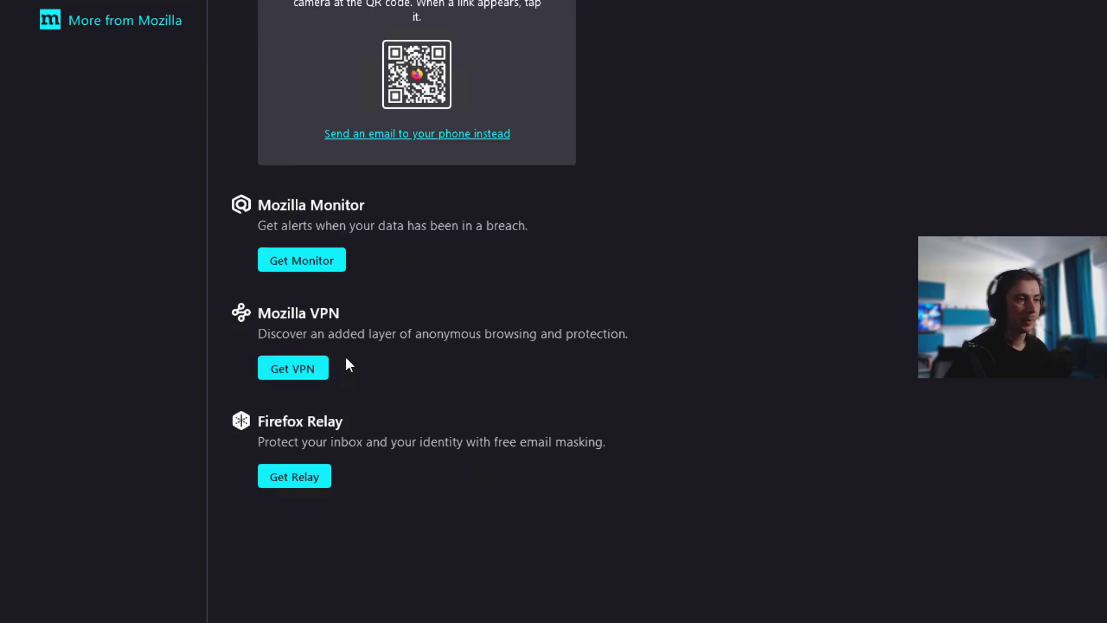
- Read the Mozilla VPN and Firefox Relay descriptions on the More from Mozilla page
left_click_drag(340, 337, 592, 337)
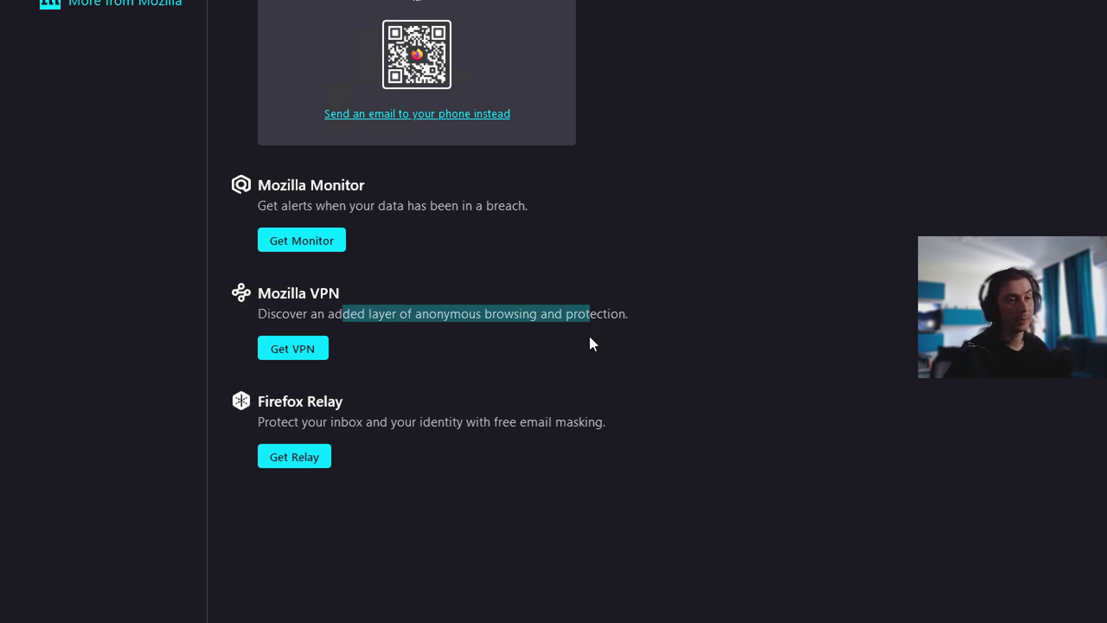
left_click(406, 322)
left_click_drag(277, 312, 634, 322)
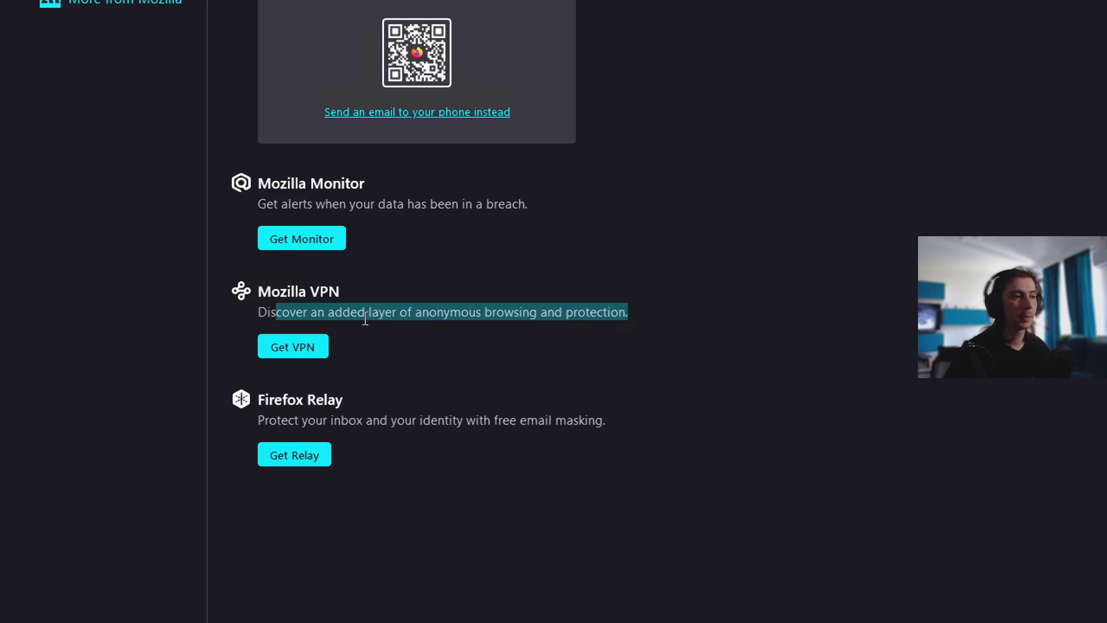
left_click_drag(282, 420, 599, 420)
left_click(627, 503)
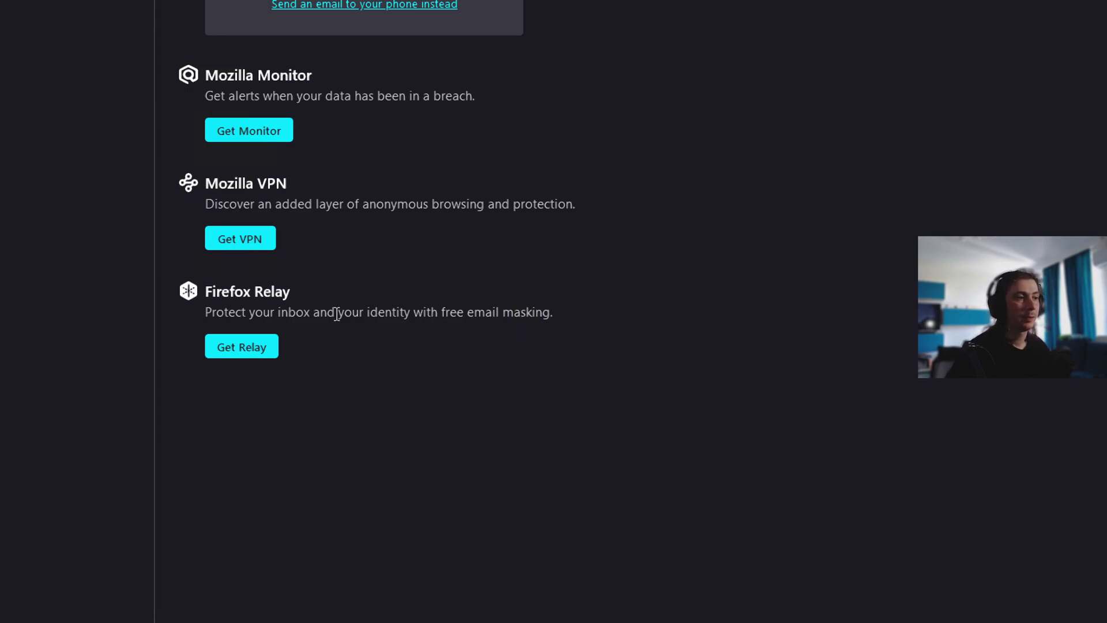
left_click_drag(270, 312, 499, 312)
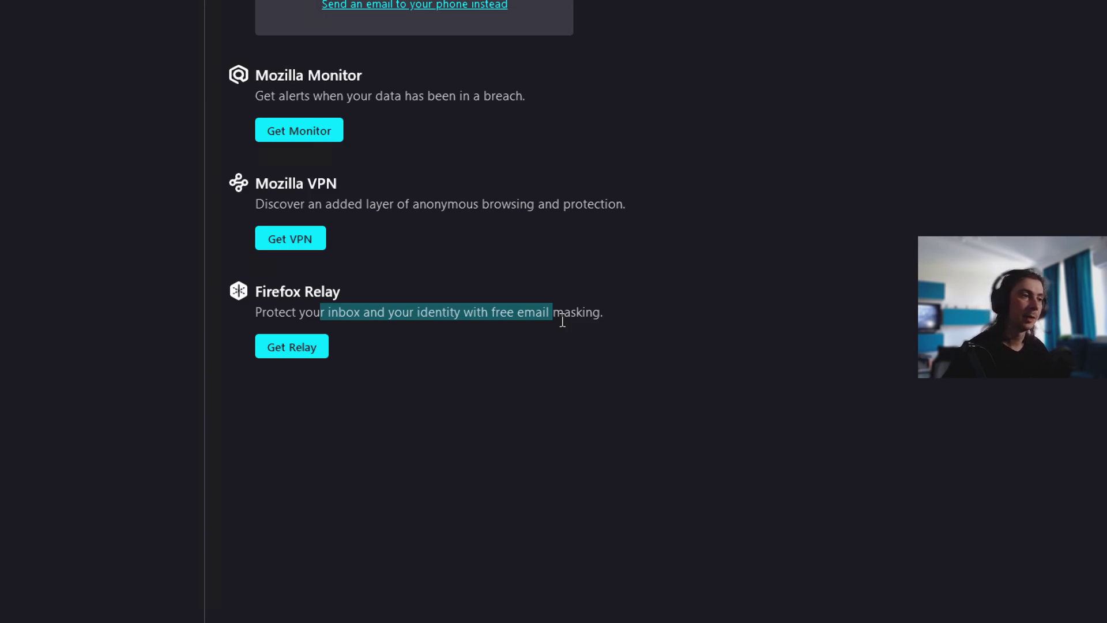
left_click(575, 312)
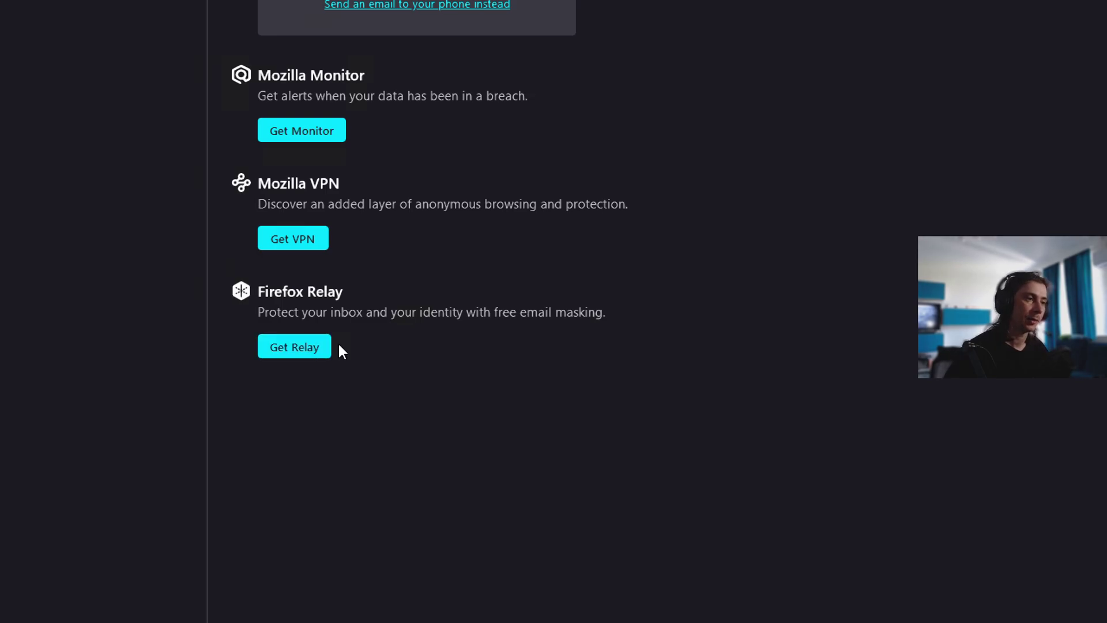
- Open the Firefox Relay website from its offer and examine the table comparing the protection plans
left_click(306, 346)
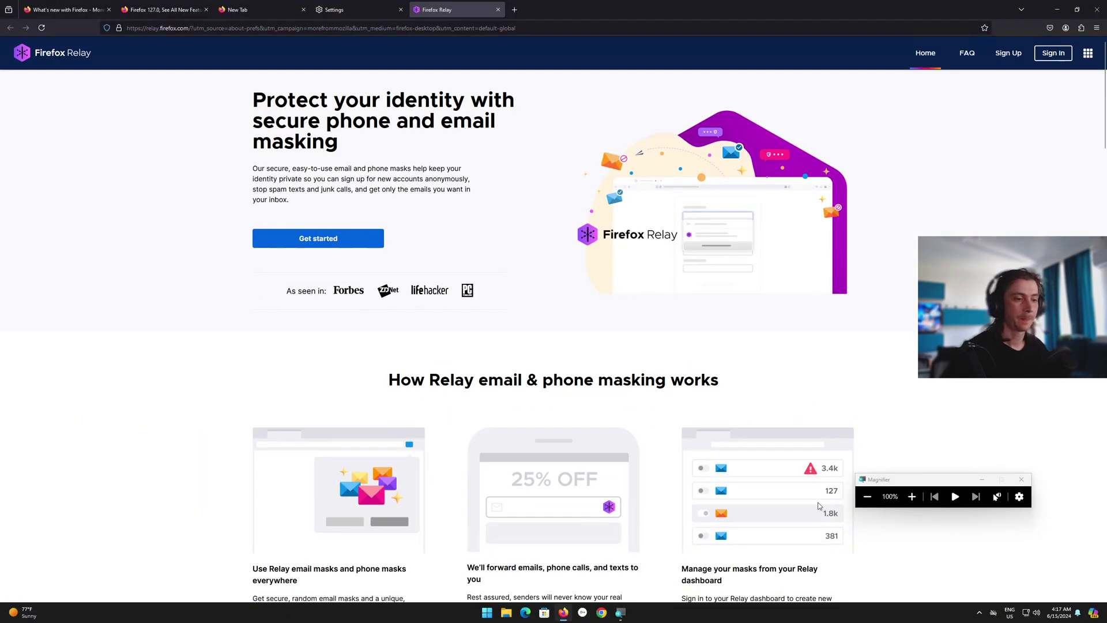
scroll(819, 324, "down", 8)
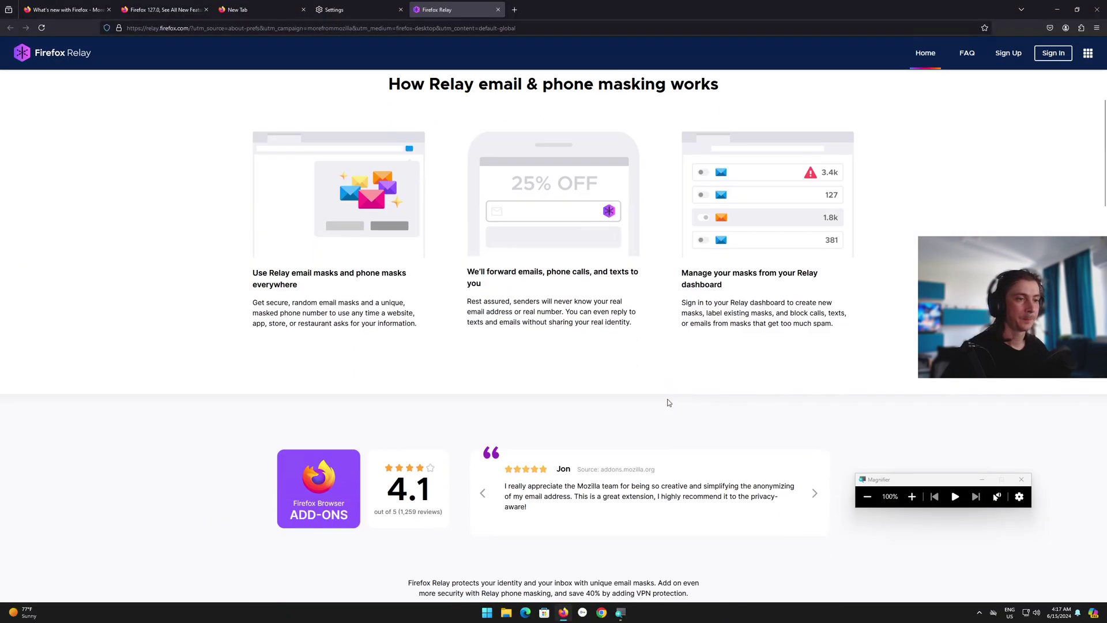
scroll(668, 399, "down", 4)
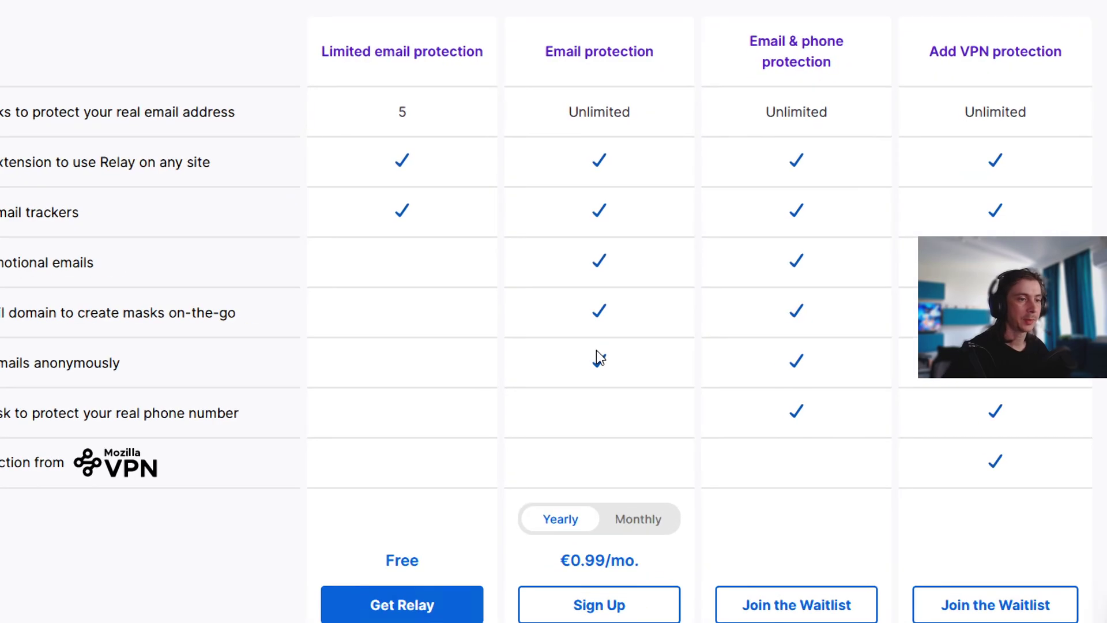
scroll(628, 528, "down", 1)
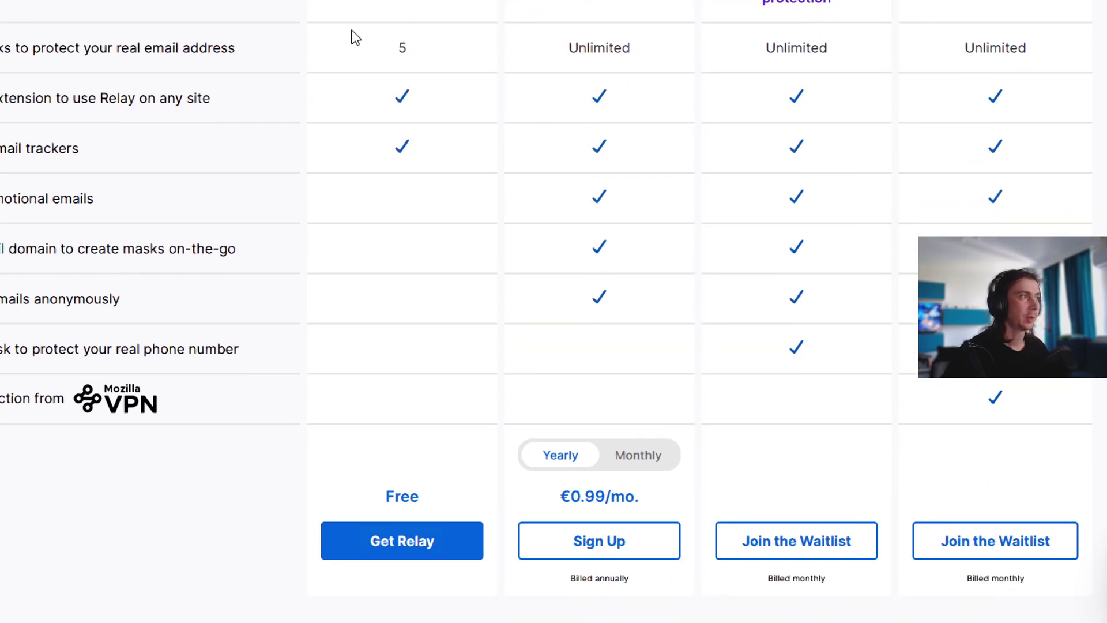
scroll(34, 127, "up", 2)
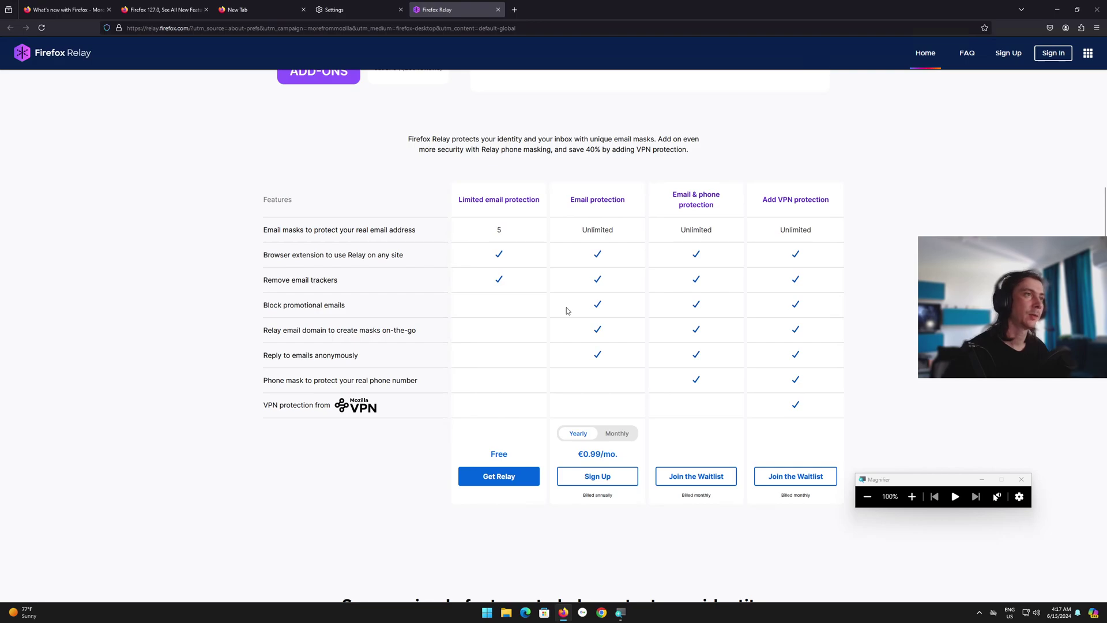
- Return to the settings and open the Extensions & Themes page to view the recommended add-ons
left_click(357, 10)
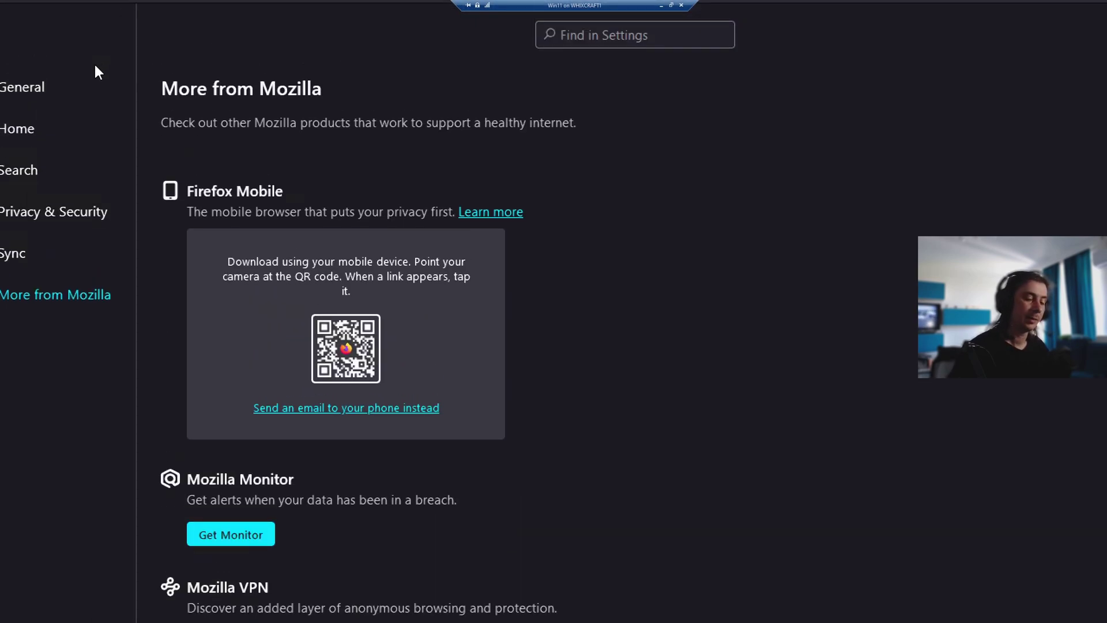
key("super+minus")
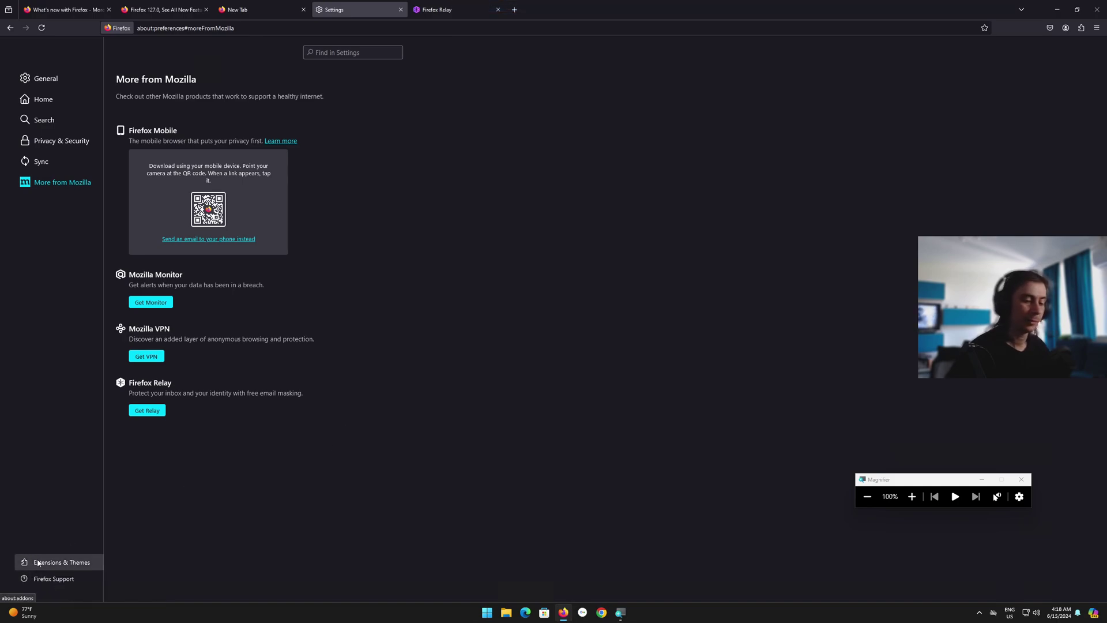
key("super+plus")
left_click(91, 567)
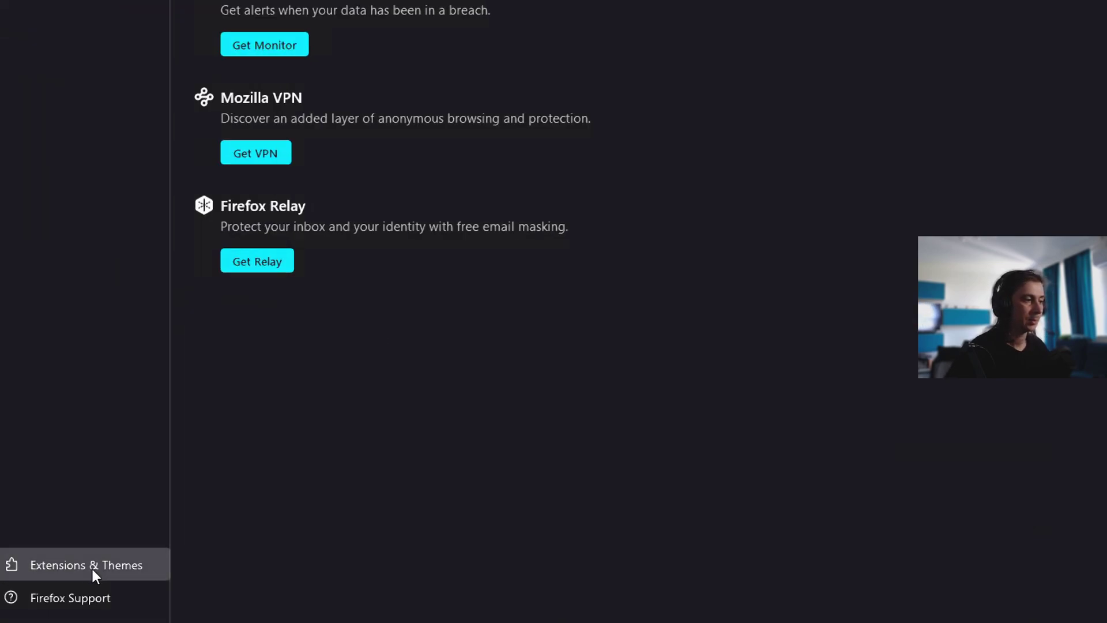
key("super+minus")
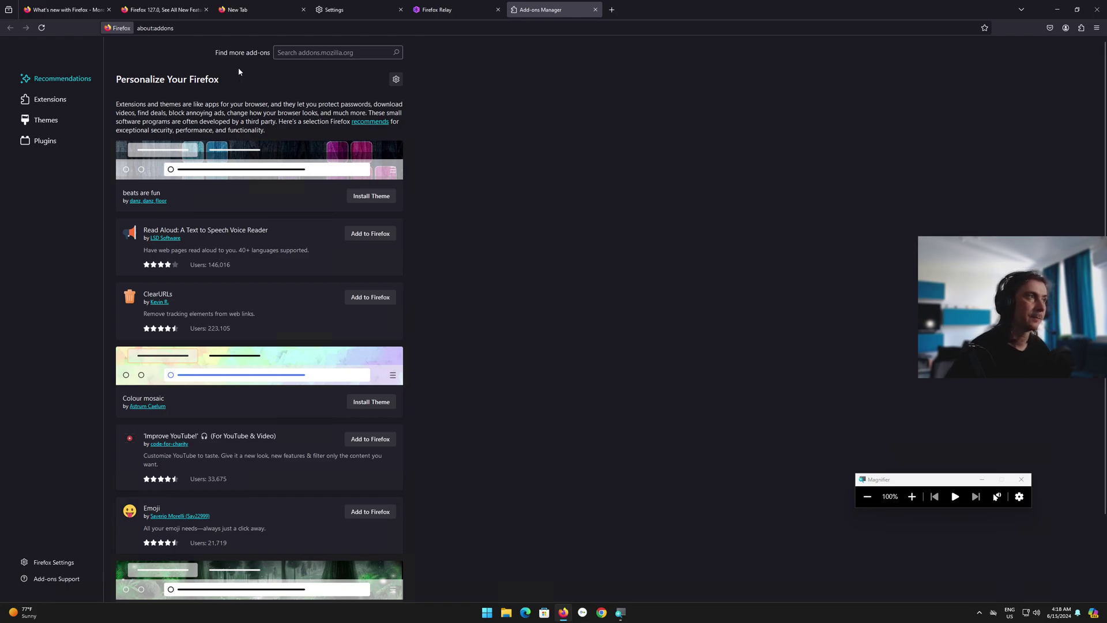
- View recent browsing in Firefox View and return to the settings to open the Home page options
left_click(10, 12)
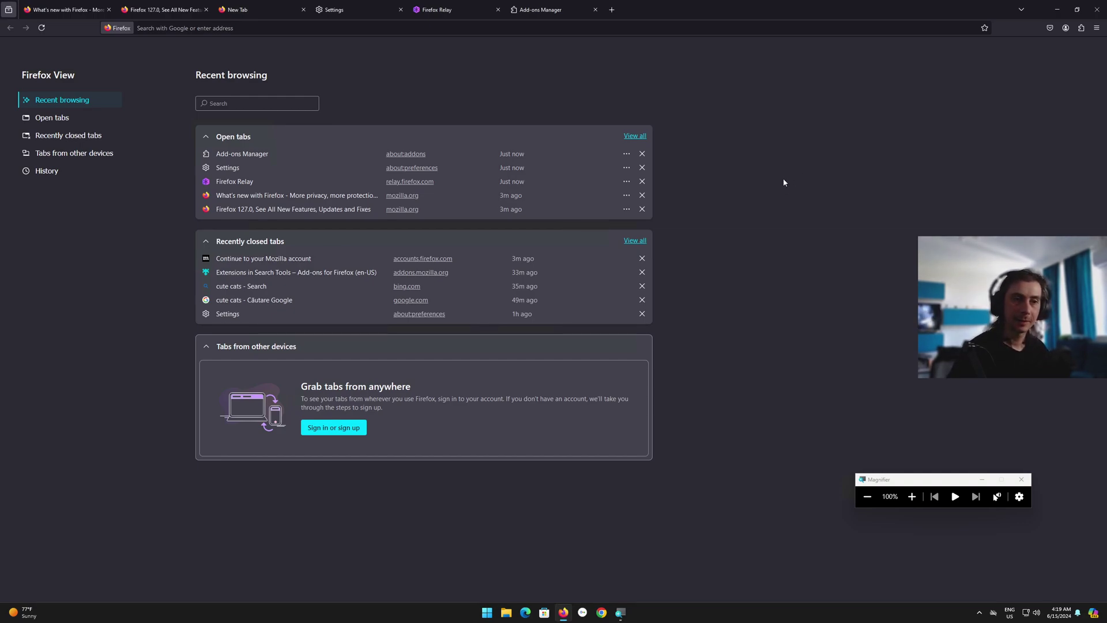
left_click(364, 9)
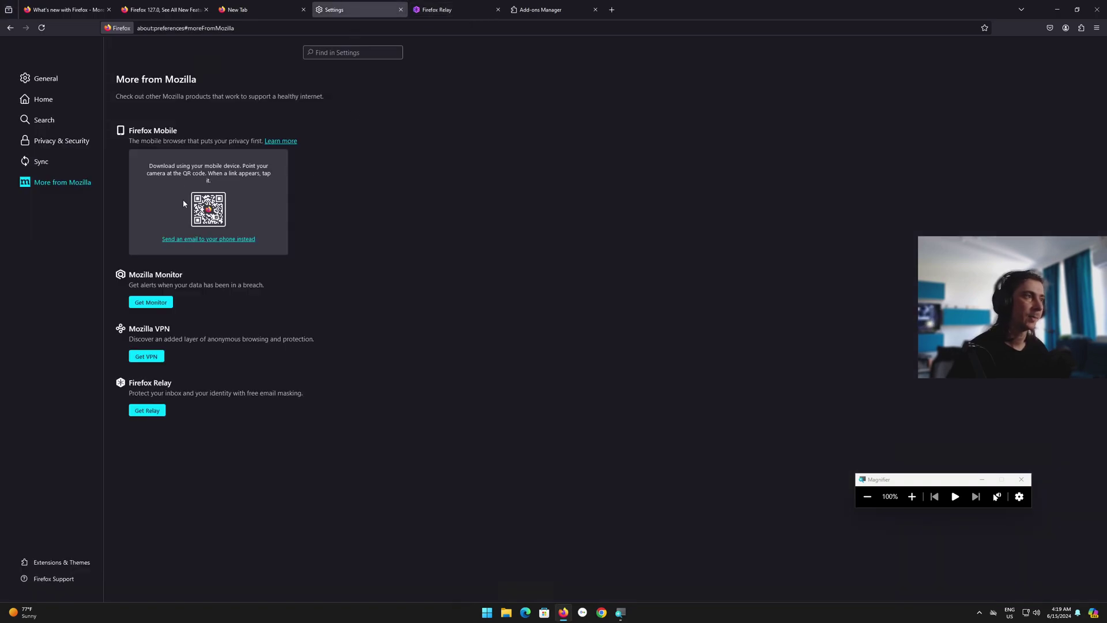
left_click(65, 98)
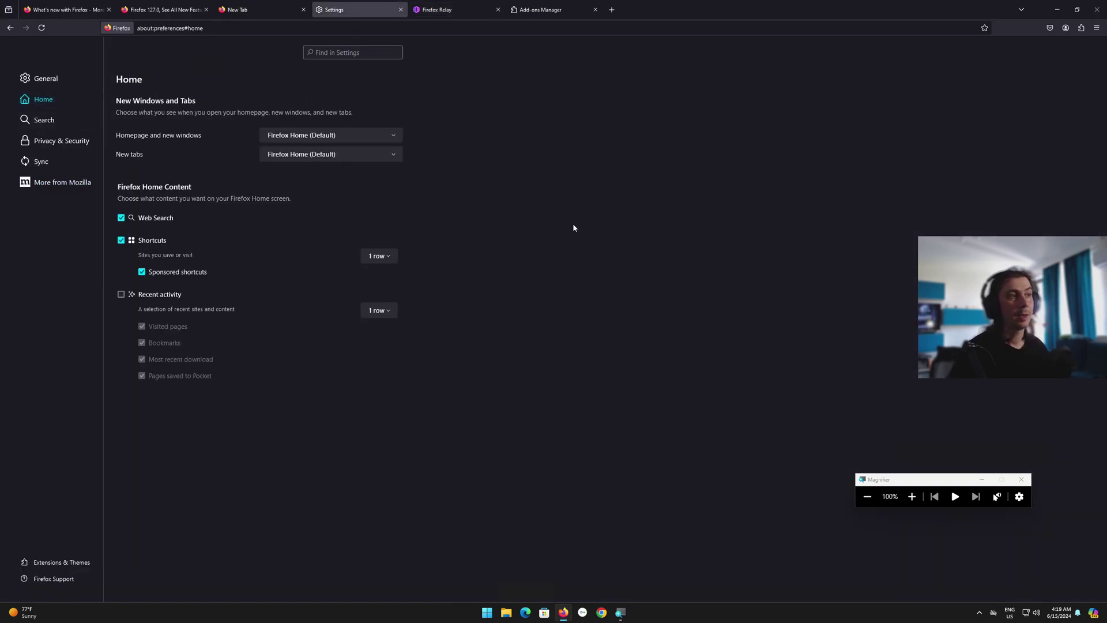